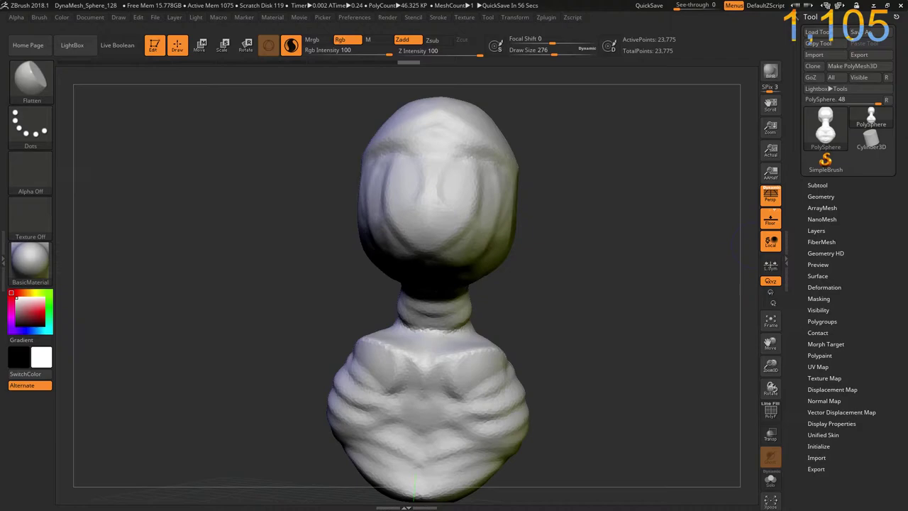
Plane the lower body of the torso into broad, flattened masses
mouse_move(333, 284)
mouse_down()
mouse_move(310, 310)
mouse_move(350, 323)
mouse_up()
mouse_move(506, 341)
mouse_down()
mouse_move(490, 361)
mouse_move(503, 357)
mouse_move(445, 374)
mouse_move(395, 365)
mouse_move(422, 366)
mouse_move(401, 397)
mouse_move(412, 418)
mouse_move(383, 442)
mouse_move(376, 383)
mouse_move(426, 397)
mouse_up()
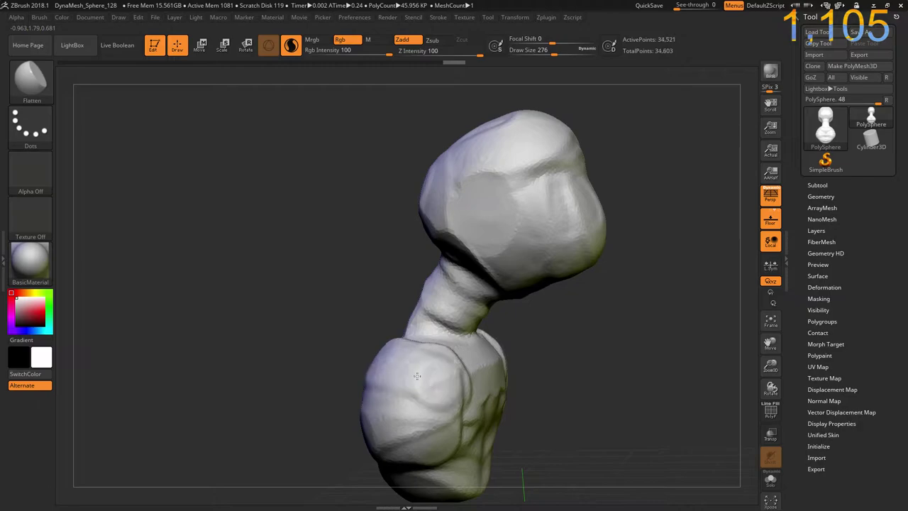
mouse_move(369, 369)
mouse_down()
mouse_move(411, 404)
mouse_move(397, 454)
mouse_up()
mouse_move(305, 398)
ctrl+mouse_down()
mouse_move(296, 390)
mouse_move(329, 320)
ctrl+mouse_up()
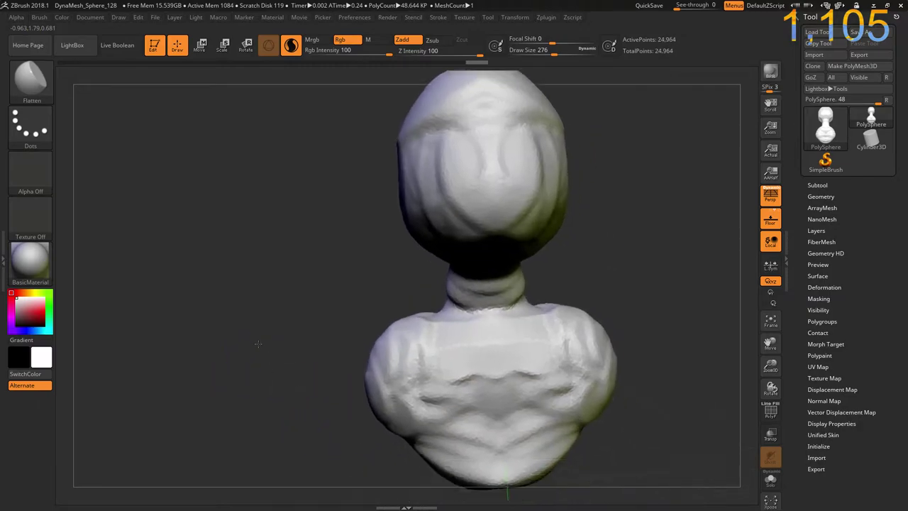
mouse_move(402, 307)
mouse_down()
mouse_move(392, 317)
mouse_move(416, 282)
mouse_move(413, 256)
mouse_up()
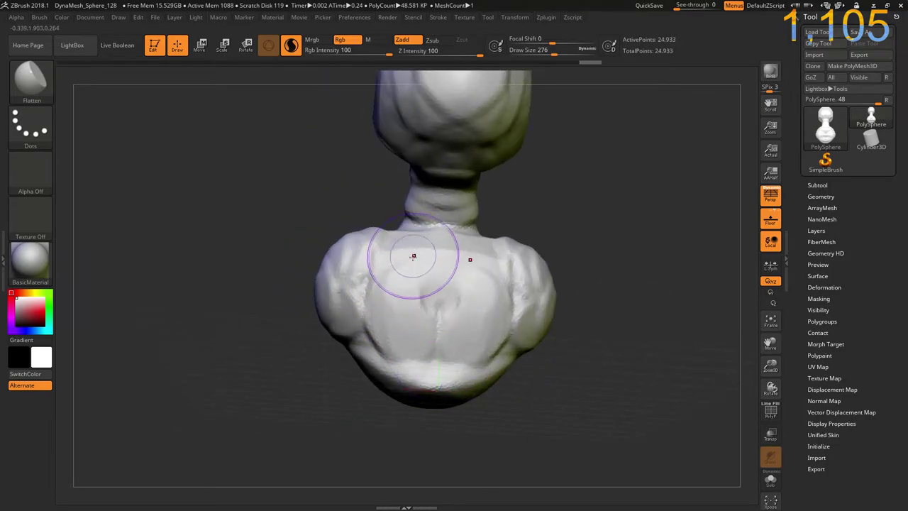
drag(406, 308, 410, 327)
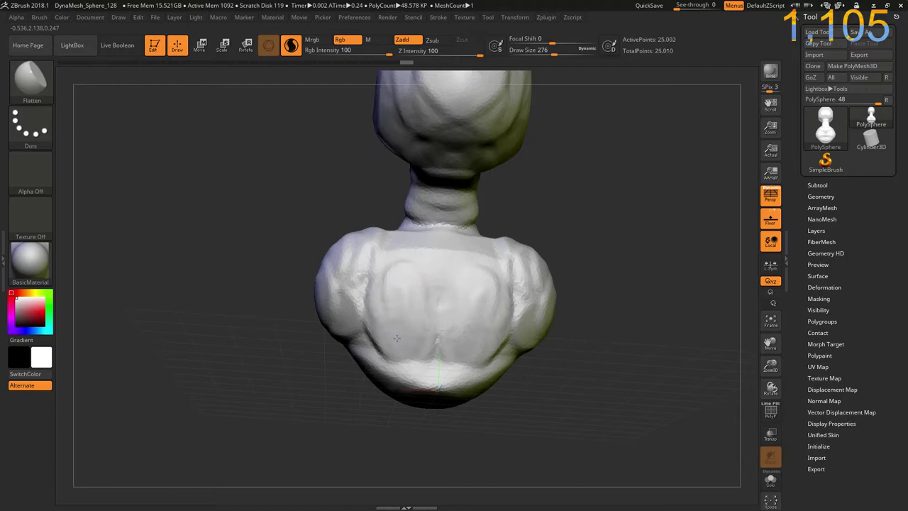
Flatten the chest and upper torso into a flat front face with ridges
mouse_move(308, 406)
mouse_down()
mouse_move(251, 424)
mouse_move(300, 308)
mouse_up()
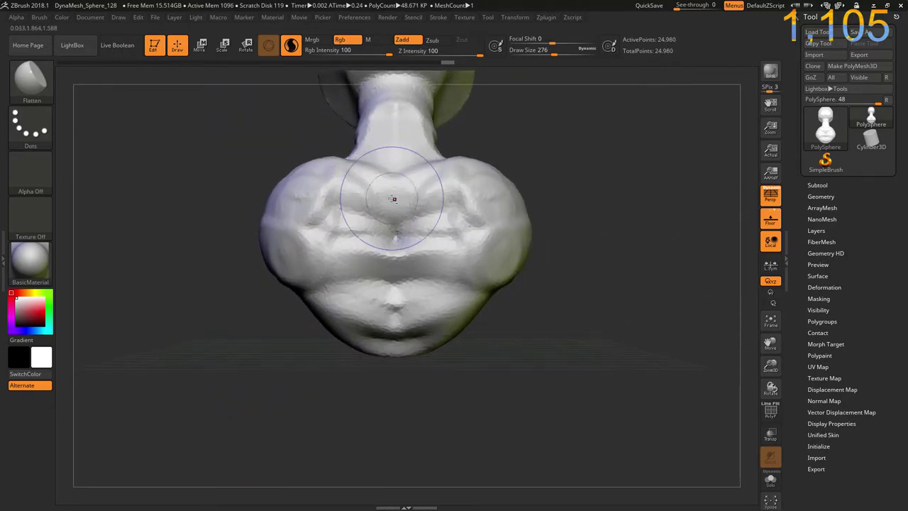
mouse_move(381, 192)
mouse_down()
mouse_move(401, 249)
mouse_move(355, 358)
mouse_move(301, 352)
mouse_move(276, 397)
mouse_move(454, 241)
mouse_up()
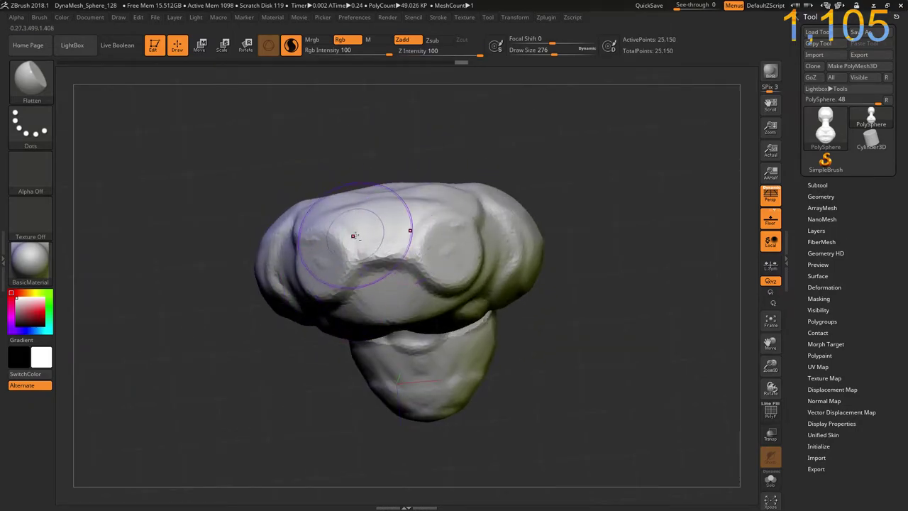
mouse_move(298, 319)
mouse_down()
mouse_move(332, 242)
mouse_move(426, 234)
mouse_up()
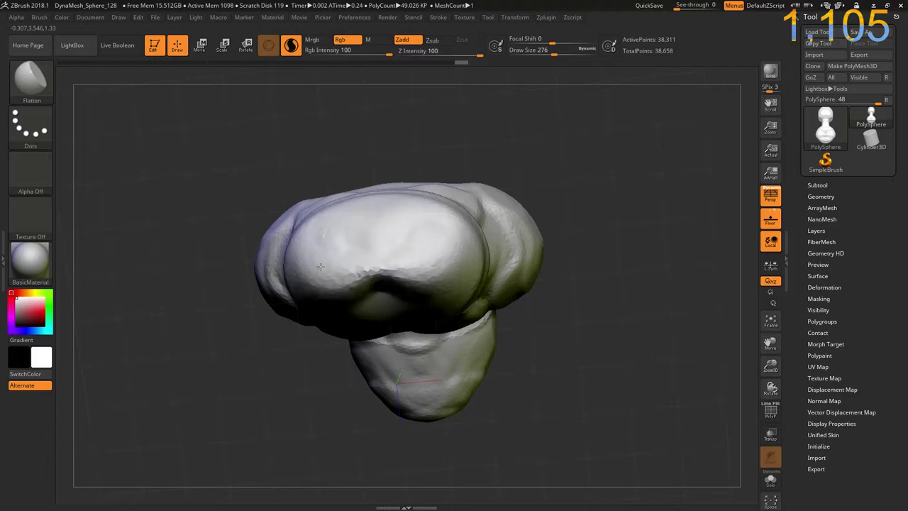
mouse_move(298, 234)
mouse_down()
mouse_move(310, 313)
mouse_move(397, 227)
mouse_move(426, 248)
mouse_up()
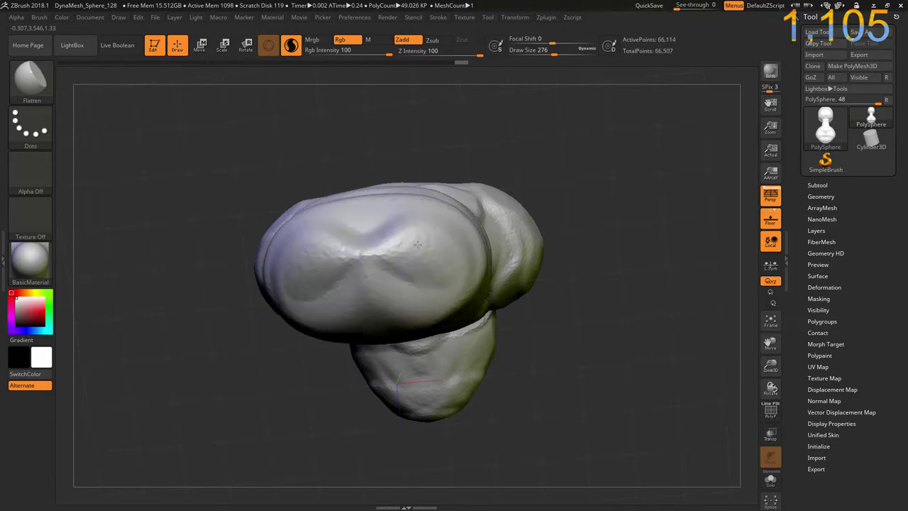
mouse_move(319, 220)
mouse_down()
mouse_move(305, 284)
mouse_move(319, 249)
mouse_up()
mouse_move(568, 340)
mouse_down()
mouse_move(593, 360)
mouse_move(590, 344)
mouse_move(436, 334)
mouse_move(306, 350)
mouse_move(461, 319)
mouse_move(395, 345)
mouse_move(497, 426)
mouse_up()
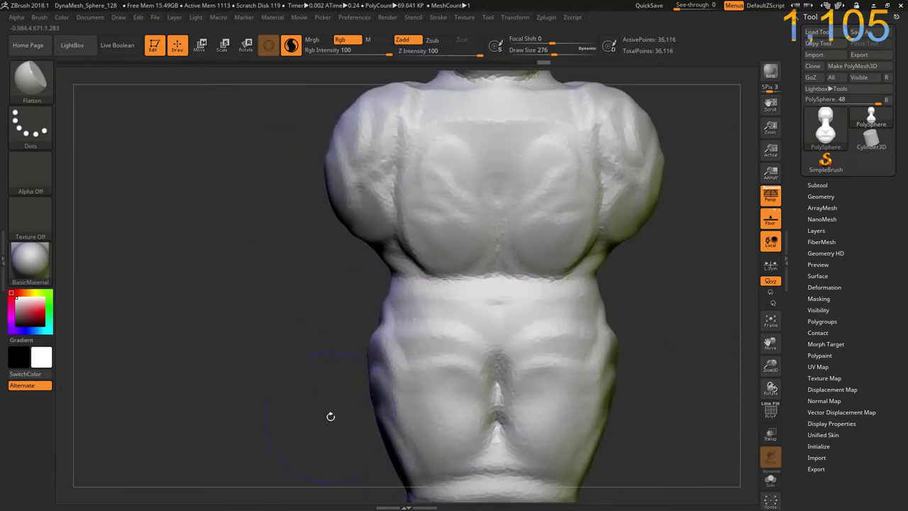
Reshape the lower torso lobes and smooth the upper sides of the chest
mouse_move(331, 418)
mouse_down()
mouse_move(385, 324)
mouse_move(360, 458)
mouse_move(376, 337)
mouse_move(425, 397)
mouse_up()
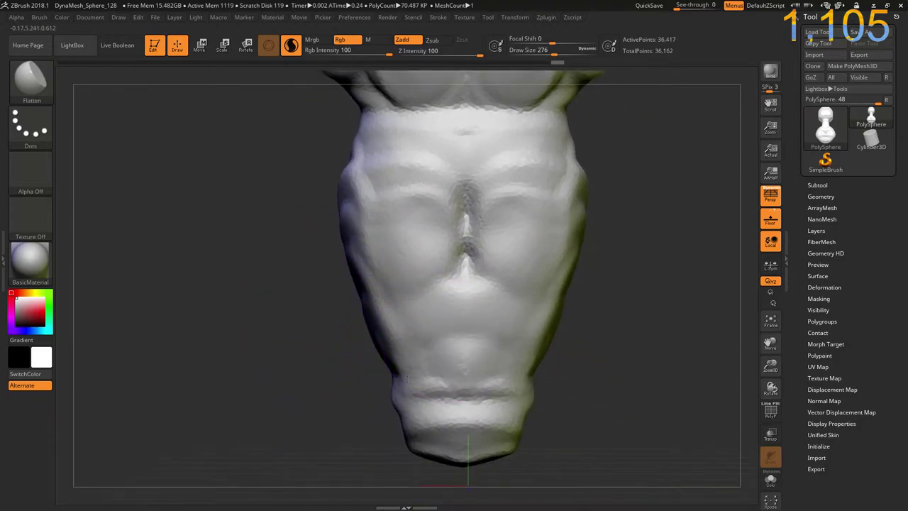
mouse_move(383, 348)
mouse_down()
mouse_move(419, 425)
mouse_move(415, 327)
mouse_up()
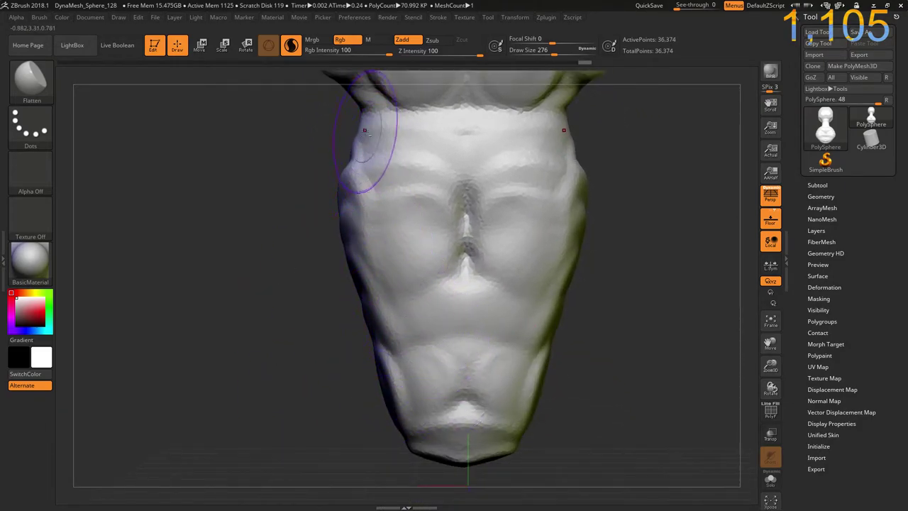
mouse_move(364, 130)
mouse_down()
mouse_move(358, 166)
mouse_move(375, 132)
mouse_move(365, 170)
mouse_up()
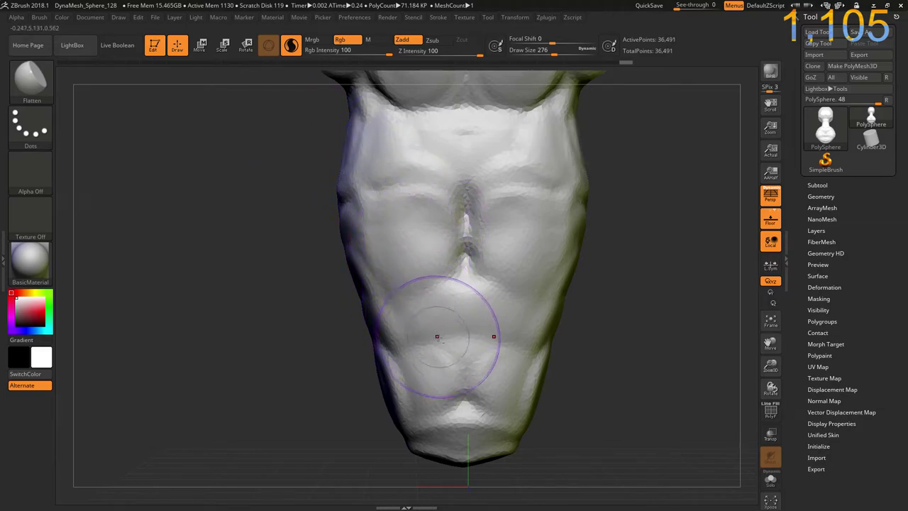
drag(437, 336, 425, 411)
Carve an oval depression into the front of the torso and flatten its bottom
mouse_move(462, 248)
mouse_down()
mouse_move(461, 206)
mouse_move(451, 267)
mouse_move(461, 206)
mouse_move(465, 334)
mouse_move(454, 239)
mouse_move(492, 239)
mouse_move(461, 340)
mouse_move(461, 205)
mouse_move(449, 235)
mouse_move(461, 206)
mouse_move(461, 341)
mouse_move(462, 243)
mouse_up()
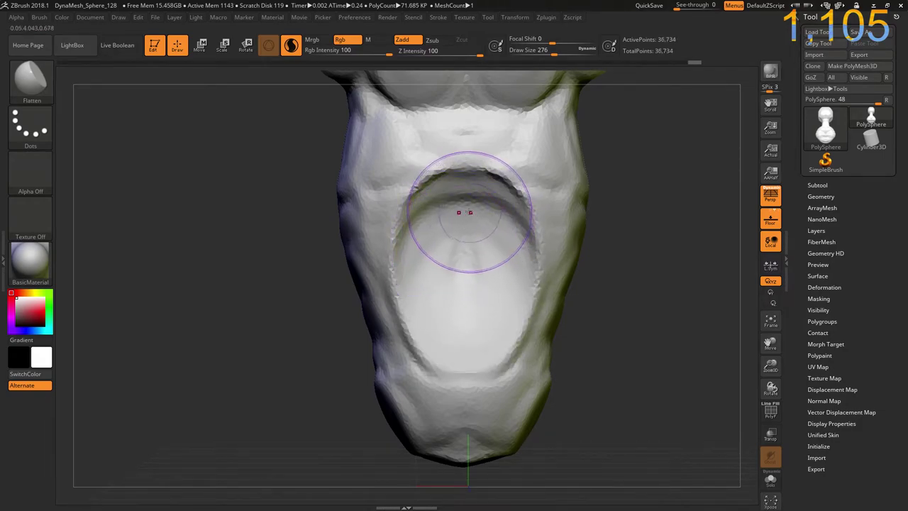
mouse_move(464, 212)
mouse_down()
mouse_move(436, 298)
mouse_move(435, 355)
mouse_move(458, 264)
mouse_up()
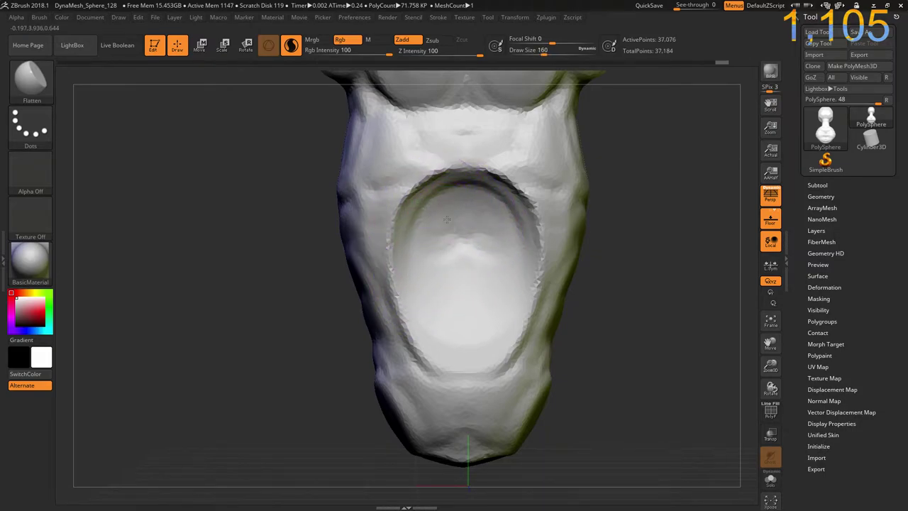
mouse_move(447, 220)
mouse_down()
mouse_move(461, 192)
mouse_move(454, 214)
mouse_up()
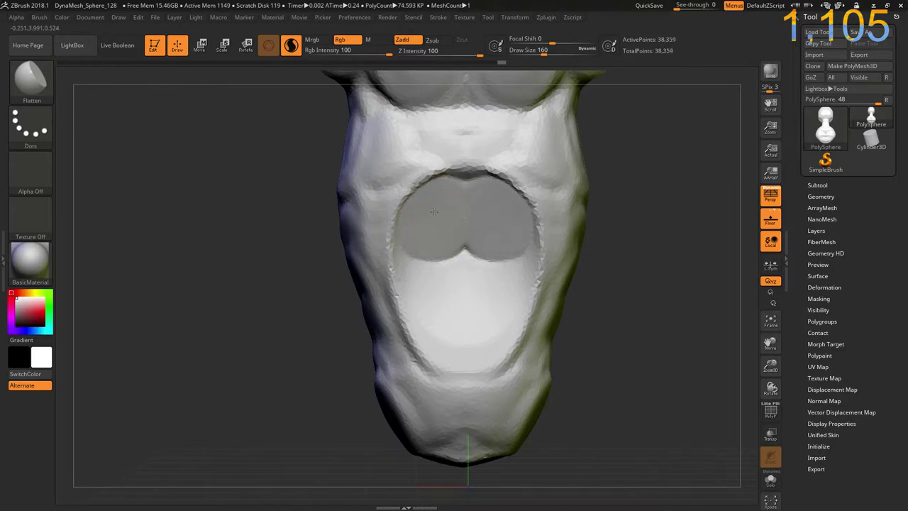
drag(430, 236, 433, 305)
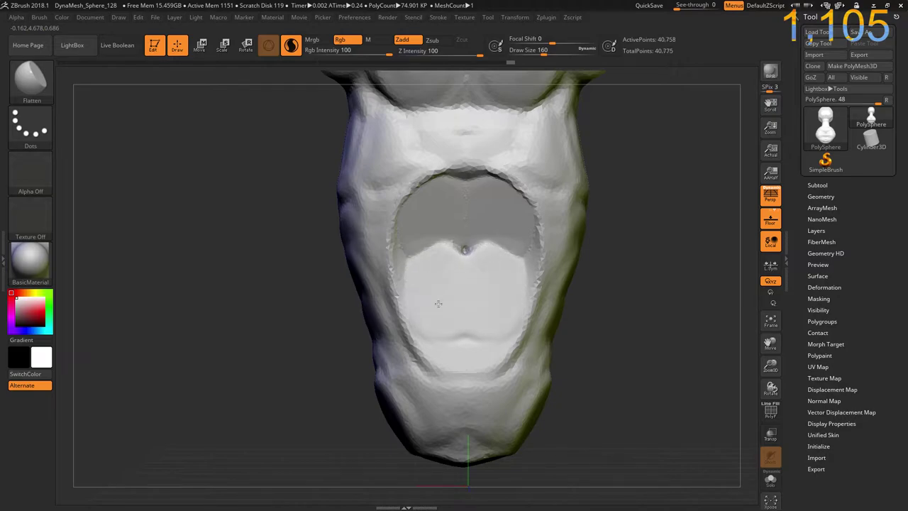
drag(442, 324, 497, 333)
Build two pairs of rounded lobes inside the oval and smooth their creases
mouse_move(433, 270)
mouse_down()
mouse_move(446, 256)
mouse_move(430, 259)
mouse_up()
drag(496, 263, 433, 270)
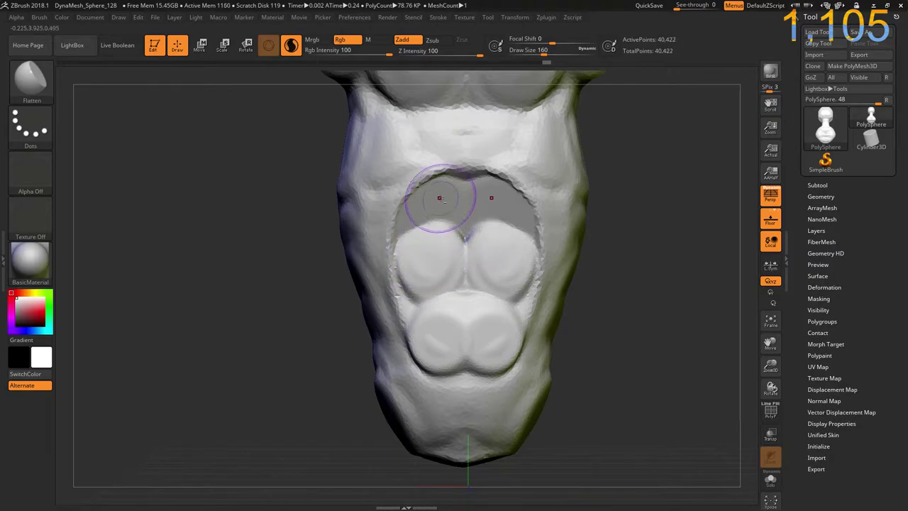
drag(440, 198, 459, 191)
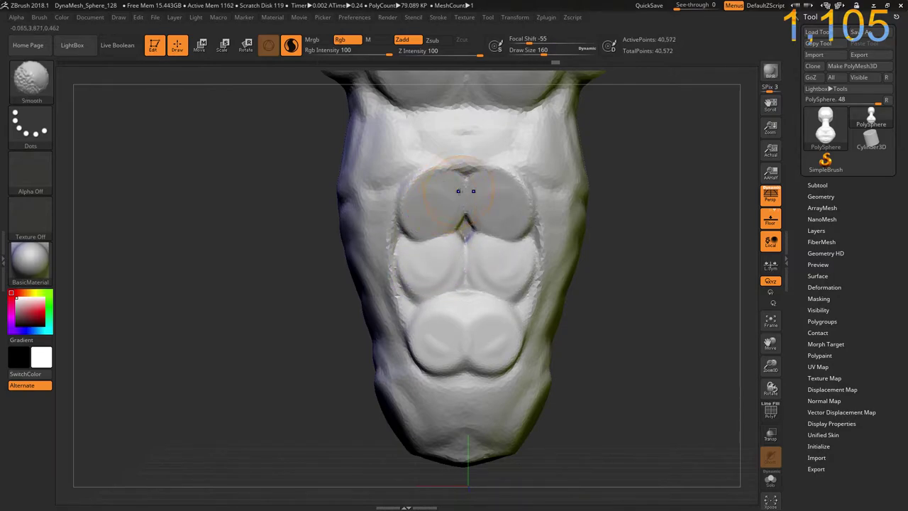
shift+drag(470, 200, 460, 222)
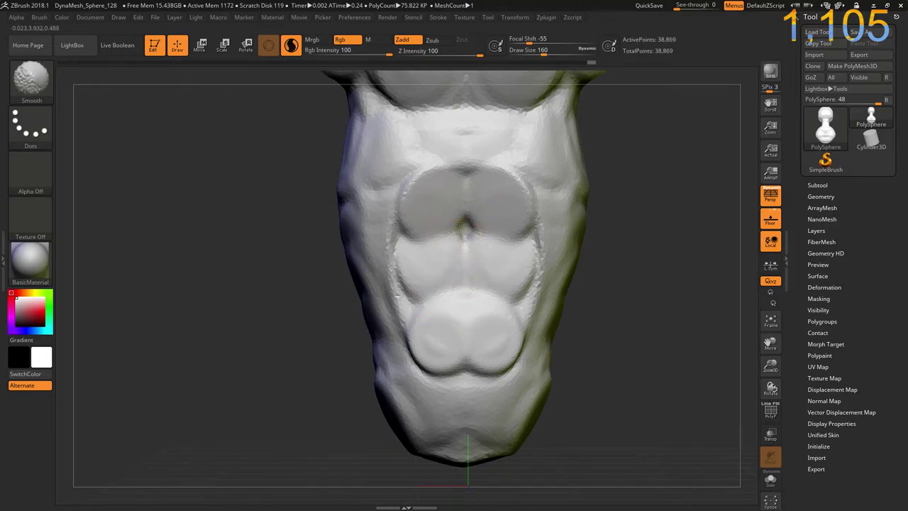
shift+drag(444, 334, 452, 312)
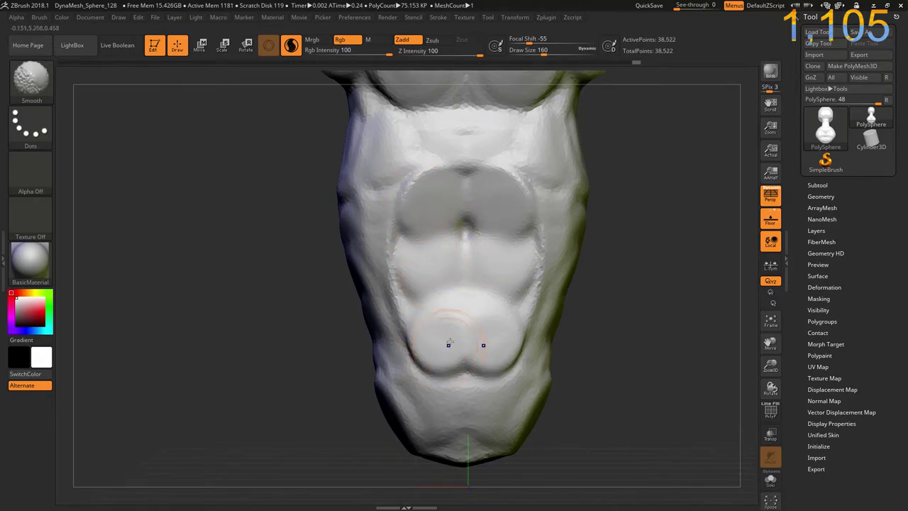
mouse_move(249, 270)
mouse_down()
mouse_move(216, 287)
mouse_move(301, 289)
mouse_up()
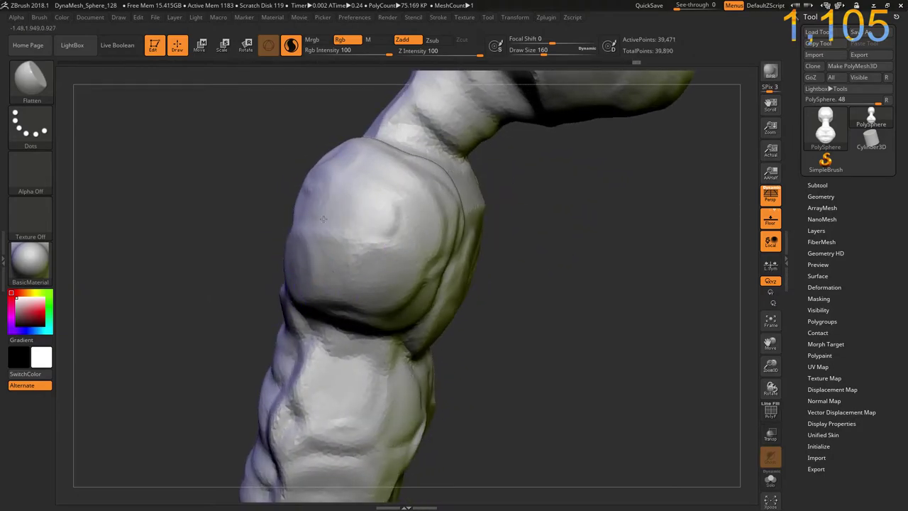
Flatten the arm's rounded end into a circular disc and fill its dents
drag(323, 219, 351, 234)
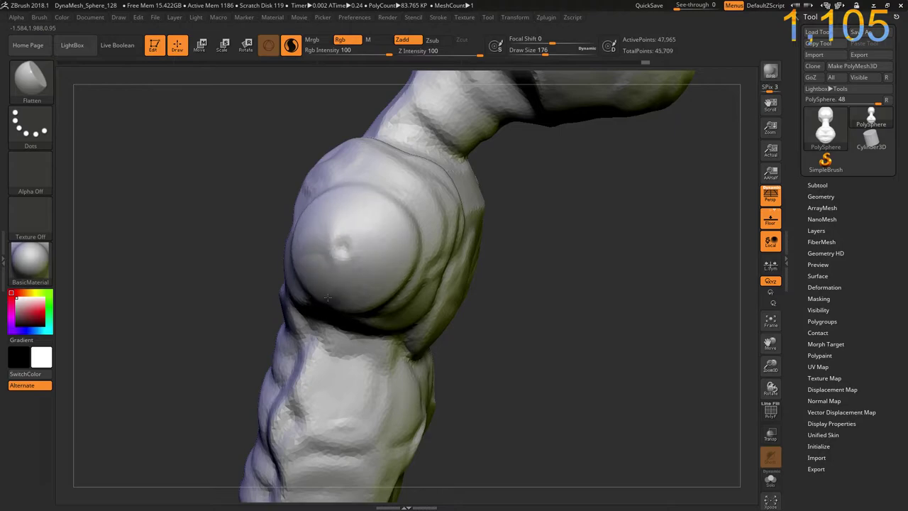
drag(328, 296, 380, 239)
drag(320, 207, 291, 263)
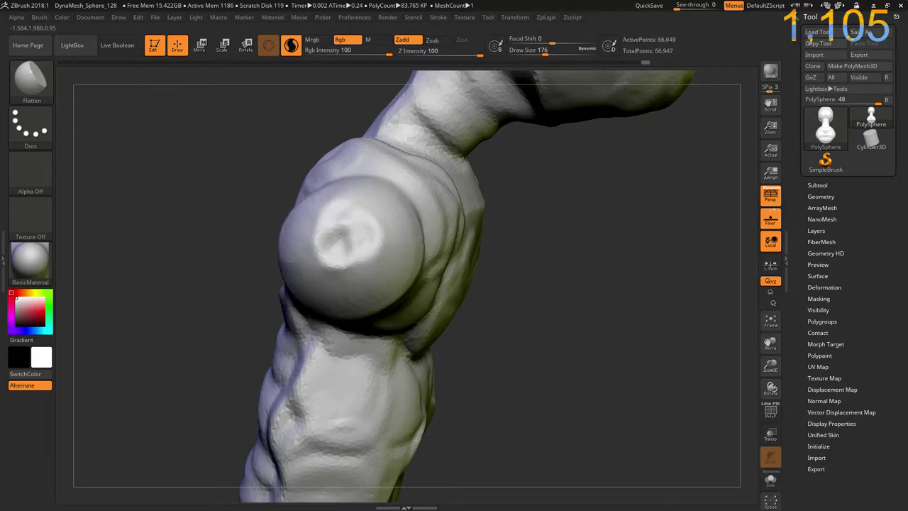
drag(356, 301, 309, 256)
drag(381, 289, 341, 234)
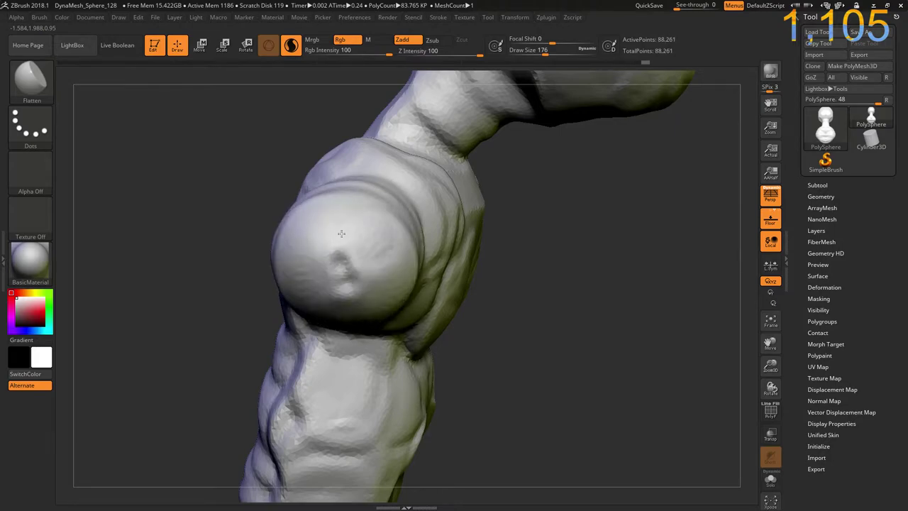
drag(243, 241, 269, 202)
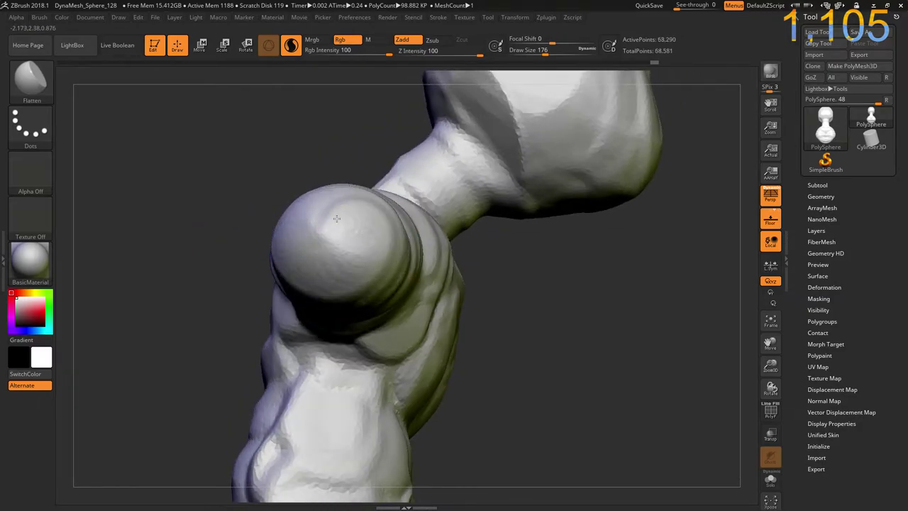
mouse_move(212, 164)
mouse_down()
mouse_move(308, 203)
mouse_move(361, 206)
mouse_up()
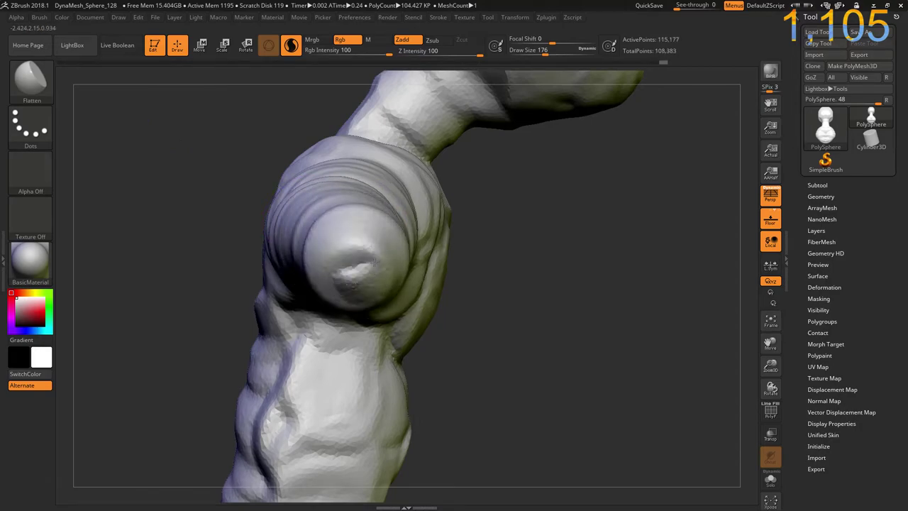
Refine the flat end cap from the side and smooth out its dent
mouse_move(482, 298)
mouse_down()
mouse_move(513, 321)
mouse_move(380, 269)
mouse_up()
drag(475, 306, 415, 275)
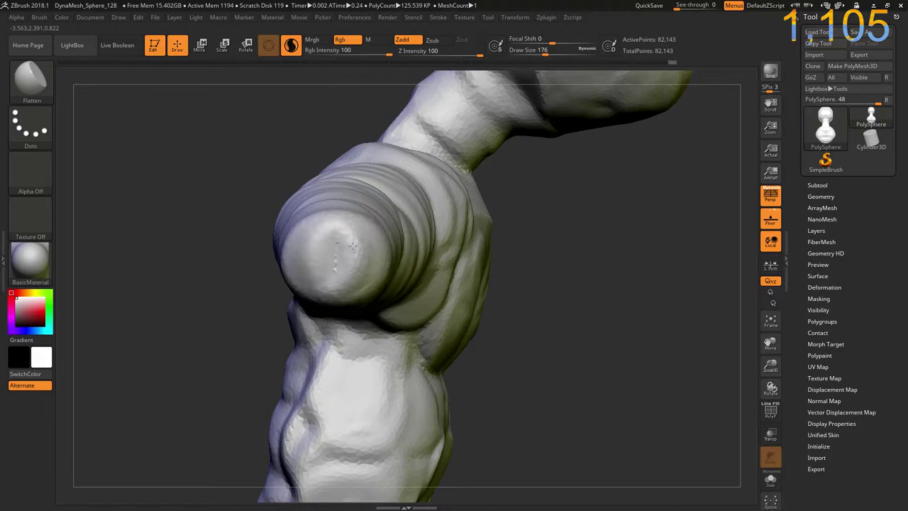
drag(321, 268, 355, 260)
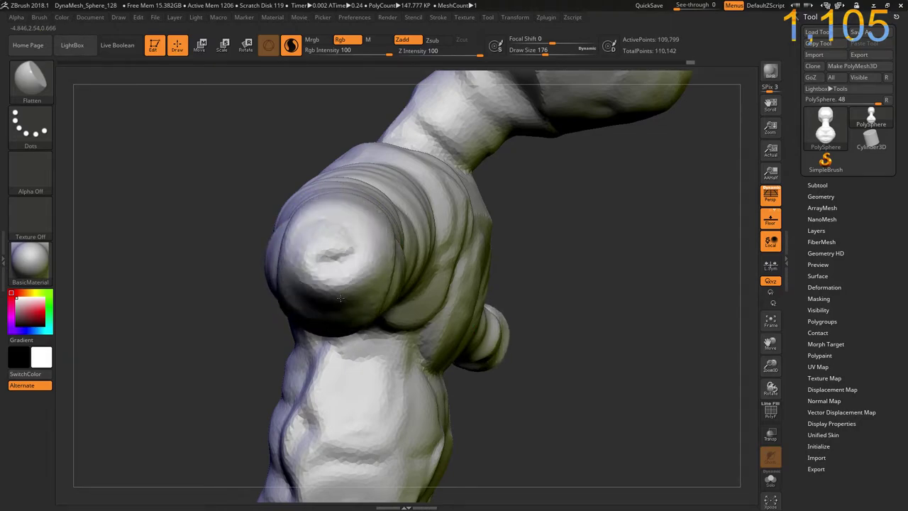
shift+drag(323, 296, 326, 271)
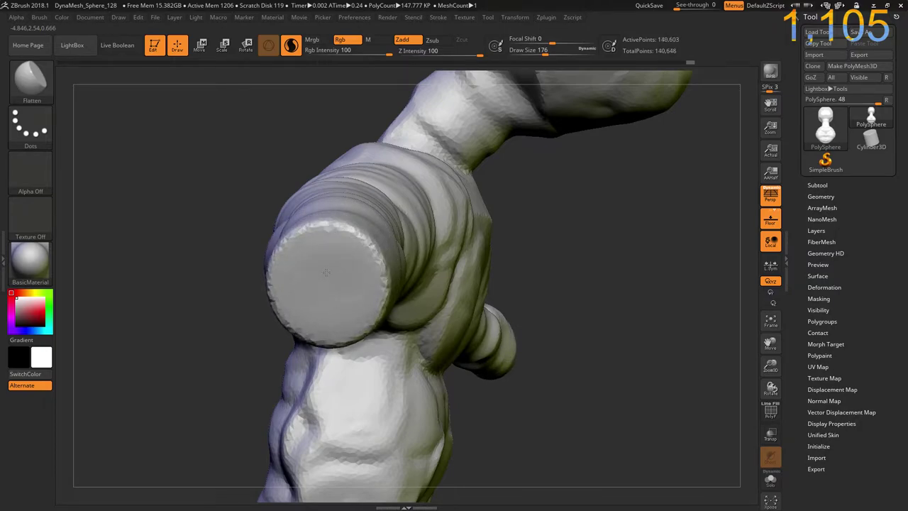
drag(578, 300, 496, 305)
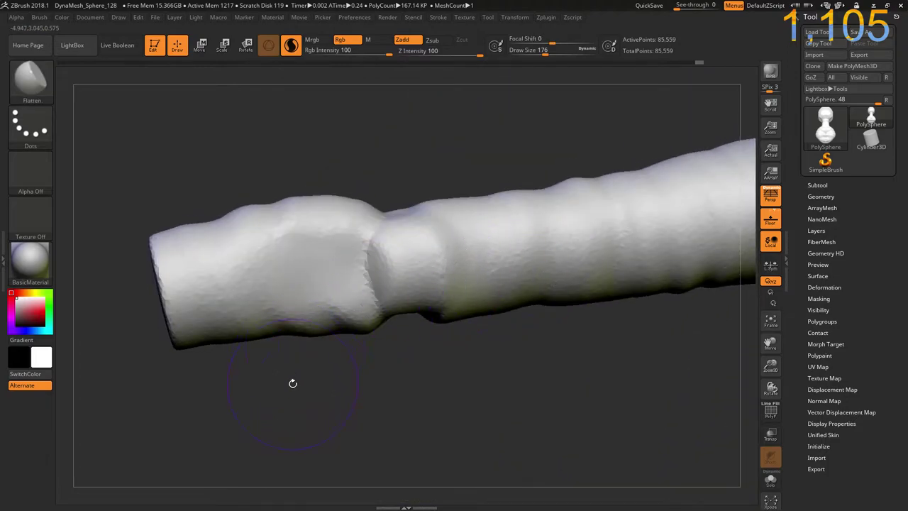
Switch to the Move brush with Draw Size 400
mouse_move(292, 383)
mouse_down()
mouse_move(397, 387)
mouse_move(341, 365)
mouse_move(400, 361)
mouse_up()
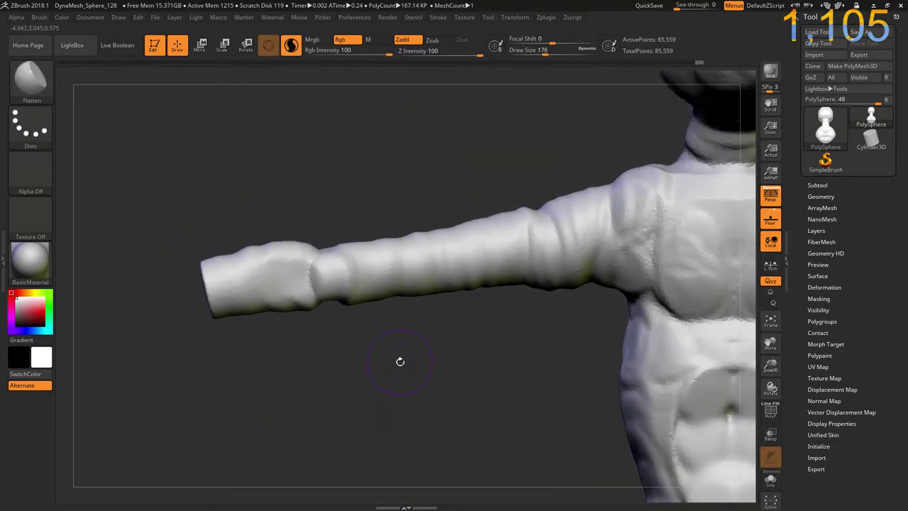
key(b)
key(m)
key(v)
key(s)
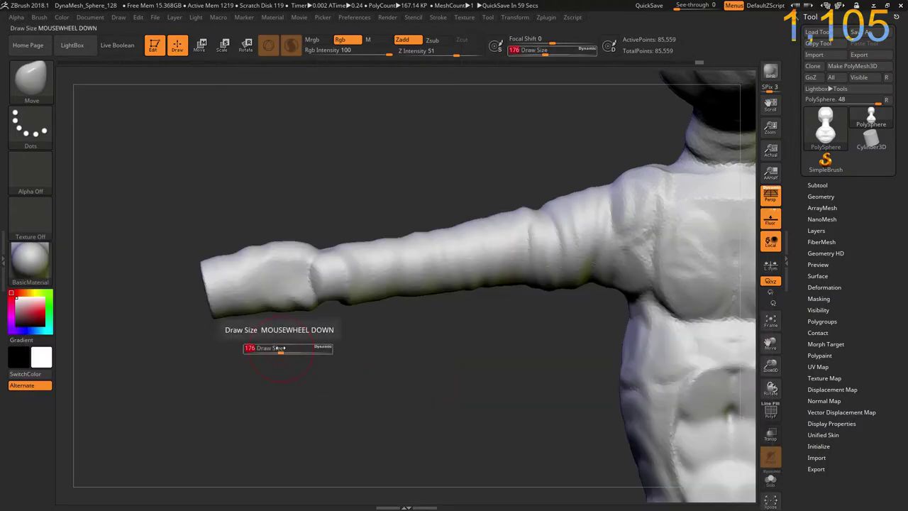
text(400)
key(Return)
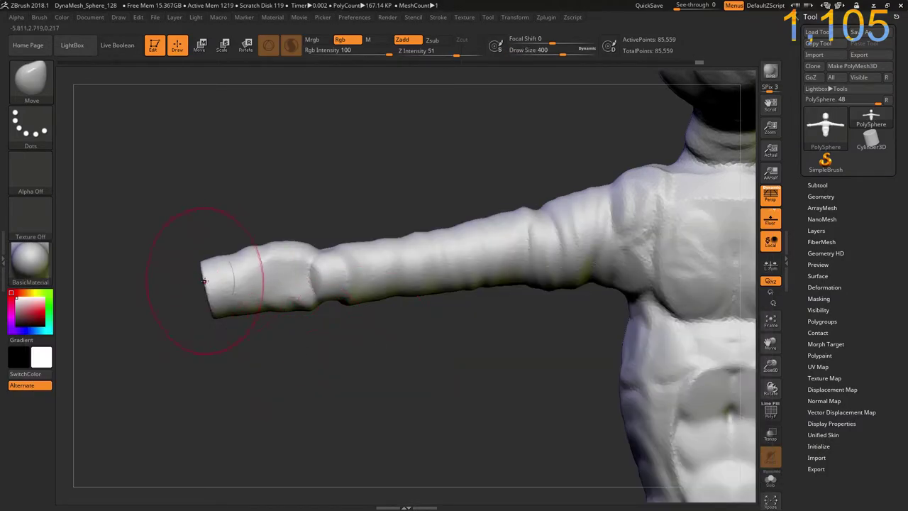
Stretch the arm tip outward to lengthen it, smooth it, and show PolyFrame
drag(203, 281, 181, 283)
mouse_move(212, 340)
mouse_down()
mouse_move(273, 368)
mouse_move(324, 371)
mouse_up()
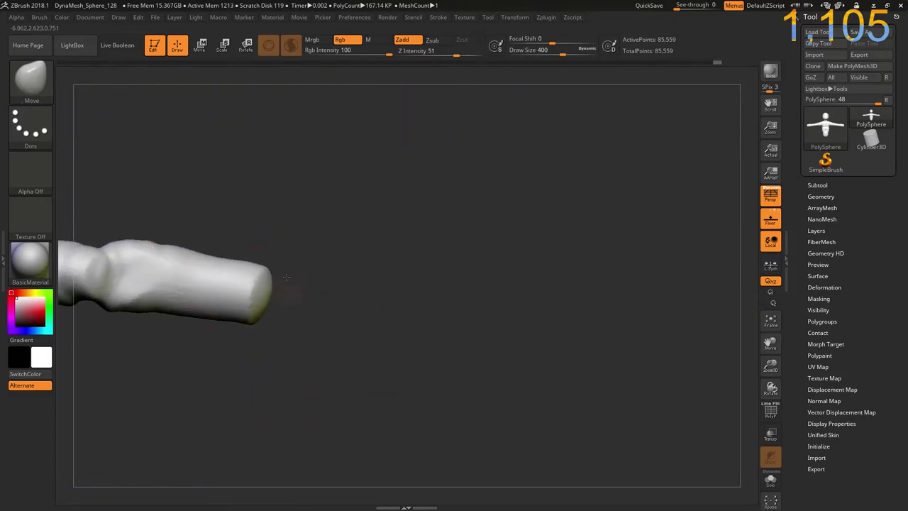
mouse_move(252, 281)
mouse_down()
mouse_move(302, 275)
mouse_move(278, 284)
mouse_up()
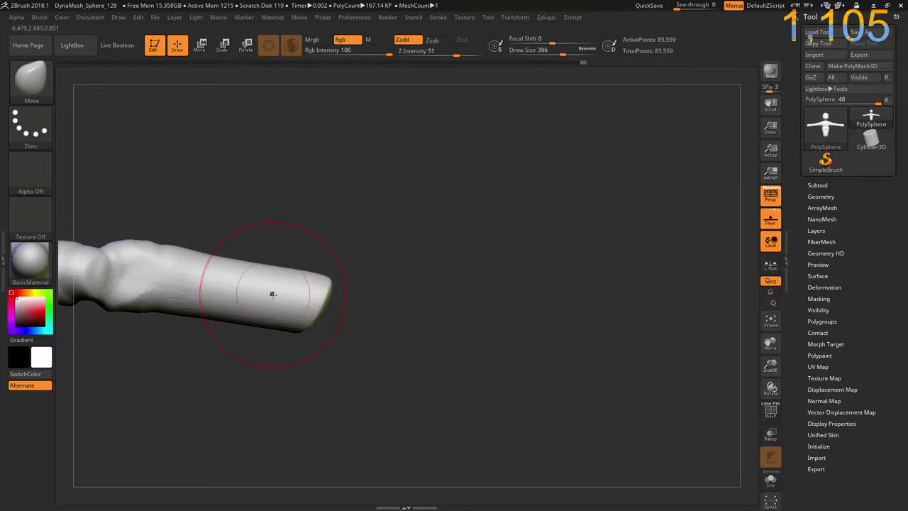
key(shift)
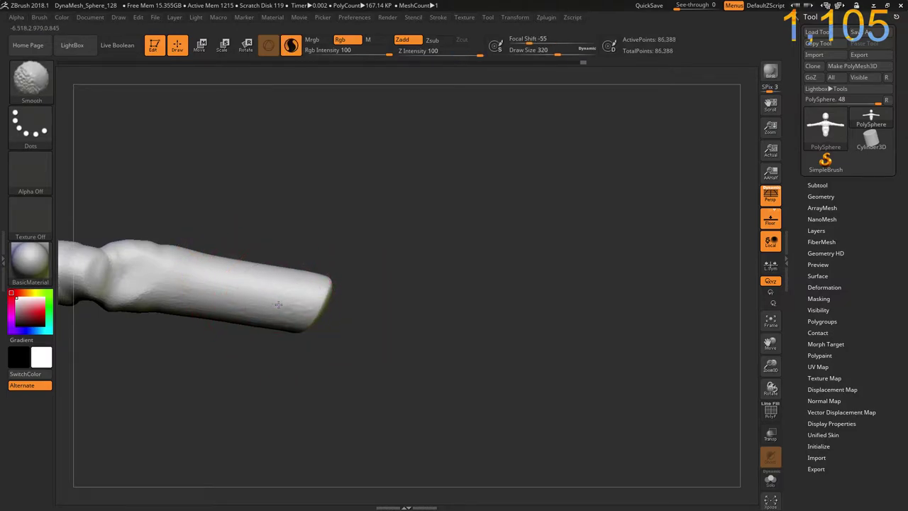
key(shift+f)
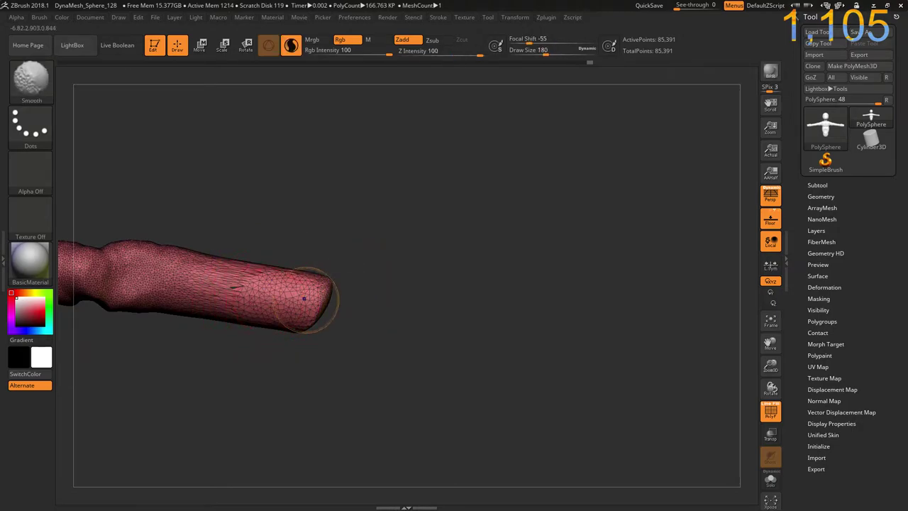
Smooth the arm tip and lift and reshape its end cap with Move
shift+drag(266, 303, 312, 296)
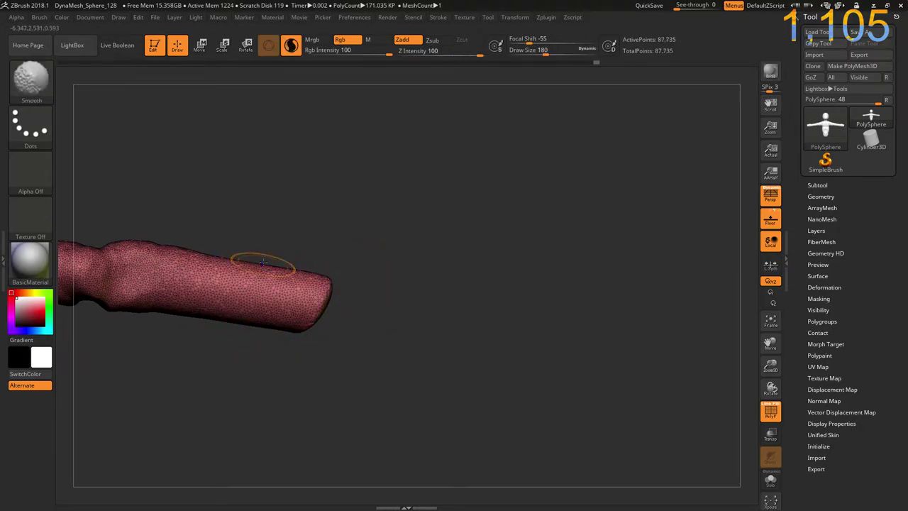
drag(262, 264, 261, 226)
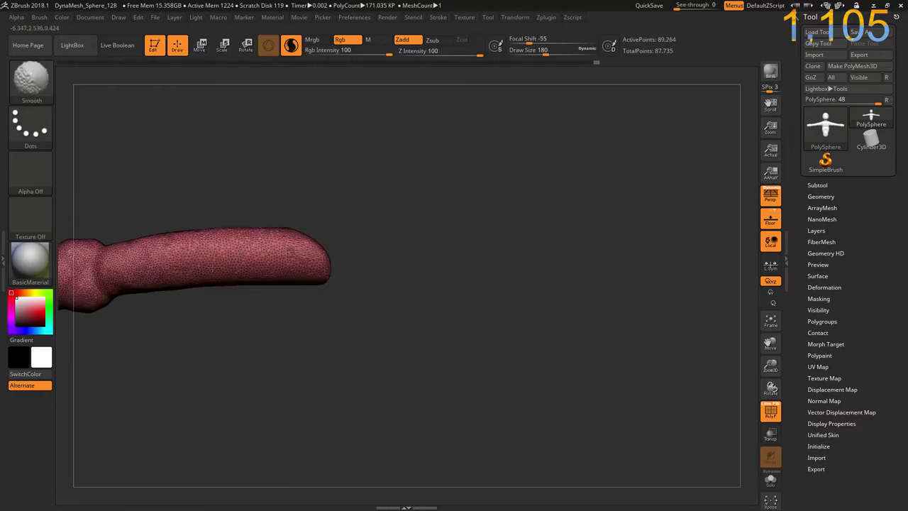
drag(221, 184, 229, 296)
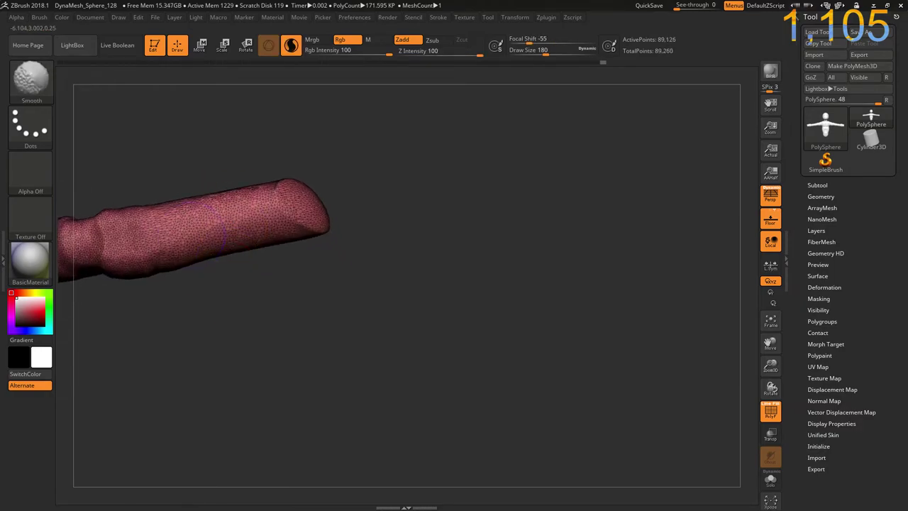
key(shift)
drag(198, 120, 197, 158)
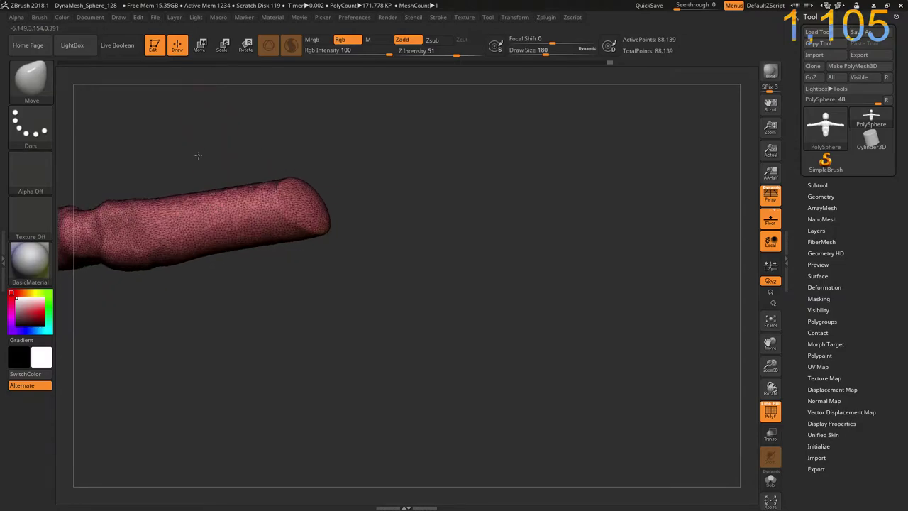
mouse_move(320, 201)
mouse_down()
mouse_move(312, 206)
mouse_move(309, 181)
mouse_move(318, 232)
mouse_up()
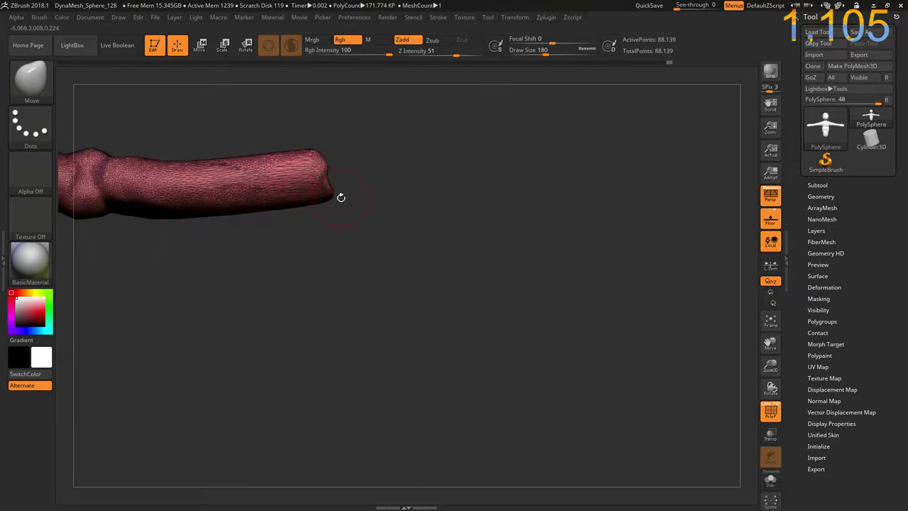
Smooth the surface near the tip into a lipped rim and hide PolyFrame
shift+drag(276, 183, 279, 190)
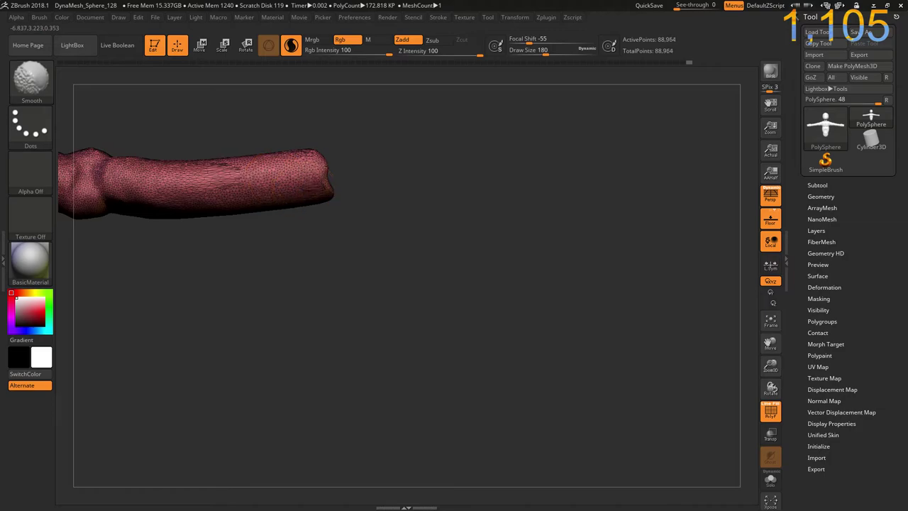
shift+drag(281, 145, 234, 185)
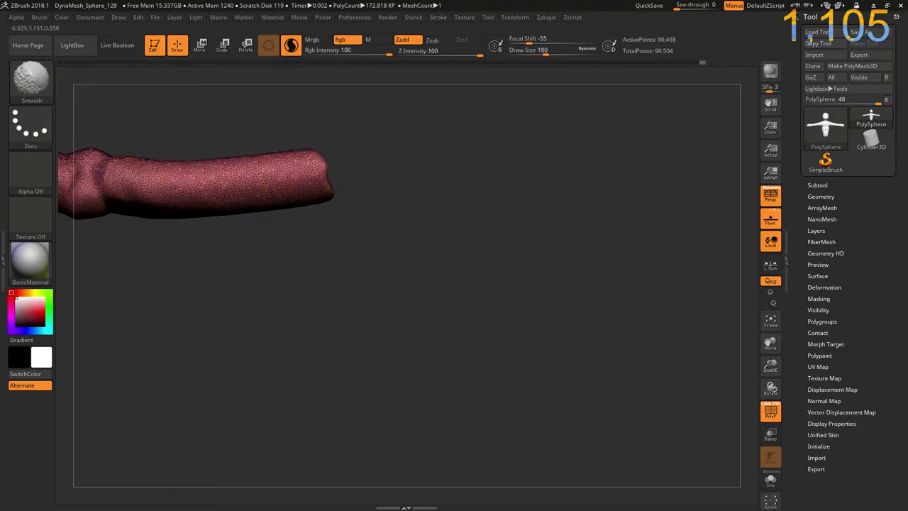
drag(278, 281, 215, 211)
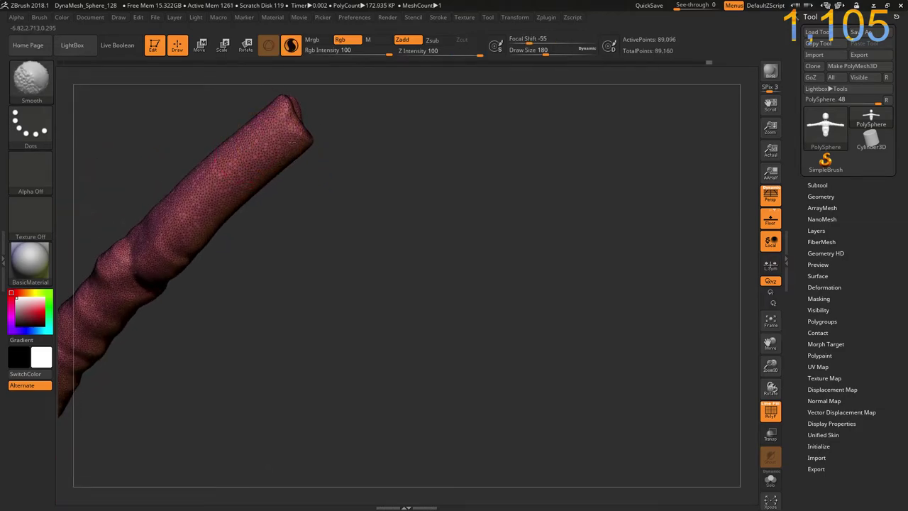
drag(310, 208, 354, 246)
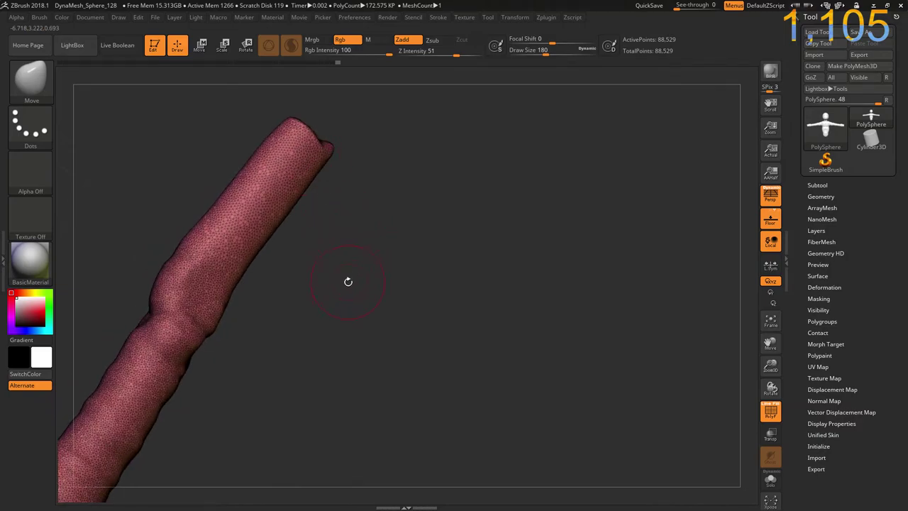
key(shift+f)
drag(341, 273, 272, 325)
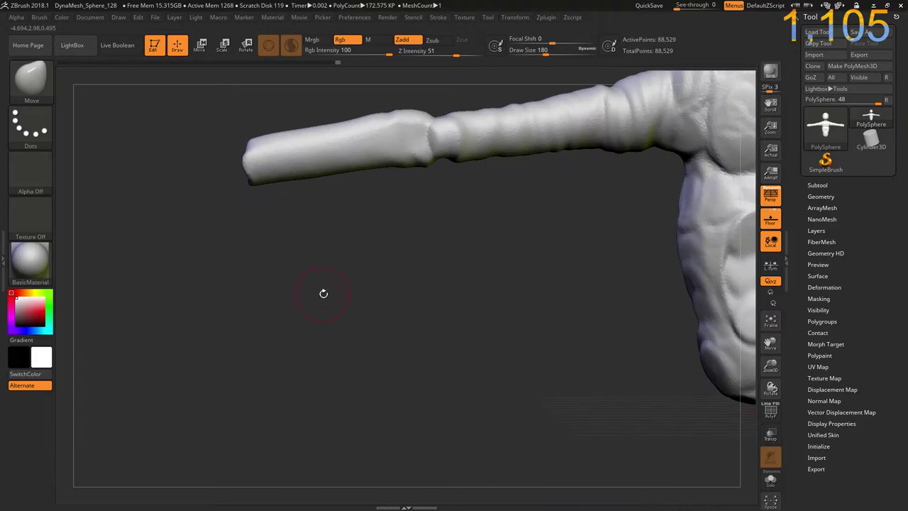
Frame the figure, view it from above, and push a hollow into the torso underside
key(f)
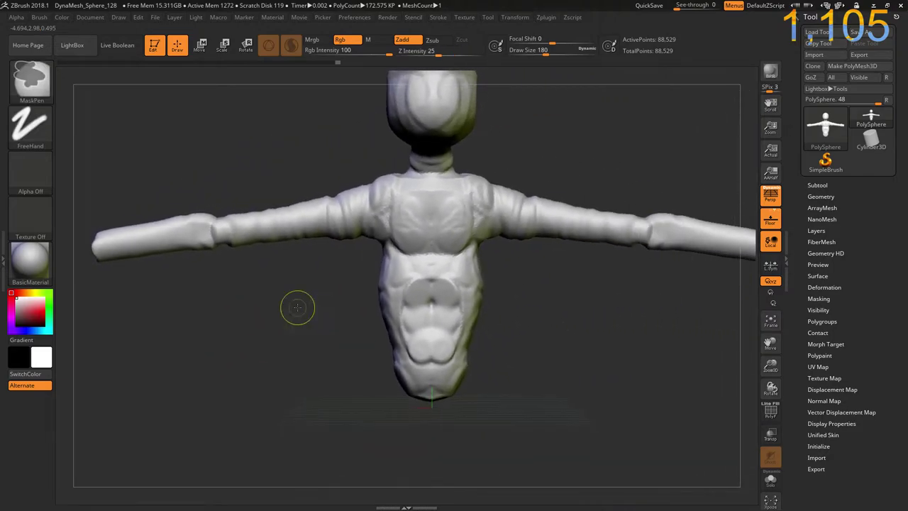
drag(298, 308, 227, 337)
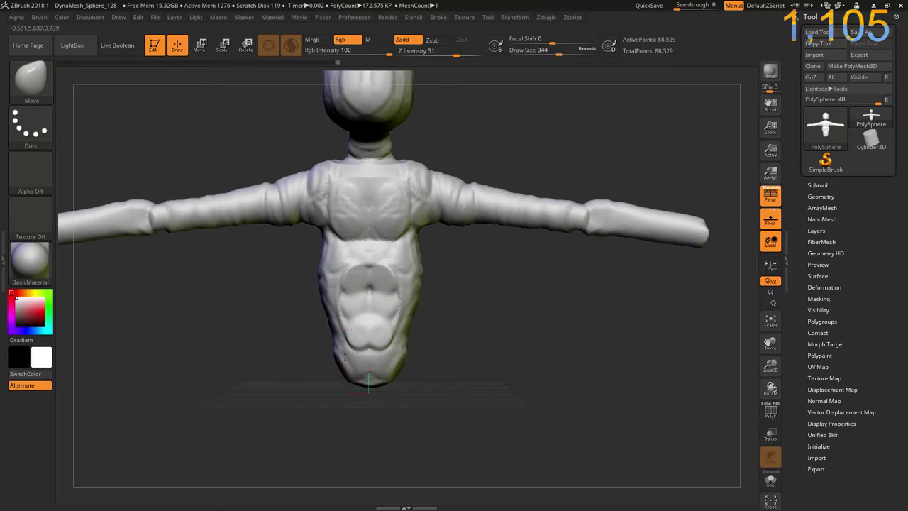
drag(300, 390, 301, 294)
drag(362, 295, 345, 307)
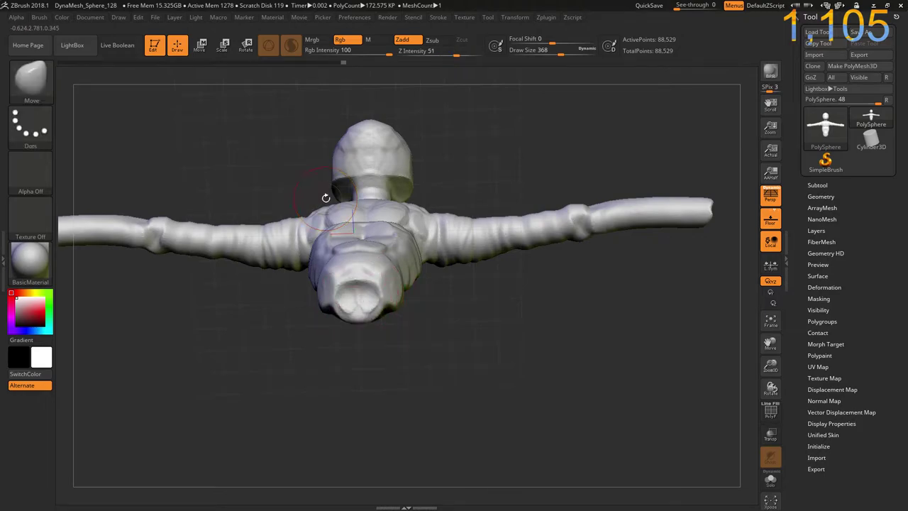
Switch to the Flatten brush with B-F-L
key(b)
key(m)
key(v)
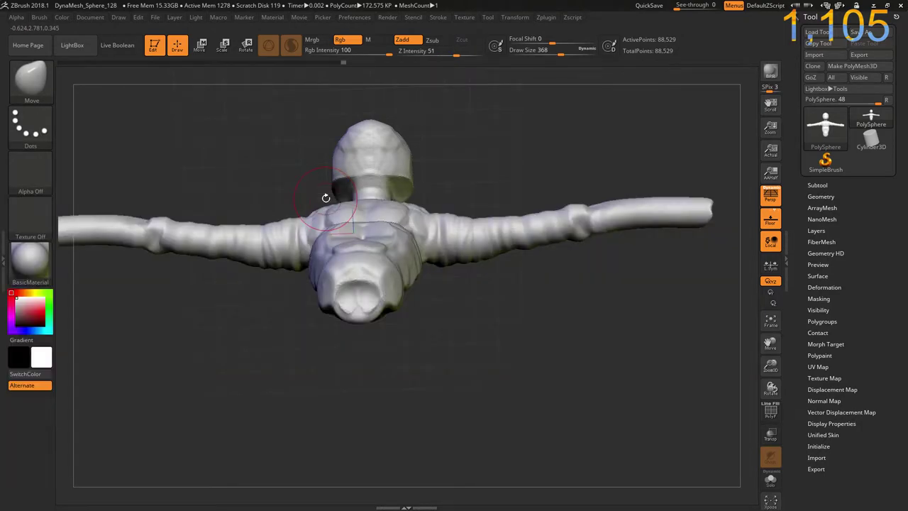
key(b)
key(f)
key(l)
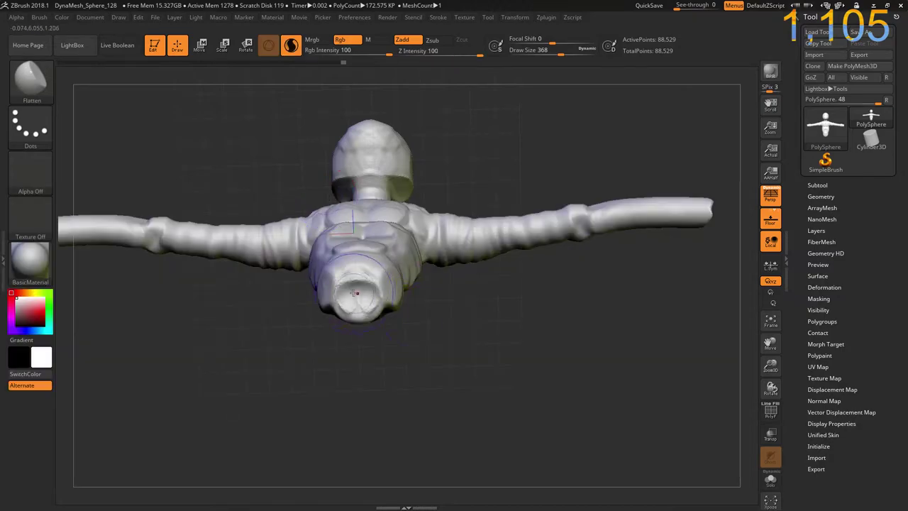
Flatten the lower torso and swell it into a Y-shaped pair of legs
mouse_move(373, 299)
mouse_down()
mouse_move(346, 320)
mouse_move(391, 312)
mouse_up()
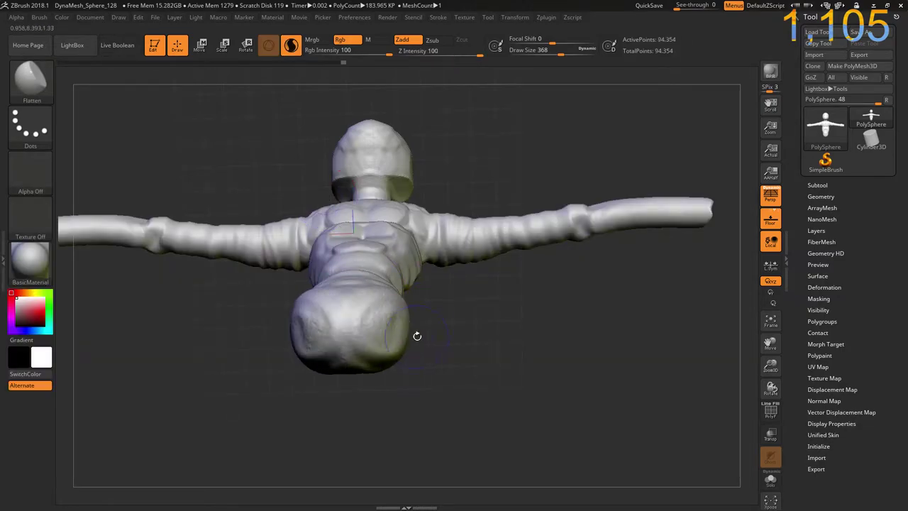
drag(416, 334, 345, 274)
drag(291, 312, 348, 320)
mouse_move(281, 336)
mouse_down()
mouse_move(355, 317)
mouse_move(338, 349)
mouse_move(331, 333)
mouse_up()
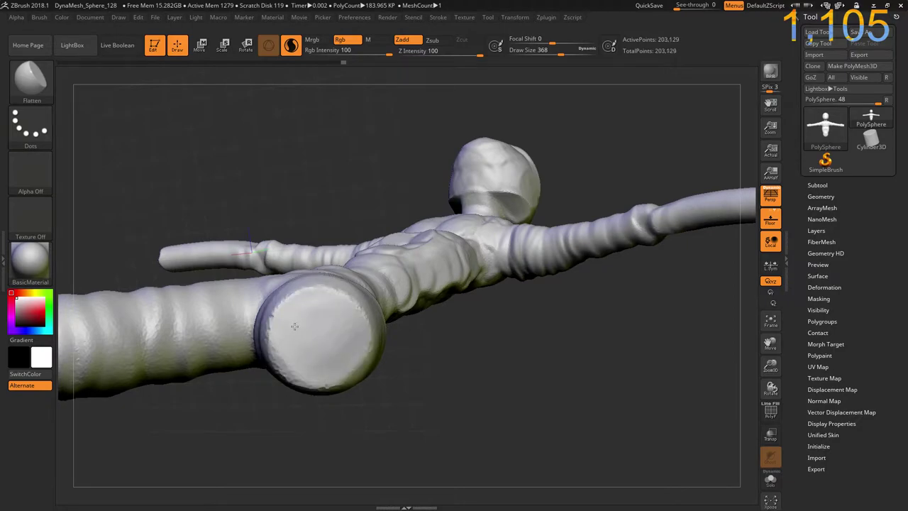
mouse_move(458, 349)
mouse_down()
mouse_move(456, 398)
mouse_move(374, 236)
mouse_up()
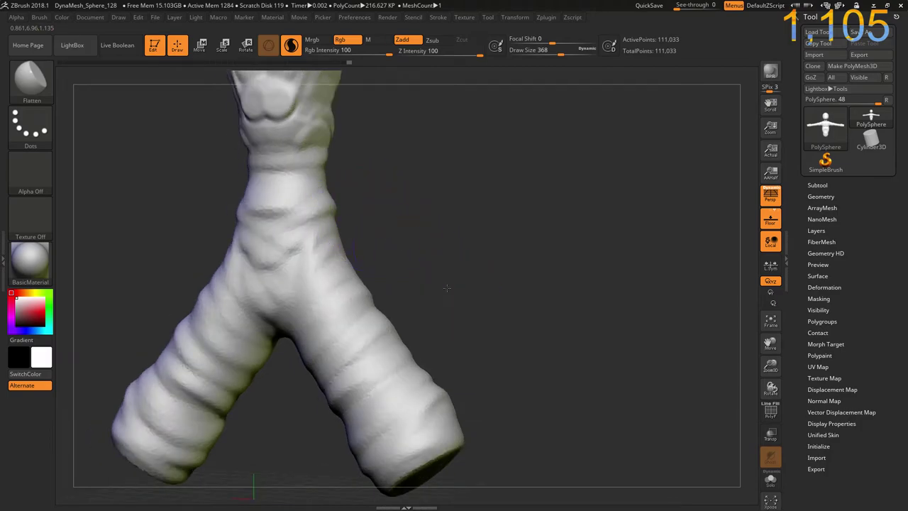
drag(447, 288, 427, 315)
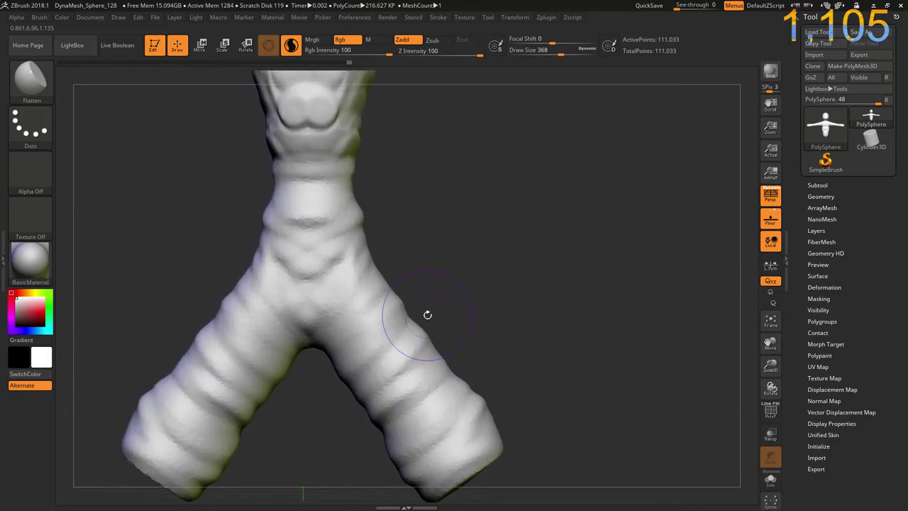
Switch to the DamStandard brush with B-D-S
key(b)
key(d)
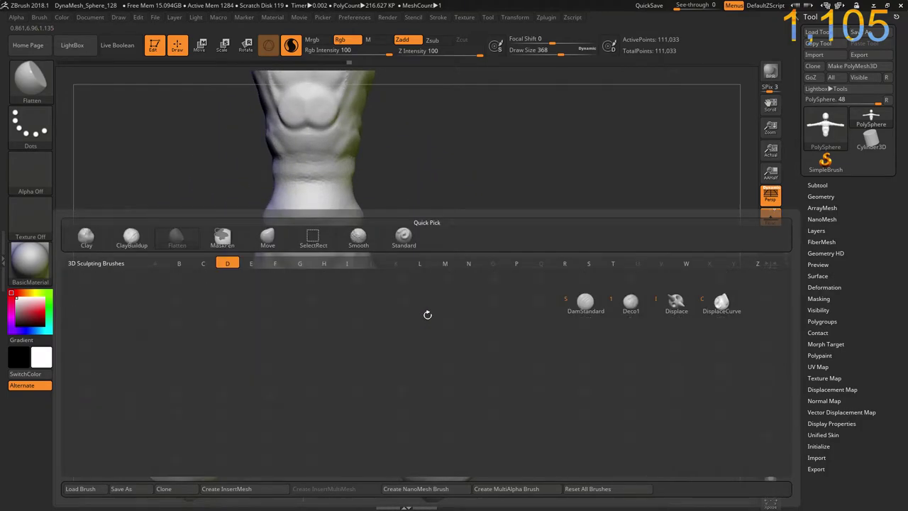
key(s)
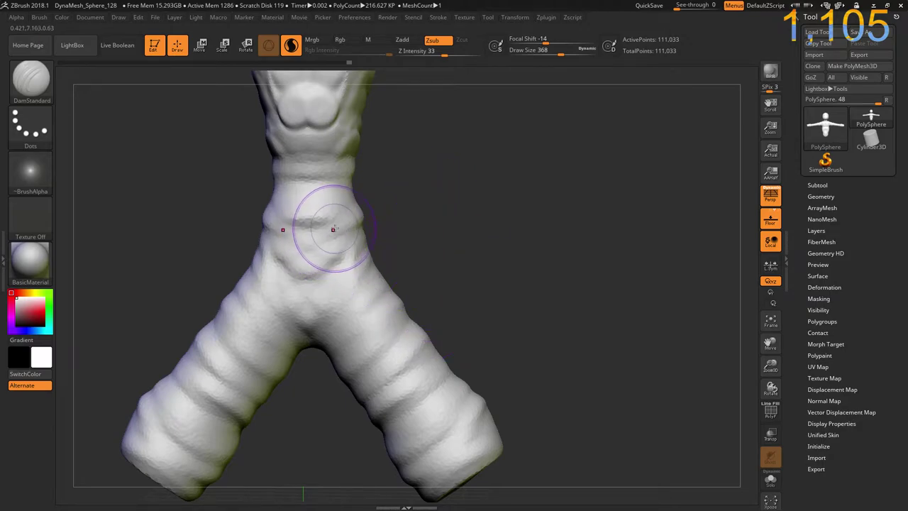
Undo the spiky waist-ring strokes and orbit to check the waist groove
key(ctrl+z)
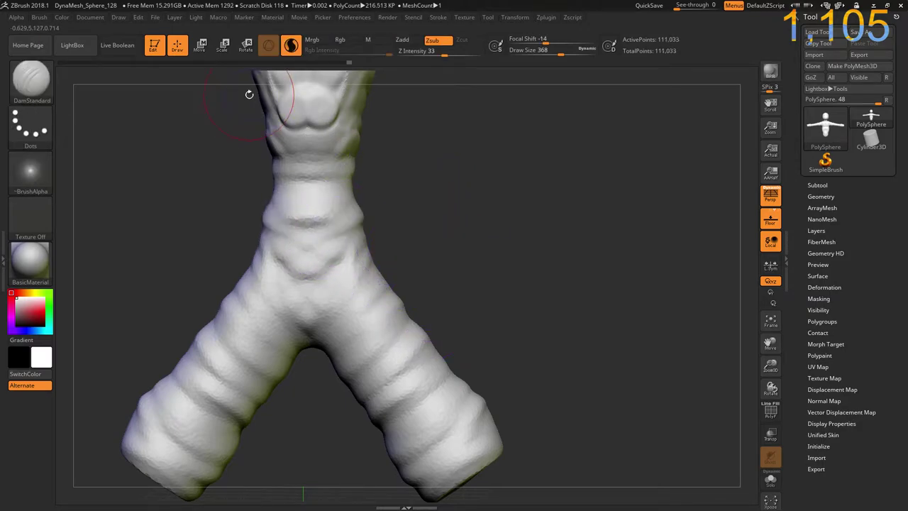
key(ctrl+z)
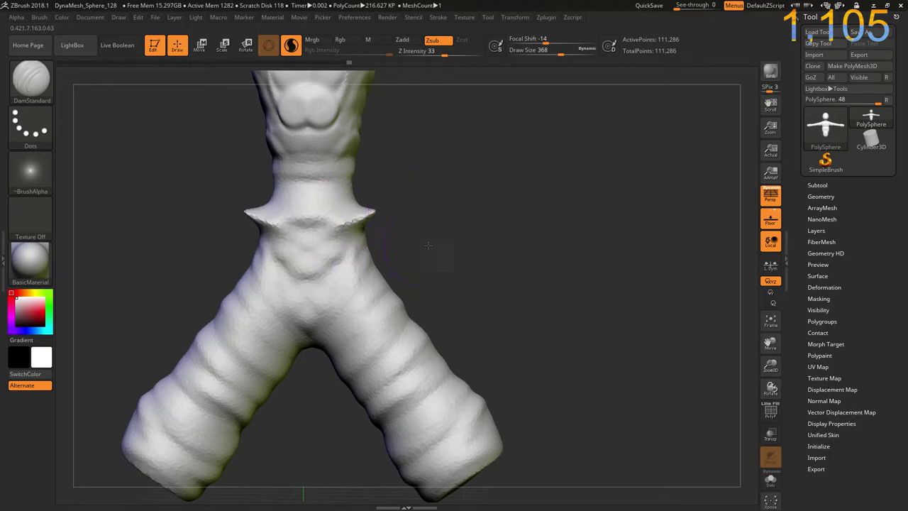
drag(428, 245, 334, 203)
key(ctrl+z)
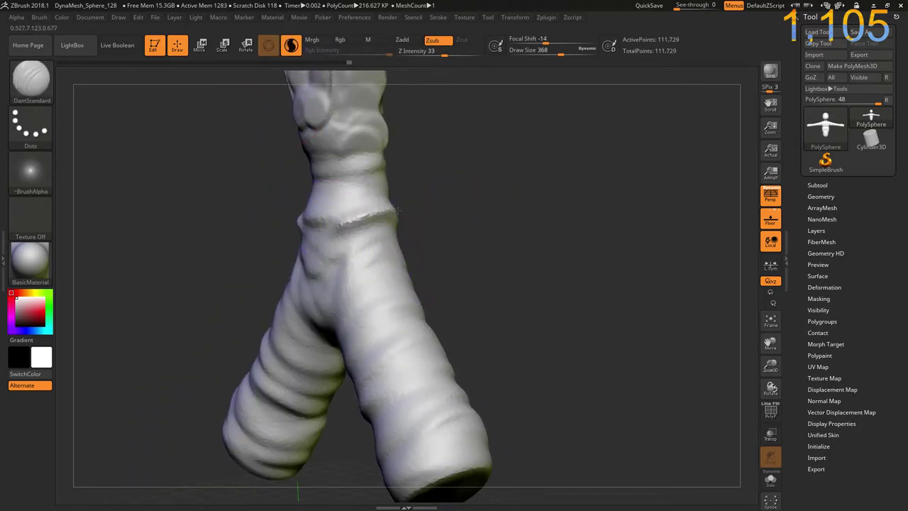
key(ctrl+z)
drag(398, 211, 369, 204)
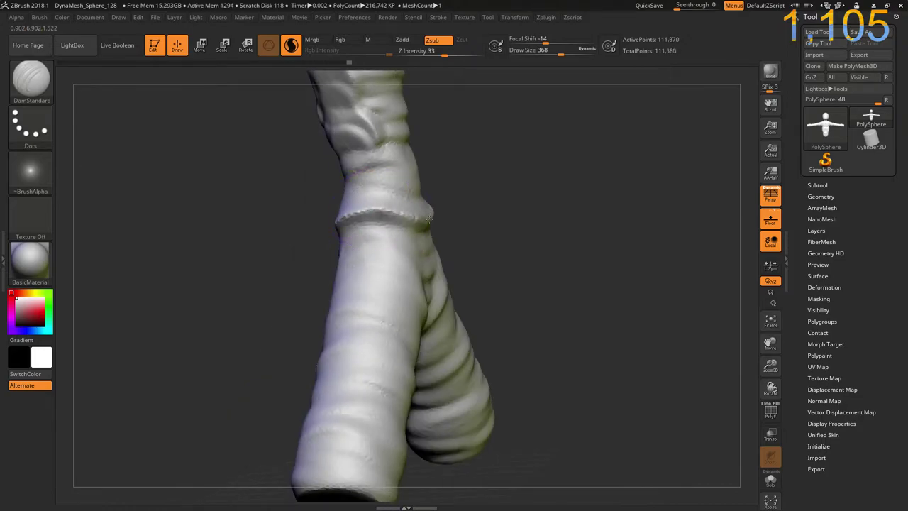
drag(514, 255, 416, 220)
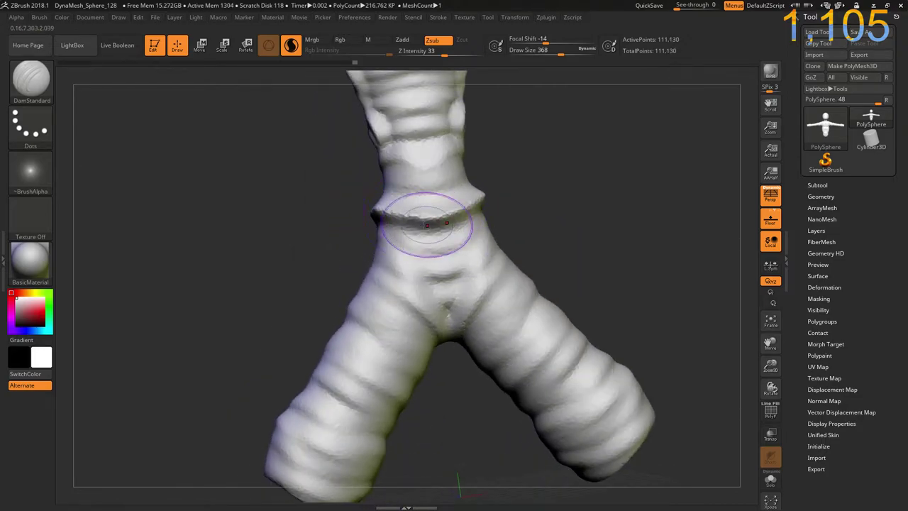
key(ctrl+z)
key(ctrl+shift+z)
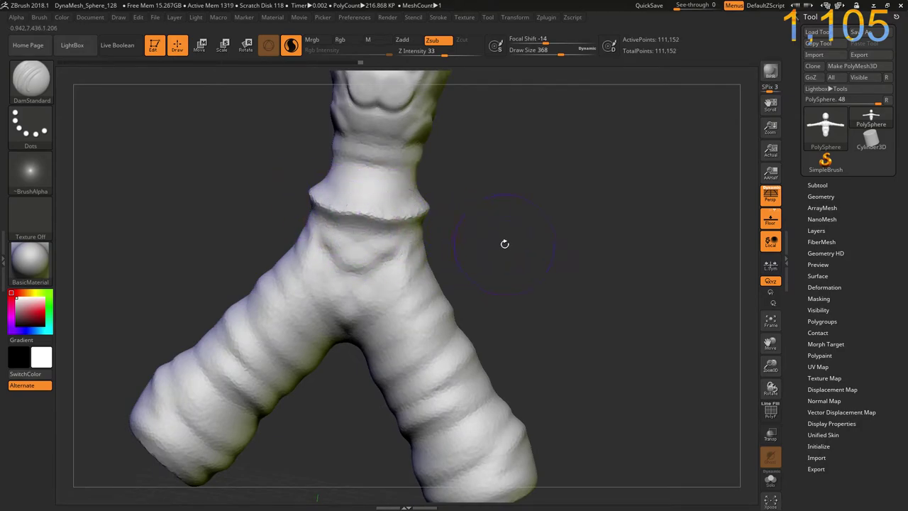
mouse_move(504, 245)
mouse_down()
mouse_move(492, 234)
mouse_move(480, 265)
mouse_up()
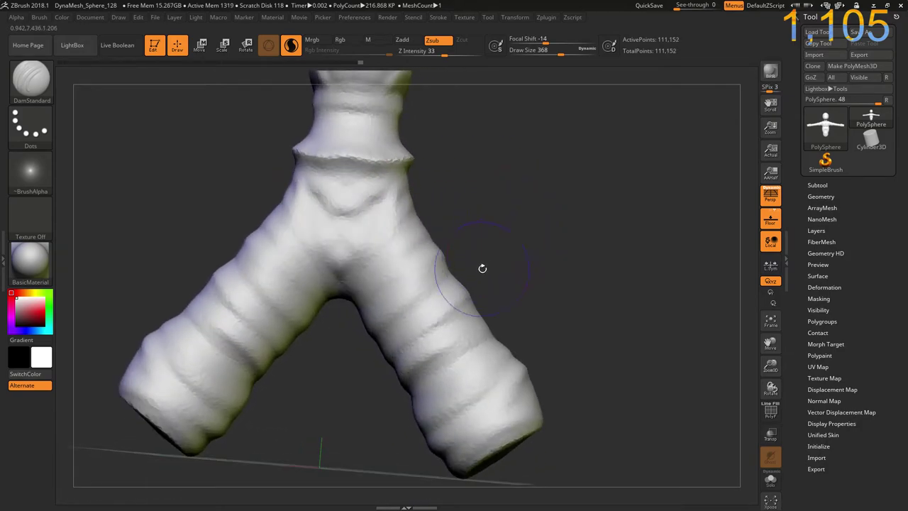
With Flatten, plane the leg tube's end into a flat disc and smooth its rim
key(b)
key(f)
key(l)
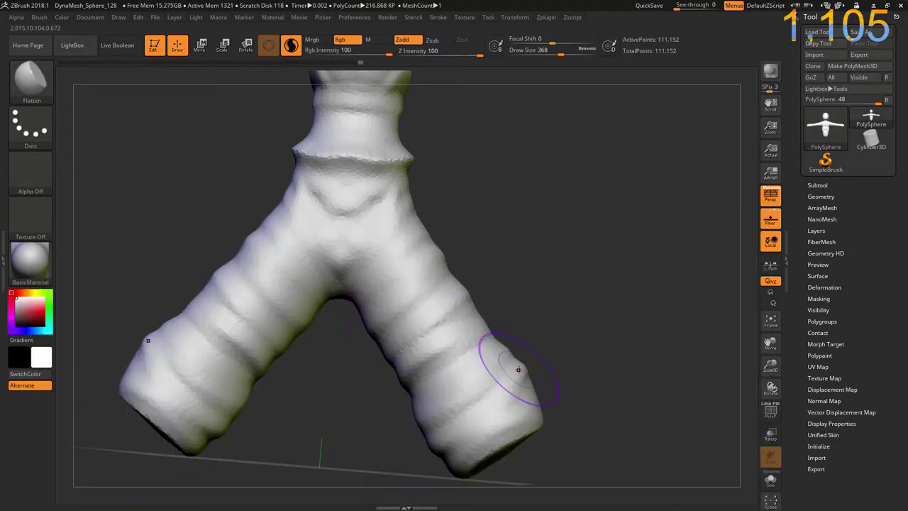
drag(583, 351, 457, 232)
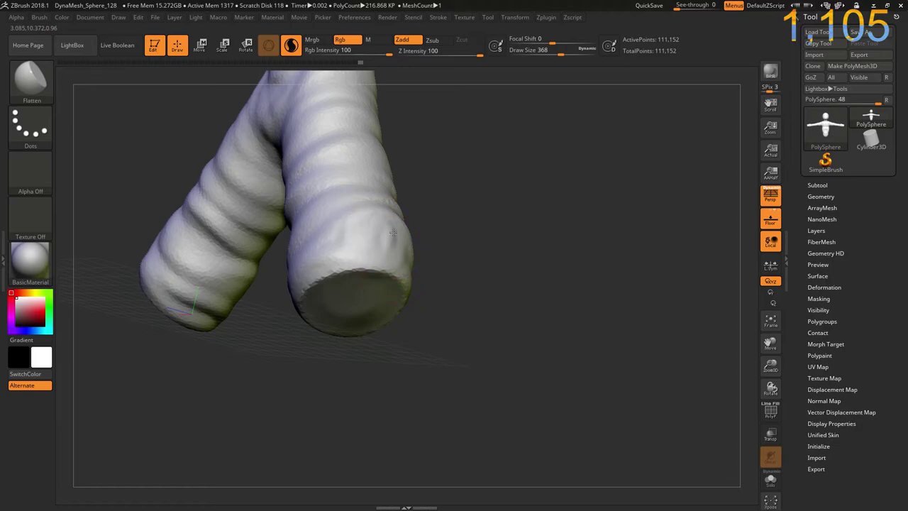
drag(366, 229, 368, 247)
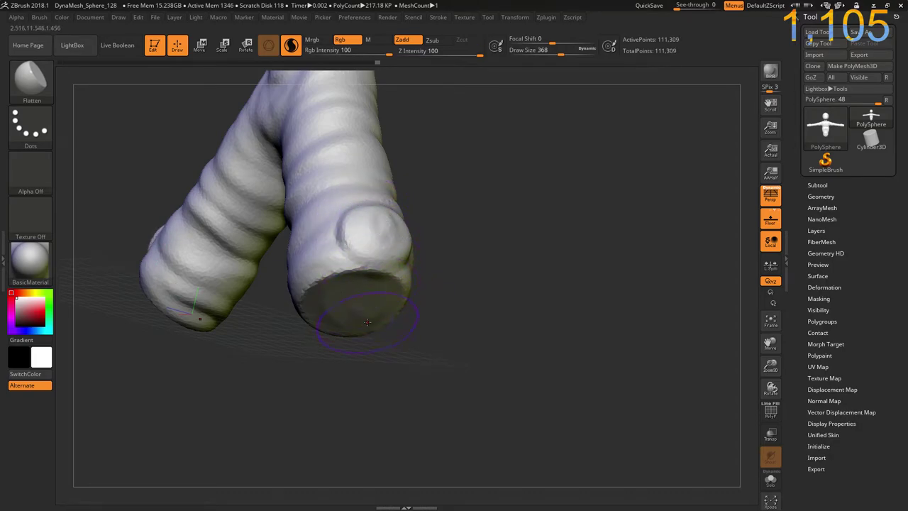
right_drag(356, 288, 351, 303)
right_drag(406, 266, 355, 241)
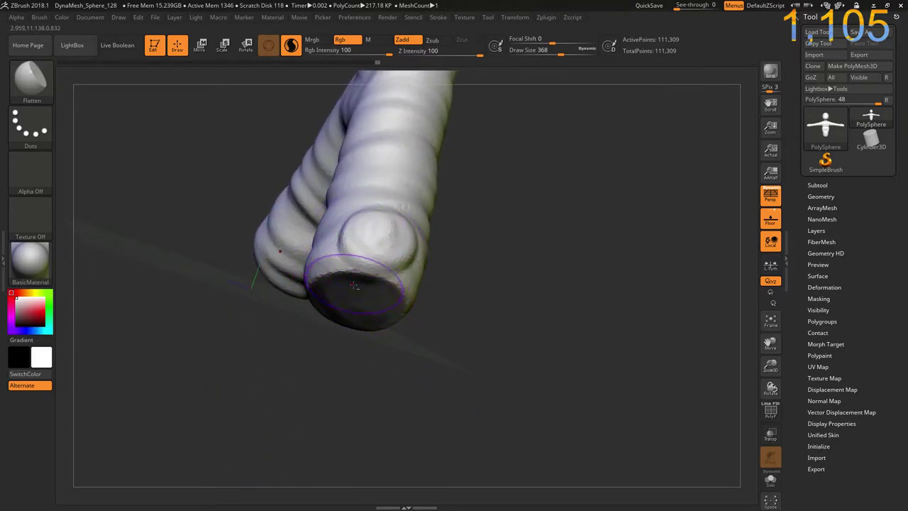
right_drag(398, 370, 359, 268)
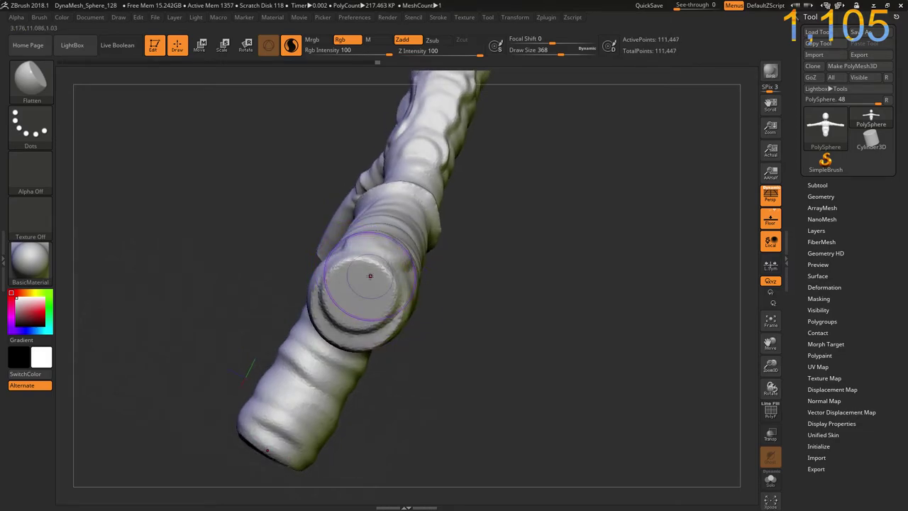
shift+drag(355, 299, 369, 277)
With a smaller ClayBuildup brush, build a knob on the leg cap into a thin shin
key(b)
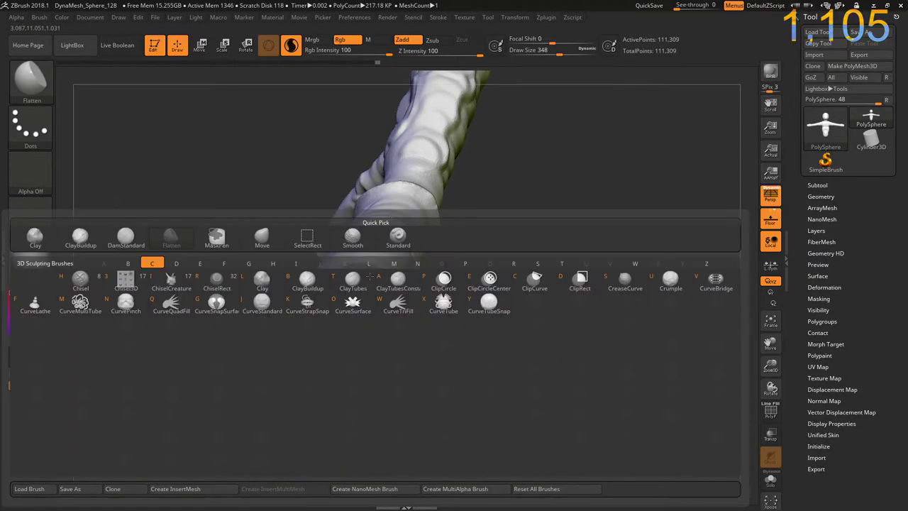
key(c)
key(b)
key(bracketleft)
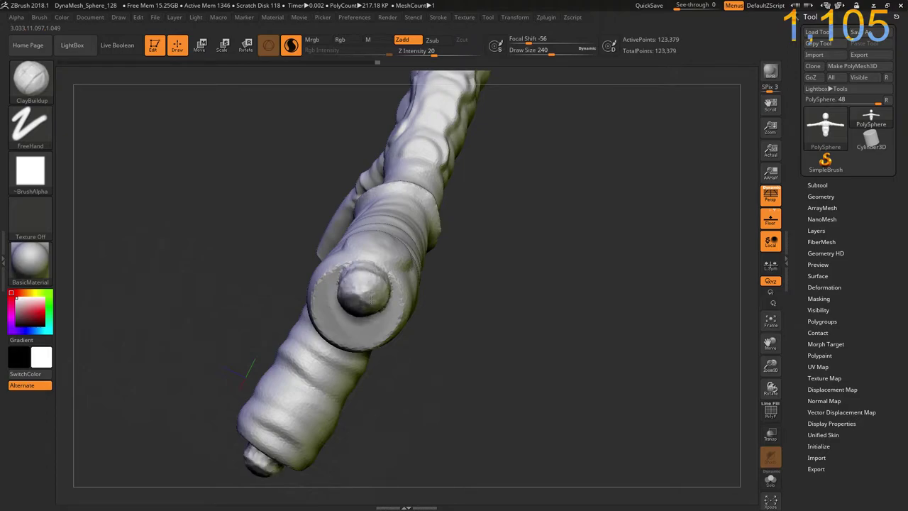
drag(349, 284, 361, 292)
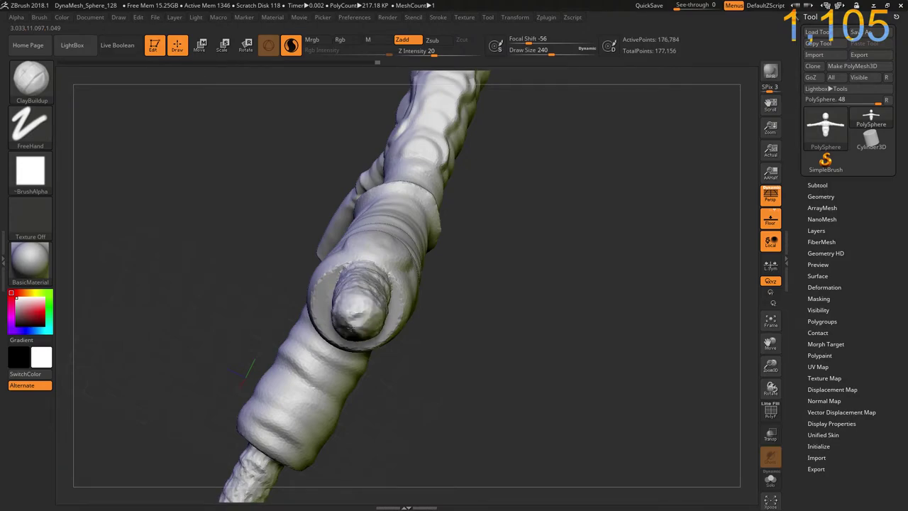
mouse_move(355, 321)
mouse_down()
mouse_move(362, 330)
mouse_move(263, 231)
mouse_move(210, 232)
mouse_up()
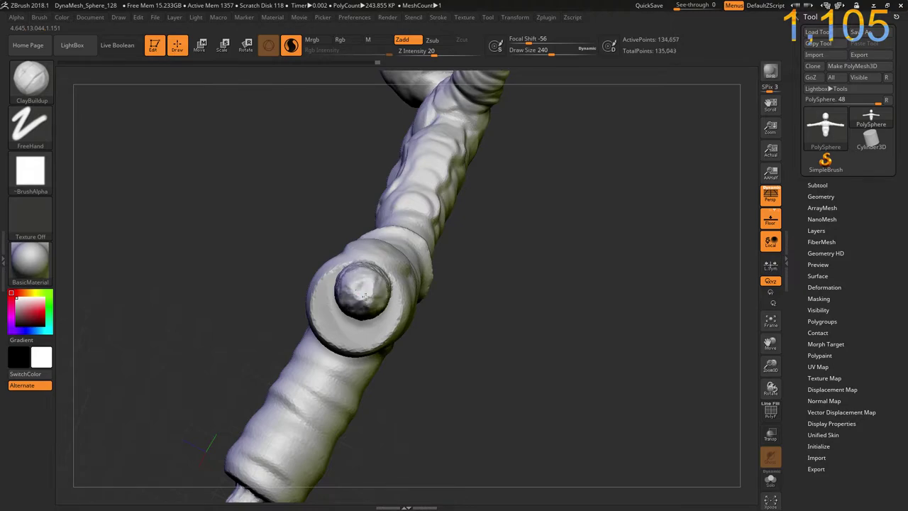
drag(342, 269, 347, 356)
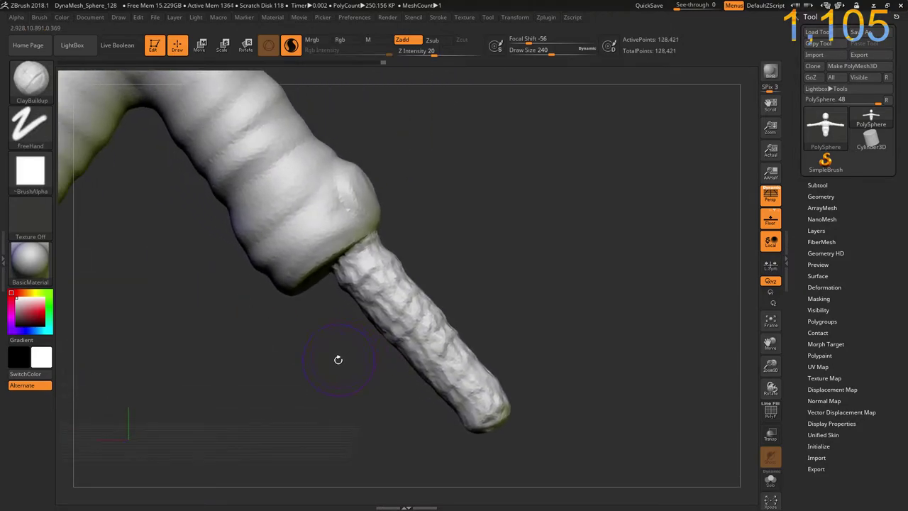
Smooth the hips, crotch and upper thighs with a pelvis-wide Move brush
key(f)
drag(300, 317, 290, 264)
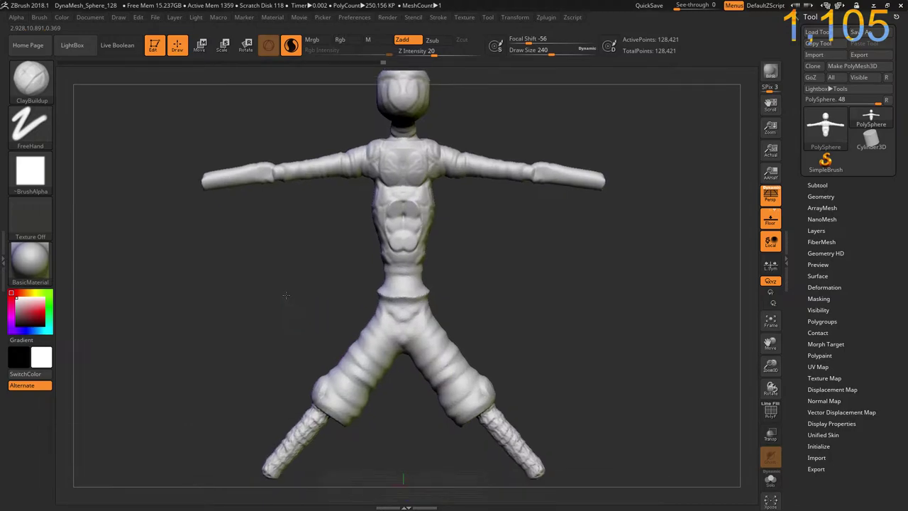
key(b)
key(m)
key(v)
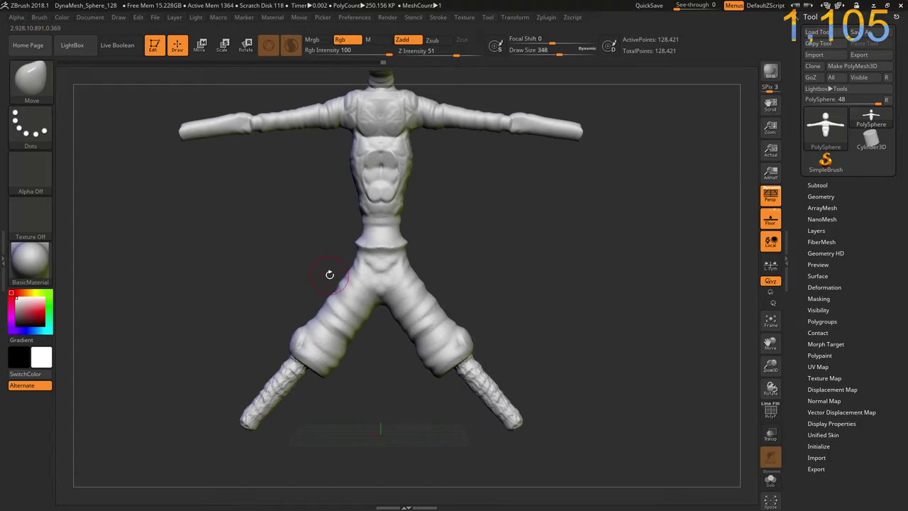
drag(559, 53, 589, 53)
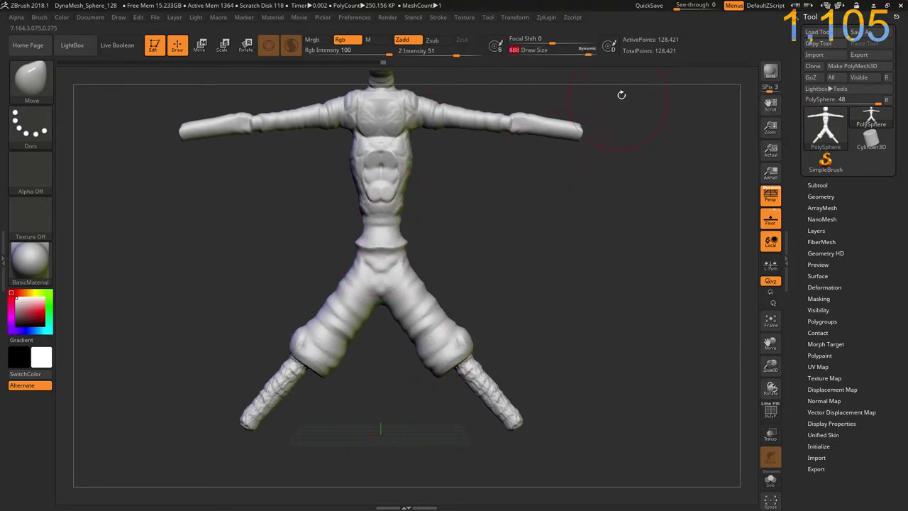
click(590, 51)
text(835)
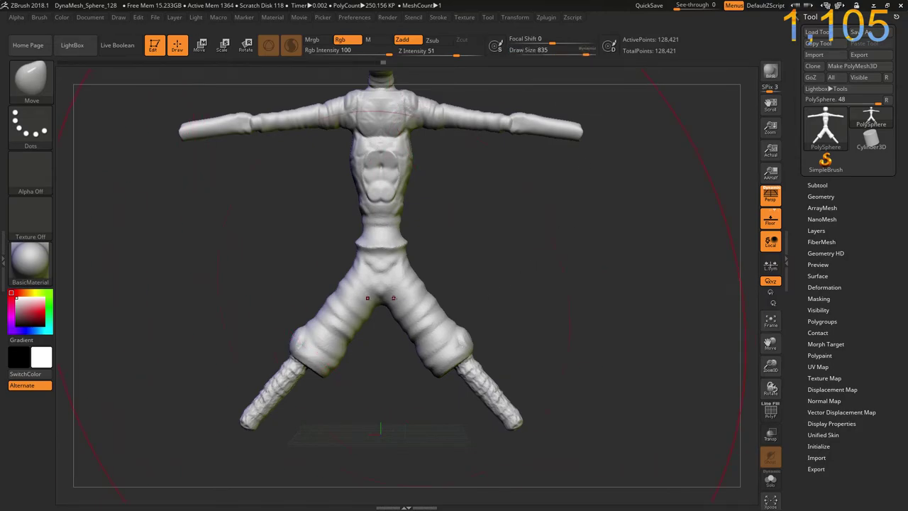
mouse_move(368, 297)
mouse_down()
mouse_move(380, 281)
mouse_move(397, 281)
mouse_move(383, 246)
mouse_up()
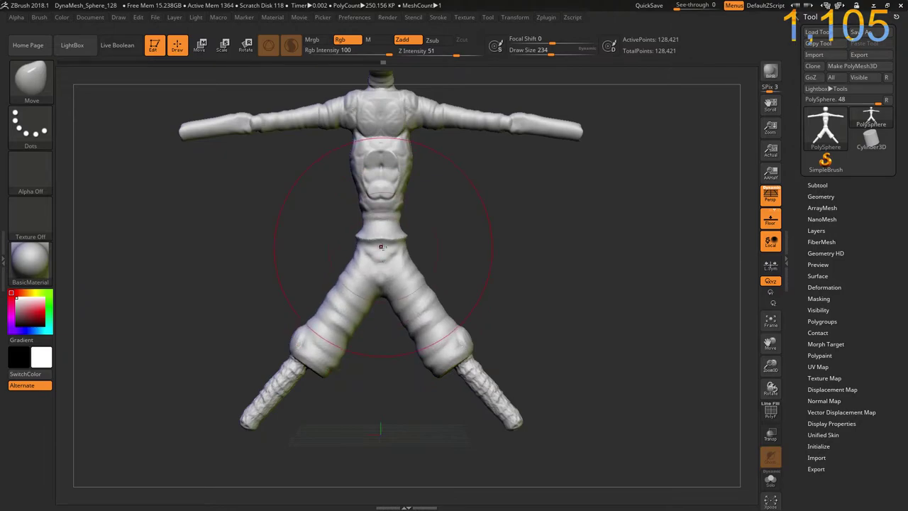
shift+drag(334, 263, 334, 253)
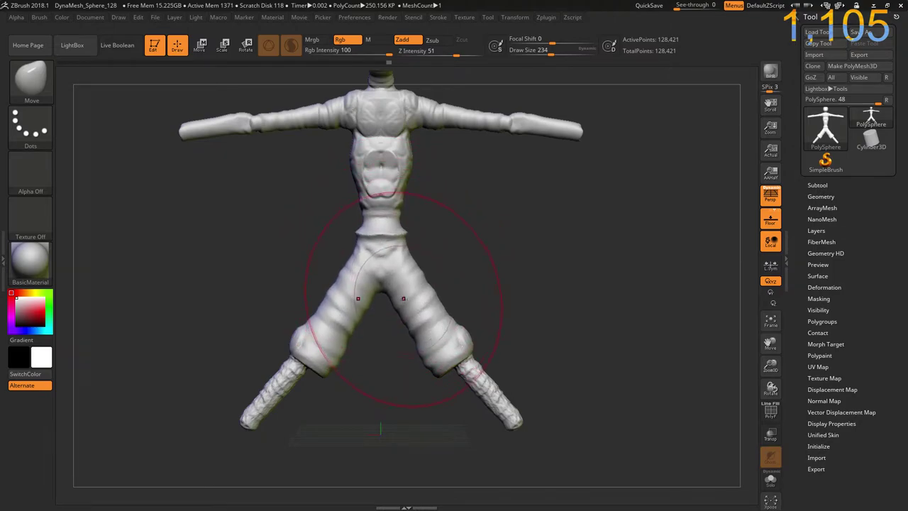
shift+drag(415, 317, 435, 344)
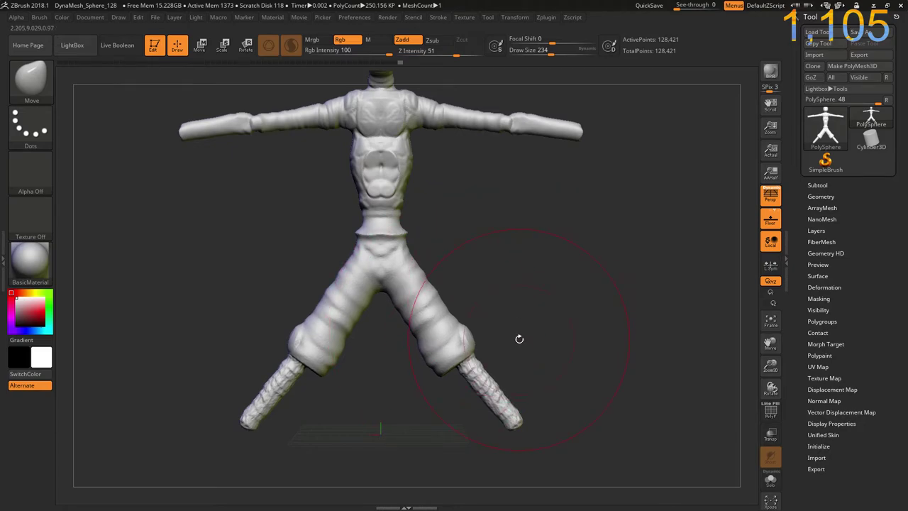
Switch to the Flatten brush at a smaller size for the leg ends
key(b)
key(f)
key(l)
mouse_move(518, 339)
mouse_down()
mouse_move(497, 338)
mouse_move(485, 234)
mouse_move(344, 127)
mouse_up()
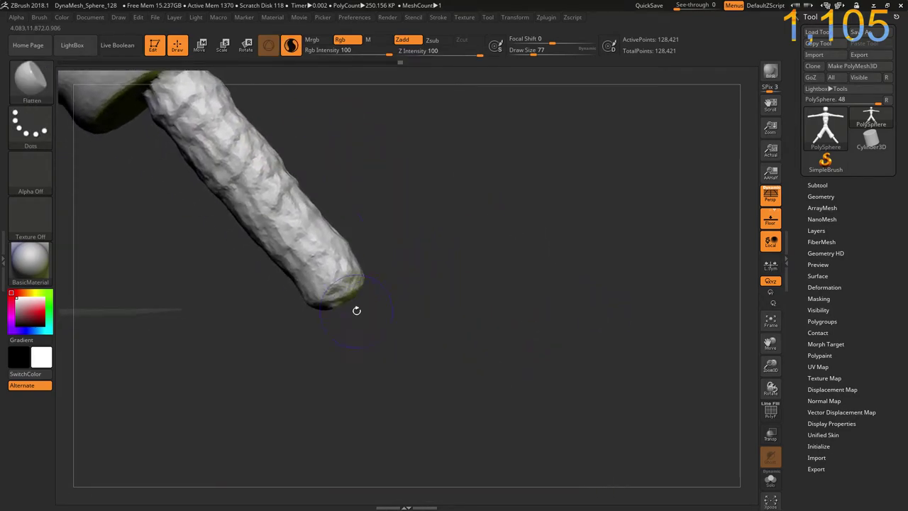
Flatten the leg's end into a broad blunt cap and smooth its lobes
mouse_move(315, 302)
mouse_down()
mouse_move(333, 280)
mouse_move(305, 291)
mouse_move(345, 289)
mouse_move(333, 284)
mouse_move(305, 298)
mouse_move(334, 276)
mouse_move(332, 294)
mouse_move(312, 298)
mouse_move(326, 291)
mouse_up()
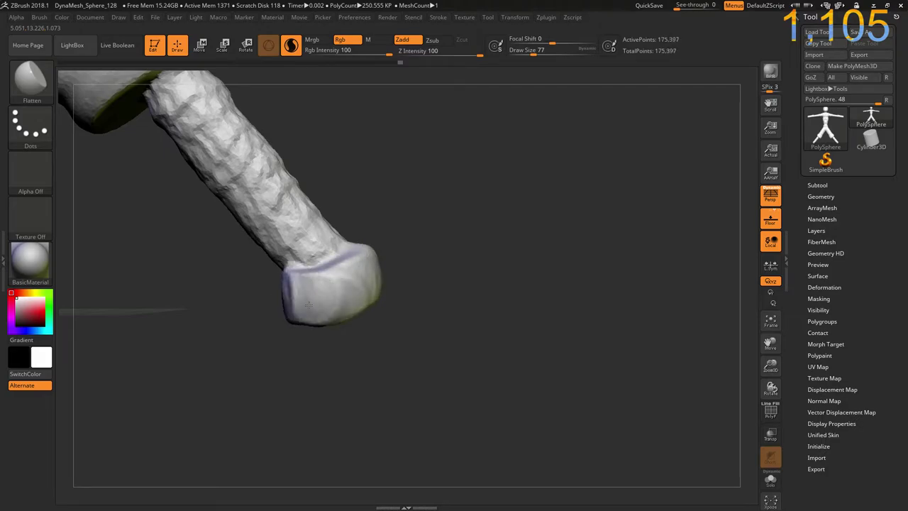
mouse_move(213, 369)
mouse_down()
mouse_move(318, 281)
mouse_move(341, 298)
mouse_move(382, 288)
mouse_up()
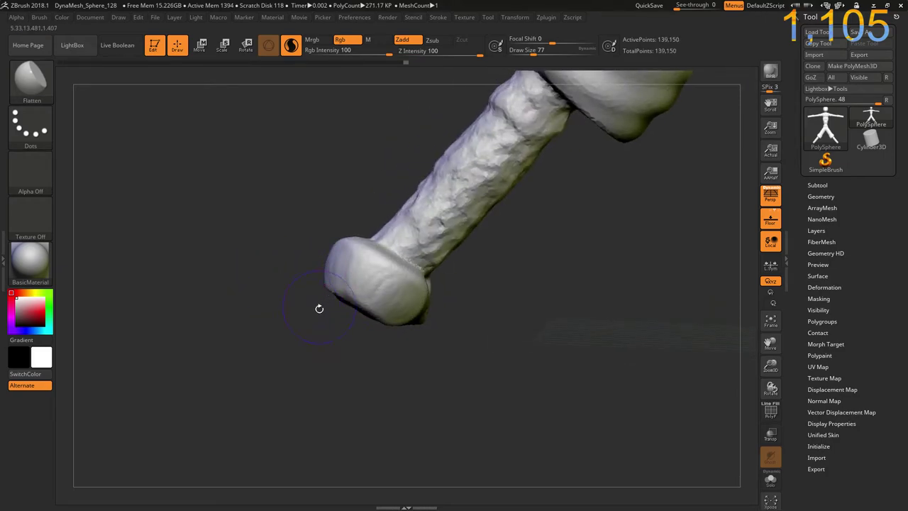
drag(318, 308, 333, 325)
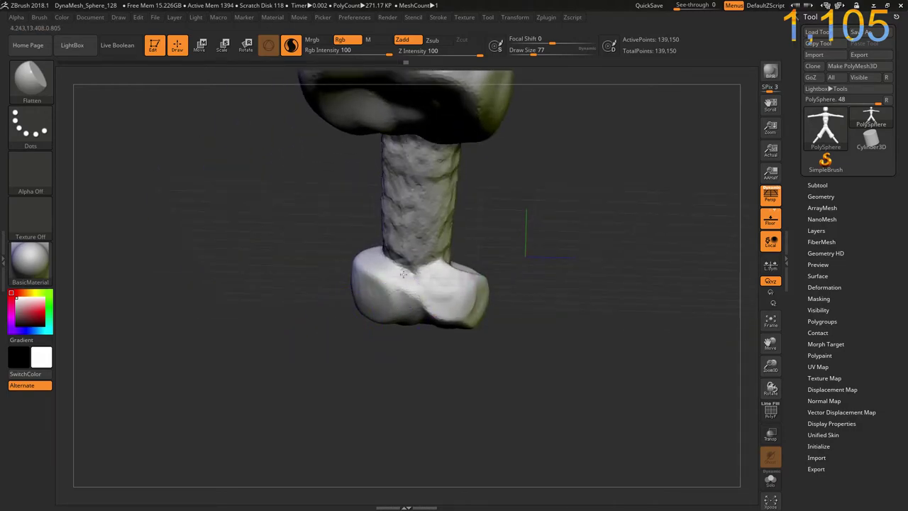
mouse_move(403, 274)
mouse_down()
mouse_move(376, 305)
mouse_move(413, 283)
mouse_move(369, 305)
mouse_move(383, 295)
mouse_up()
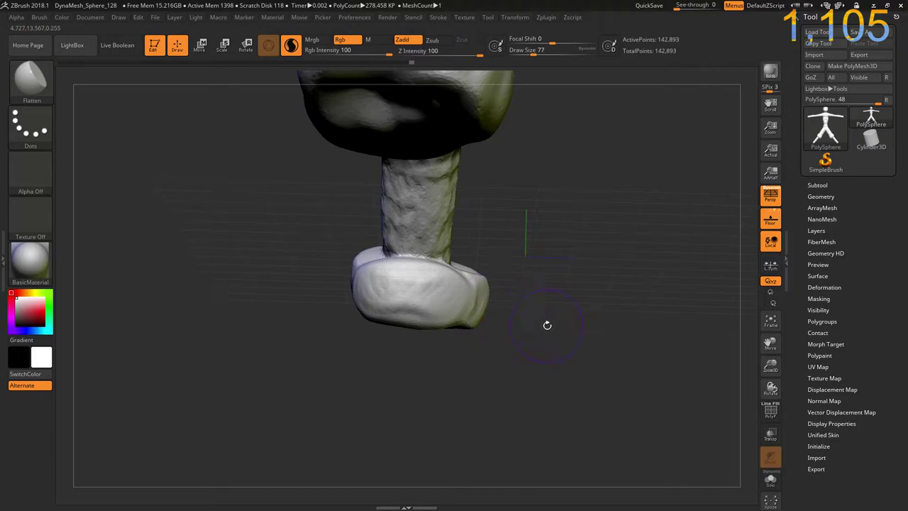
drag(547, 325, 497, 349)
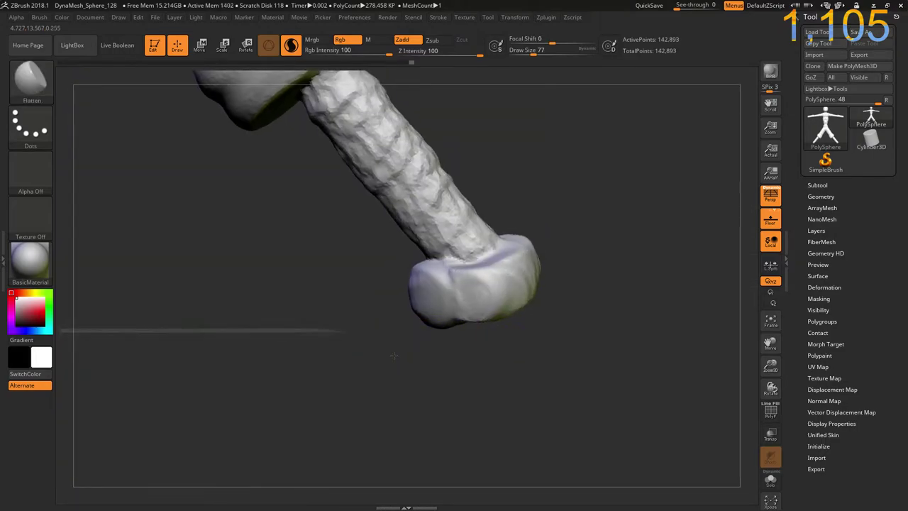
drag(394, 356, 393, 356)
Fill in and round out the hollow underside of the cap
mouse_move(481, 300)
mouse_down()
mouse_move(496, 269)
mouse_move(490, 258)
mouse_move(503, 288)
mouse_move(480, 320)
mouse_up()
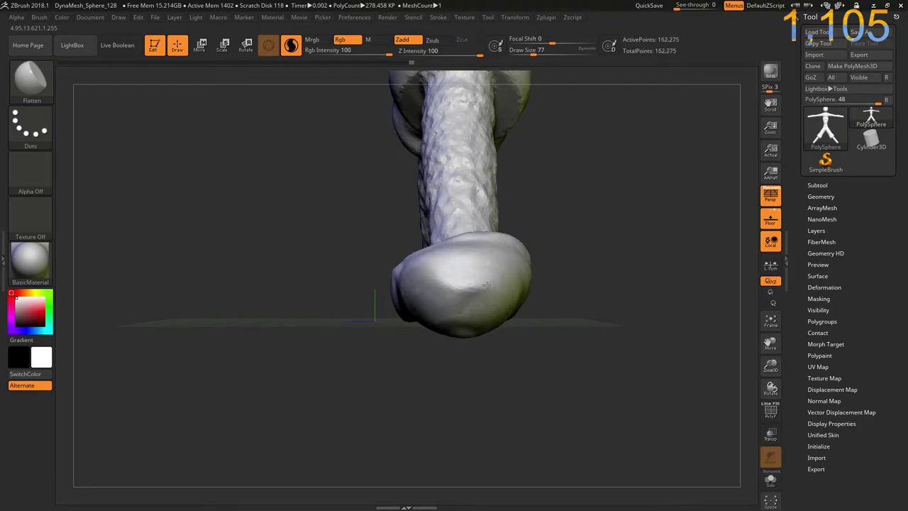
mouse_move(488, 285)
mouse_down()
mouse_move(504, 270)
mouse_move(507, 325)
mouse_move(468, 252)
mouse_move(512, 300)
mouse_move(489, 263)
mouse_move(511, 326)
mouse_move(496, 341)
mouse_move(436, 273)
mouse_move(511, 326)
mouse_move(521, 298)
mouse_move(496, 269)
mouse_move(461, 319)
mouse_move(439, 309)
mouse_up()
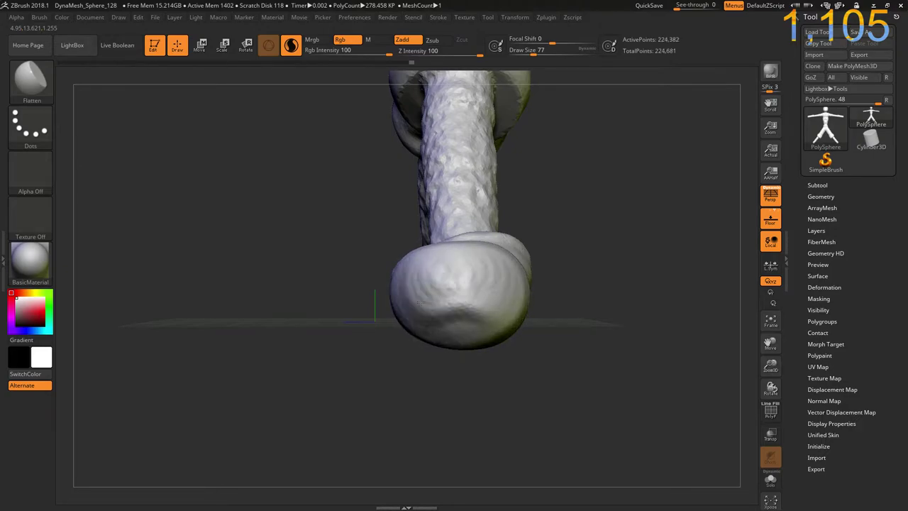
drag(278, 257, 317, 254)
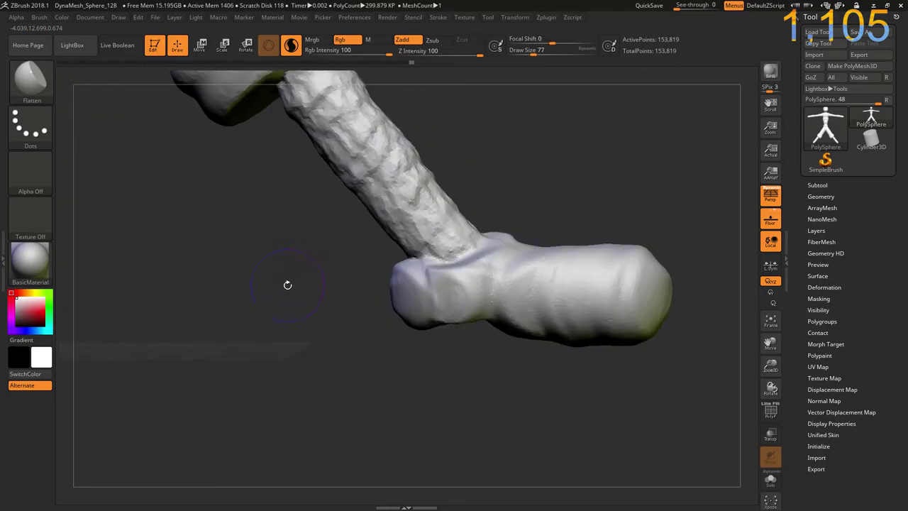
mouse_move(287, 285)
mouse_down()
mouse_move(268, 423)
mouse_move(319, 386)
mouse_up()
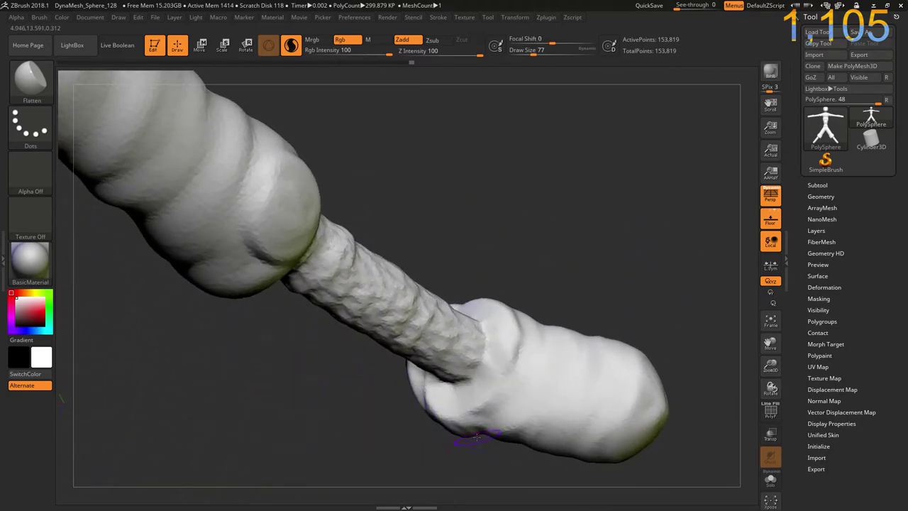
mouse_move(474, 425)
mouse_down()
mouse_move(479, 420)
mouse_move(437, 435)
mouse_up()
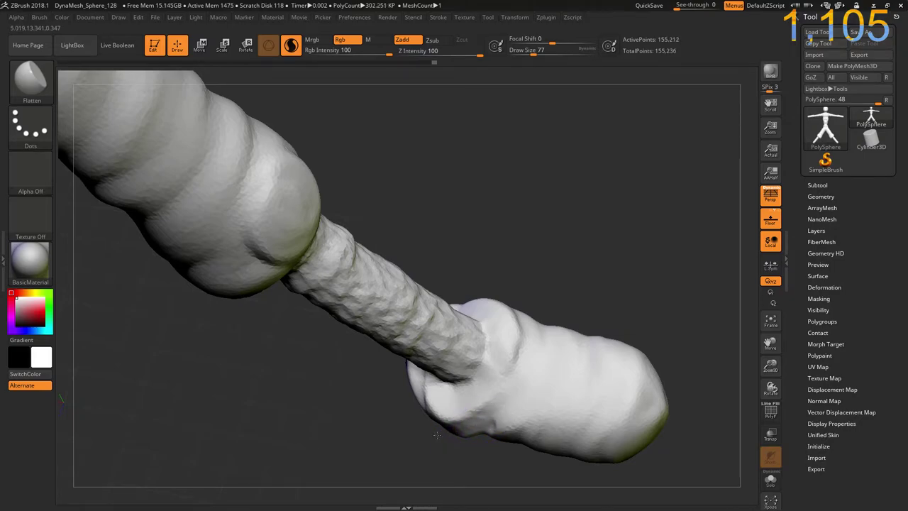
drag(365, 441, 350, 370)
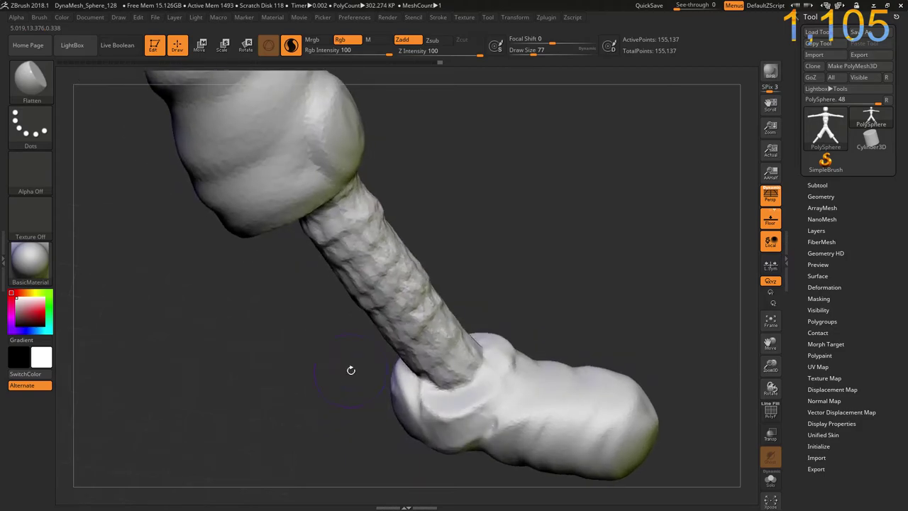
Sculpt and deepen a raised collar ridge around the top of the foot
key(b)
key(Escape)
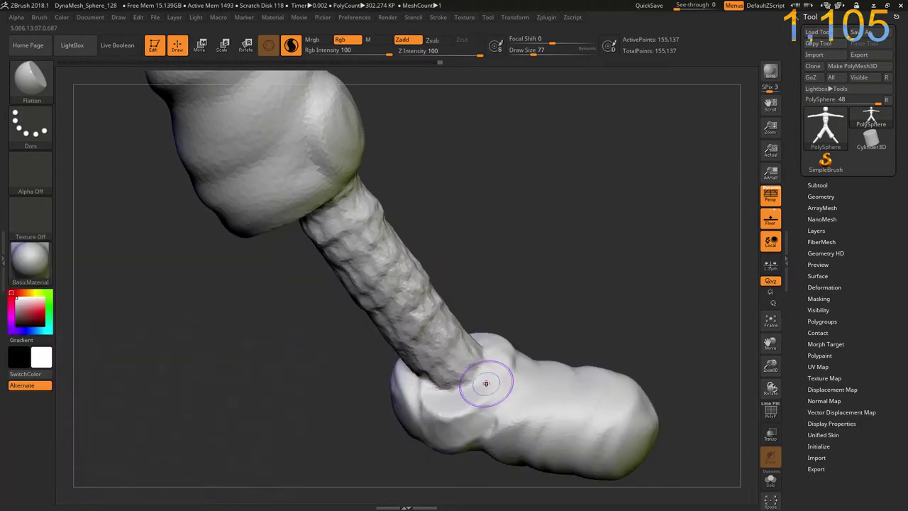
mouse_move(299, 407)
mouse_down()
mouse_move(314, 345)
mouse_move(490, 305)
mouse_up()
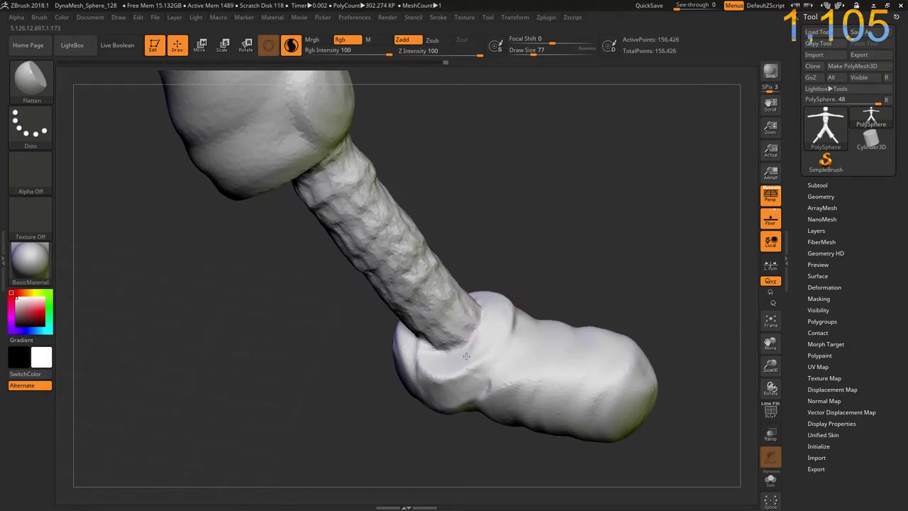
mouse_move(479, 353)
mouse_down()
mouse_move(436, 365)
mouse_move(454, 361)
mouse_up()
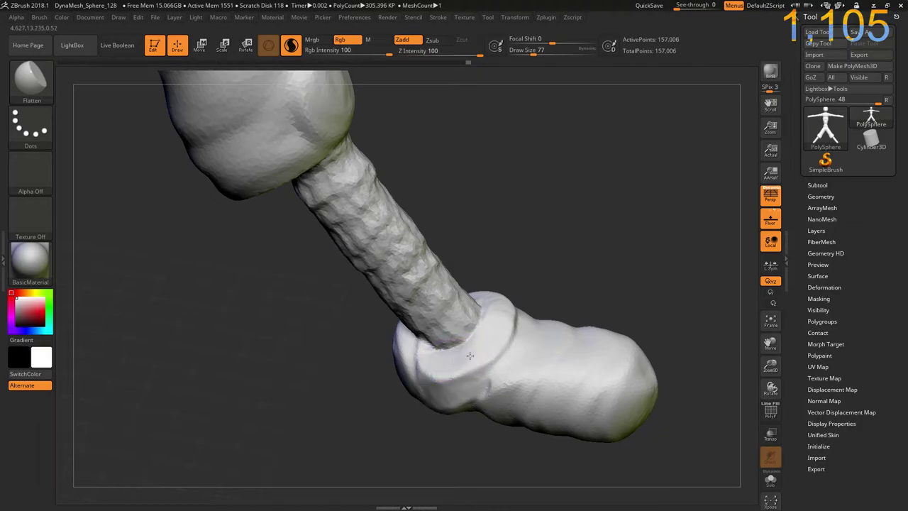
drag(505, 328, 495, 323)
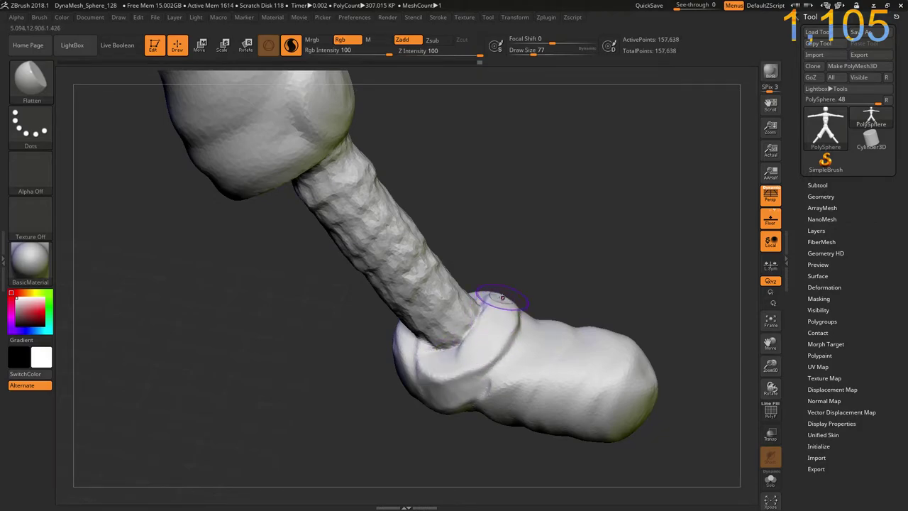
drag(432, 395, 478, 338)
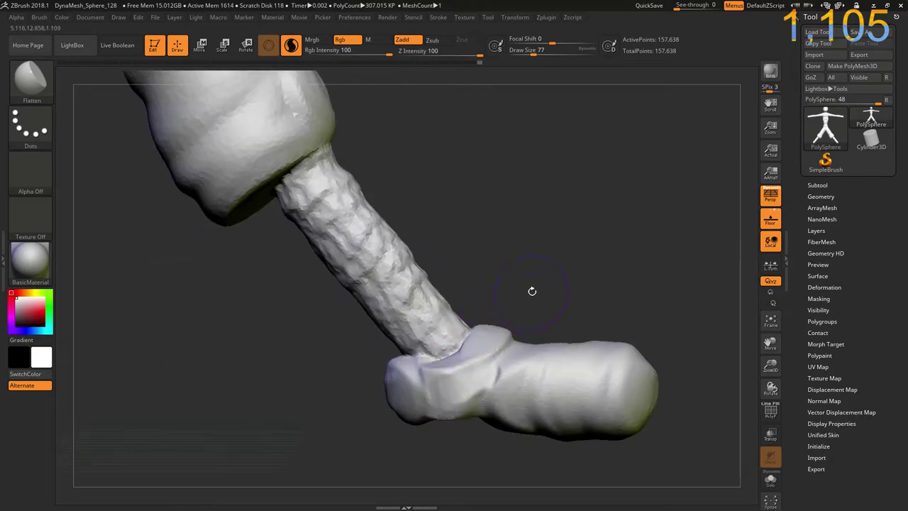
mouse_move(531, 290)
alt+mouse_down()
mouse_move(399, 186)
mouse_move(442, 248)
alt+mouse_up()
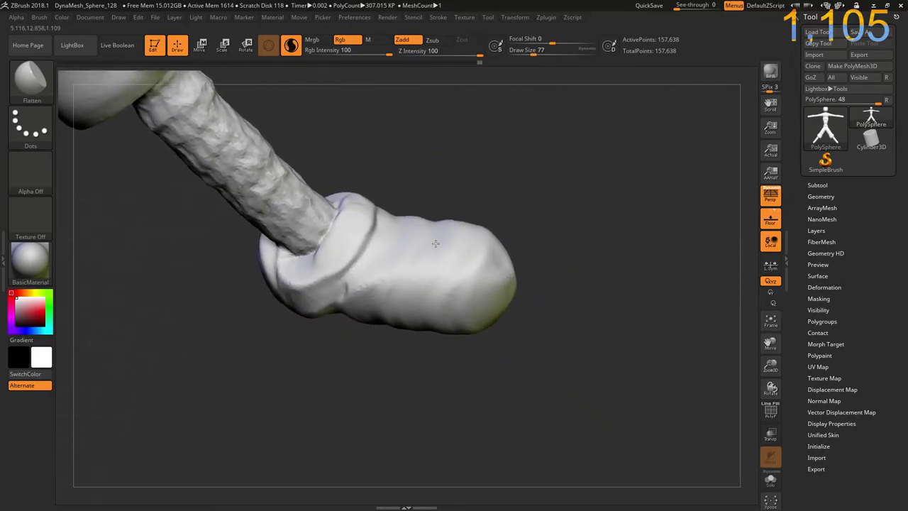
With the Move brush at size 181, pull a ridge along the foot's top and lift its underside
key(b)
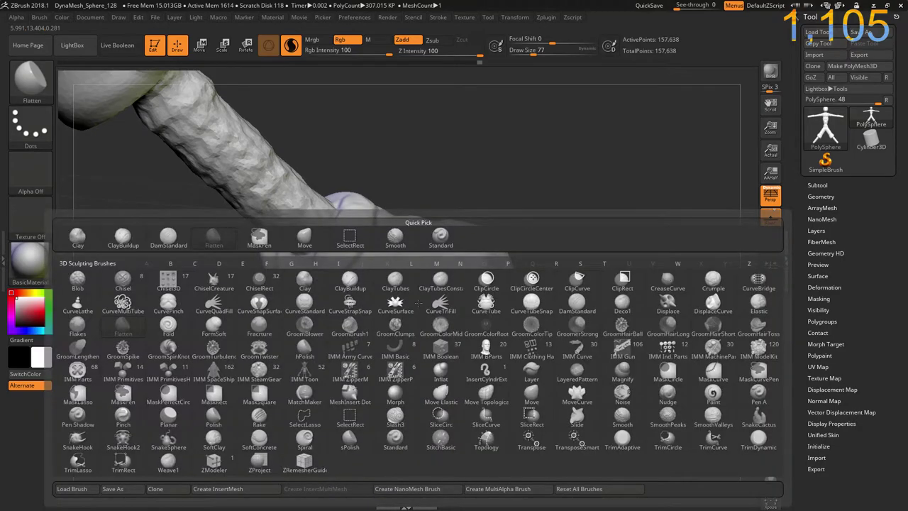
key(m)
key(v)
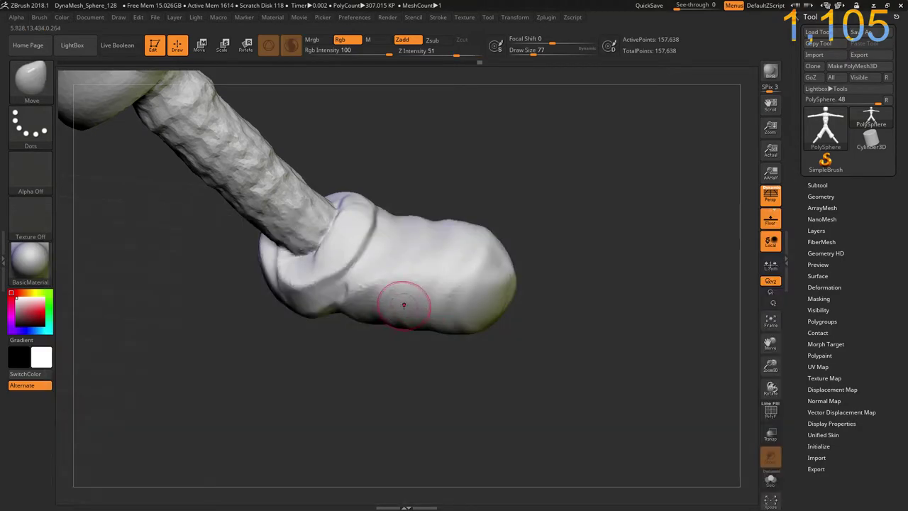
drag(395, 410, 438, 335)
key(bracketright)
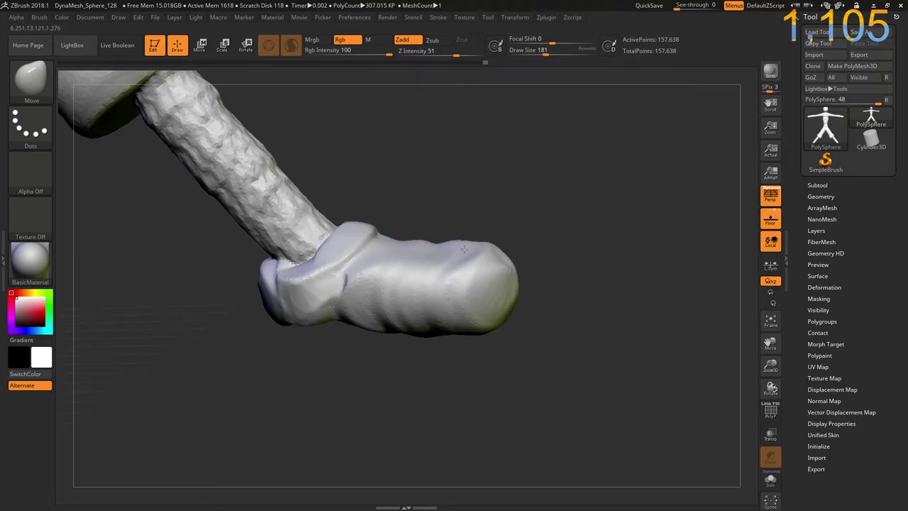
drag(441, 253, 439, 276)
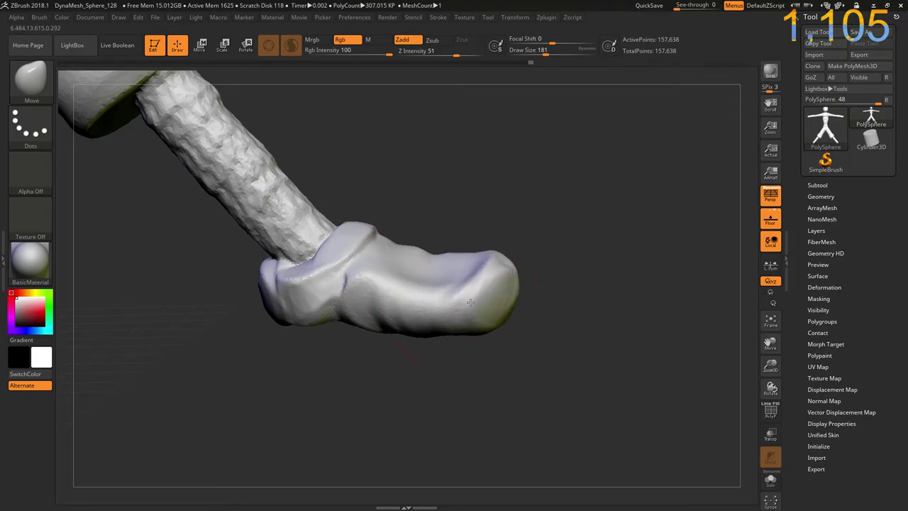
drag(439, 378, 420, 314)
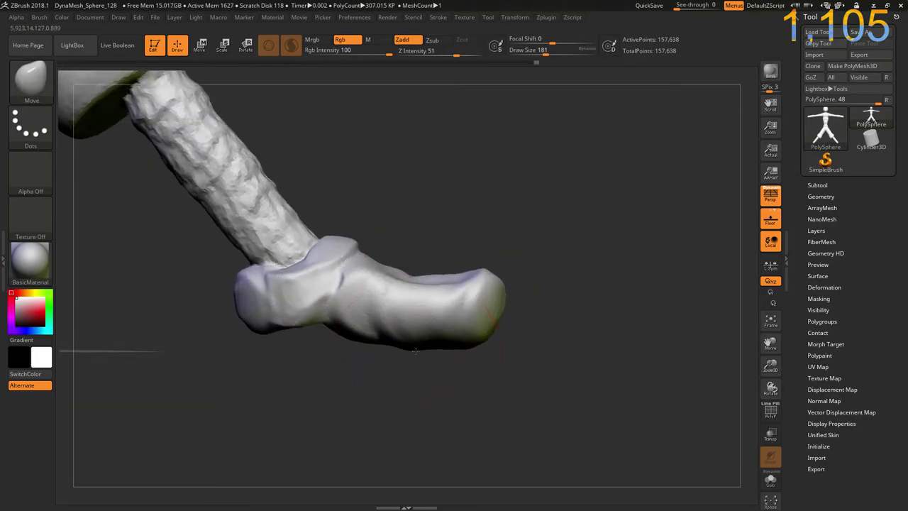
drag(433, 352, 390, 341)
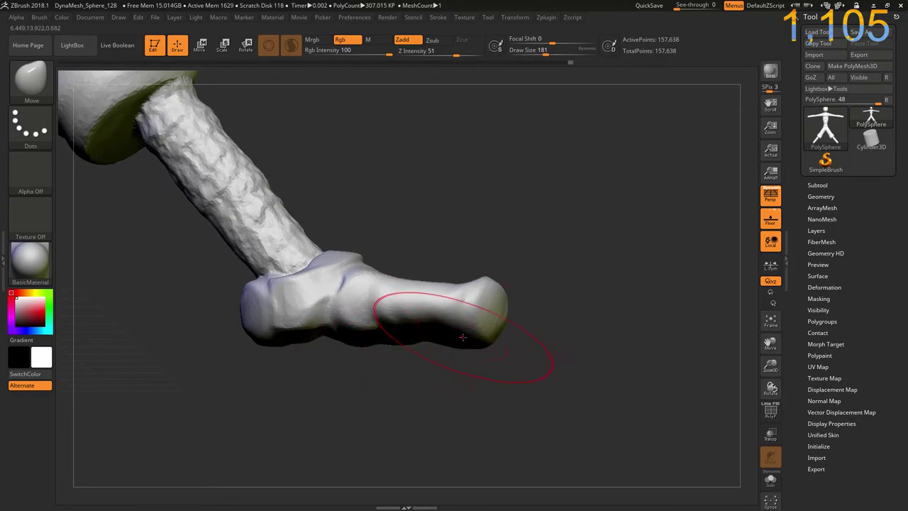
Rotate and zoom around both legs to inspect the finished boot-like feet
drag(449, 229, 454, 258)
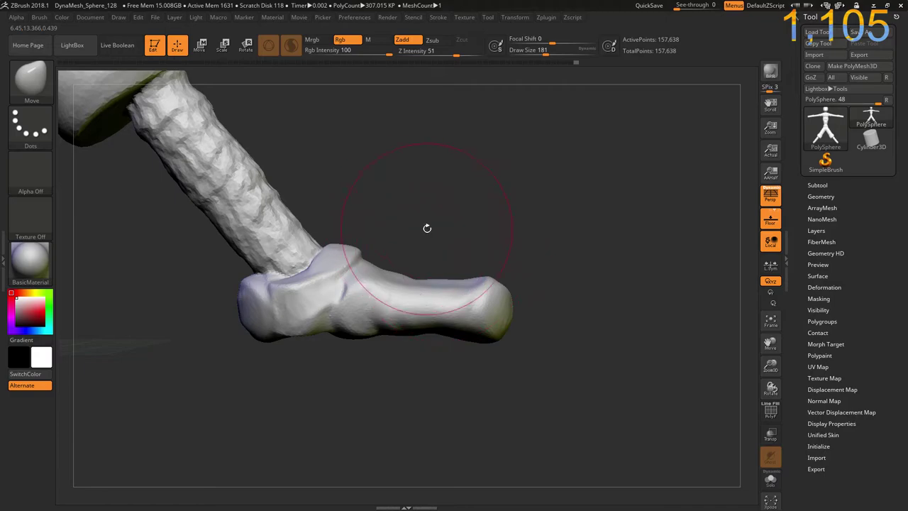
mouse_move(427, 227)
mouse_down()
mouse_move(470, 293)
mouse_move(464, 319)
mouse_move(546, 329)
mouse_move(518, 293)
mouse_up()
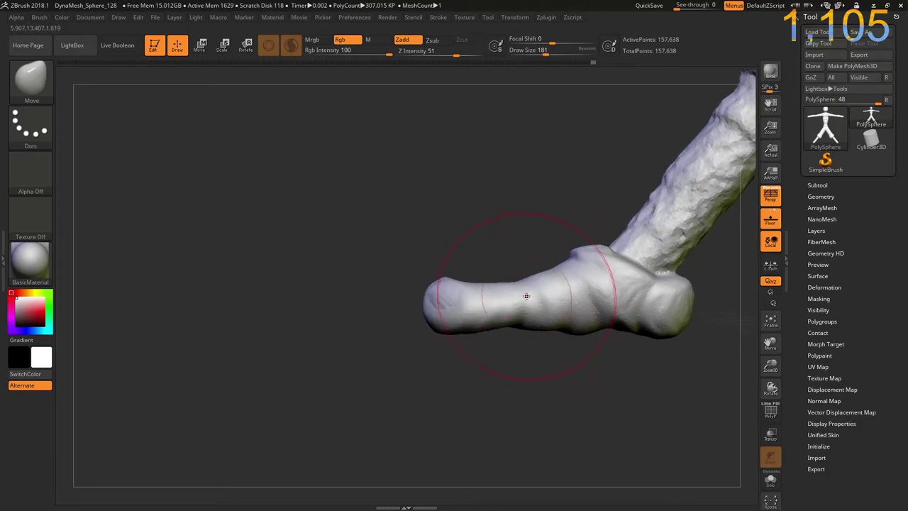
drag(477, 228, 431, 263)
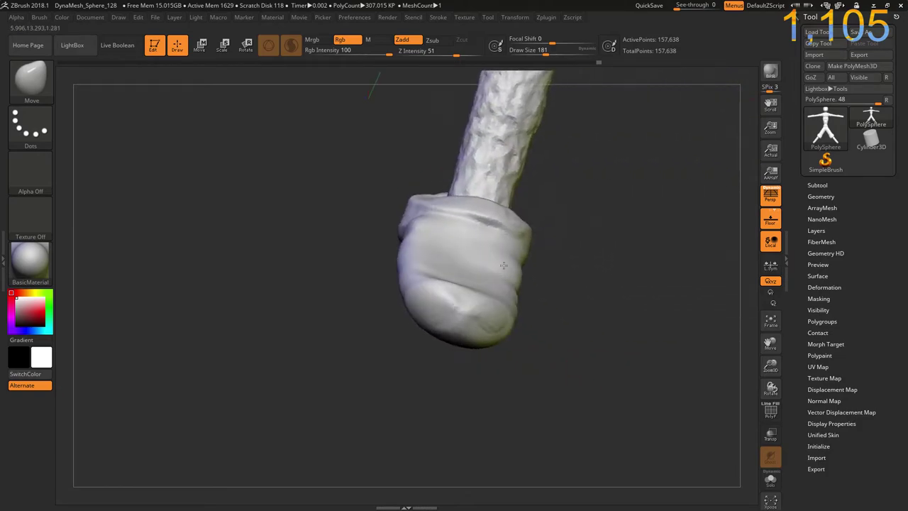
drag(347, 252, 381, 265)
drag(255, 279, 327, 278)
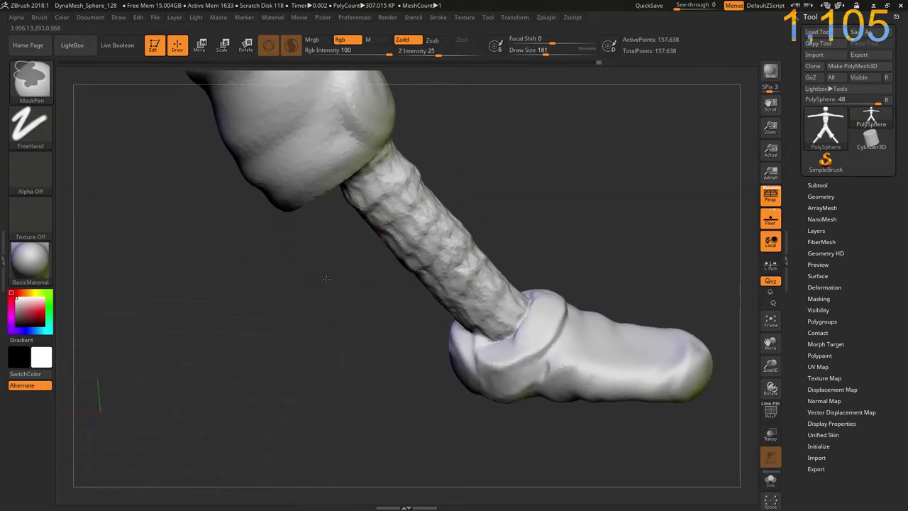
mouse_move(451, 434)
mouse_down()
mouse_move(391, 355)
mouse_move(389, 304)
mouse_move(529, 255)
mouse_move(503, 302)
mouse_move(449, 319)
mouse_up()
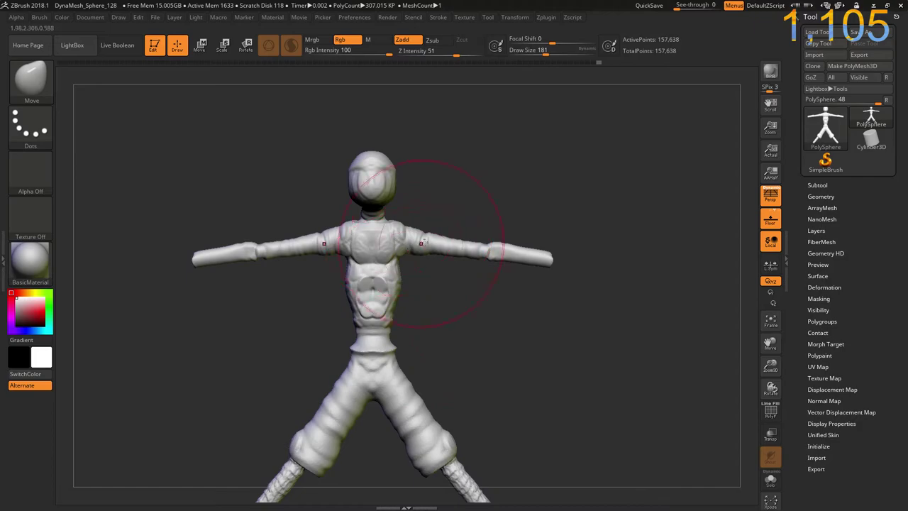
ctrl+right_drag(422, 241, 551, 294)
ctrl+right_drag(527, 239, 522, 270)
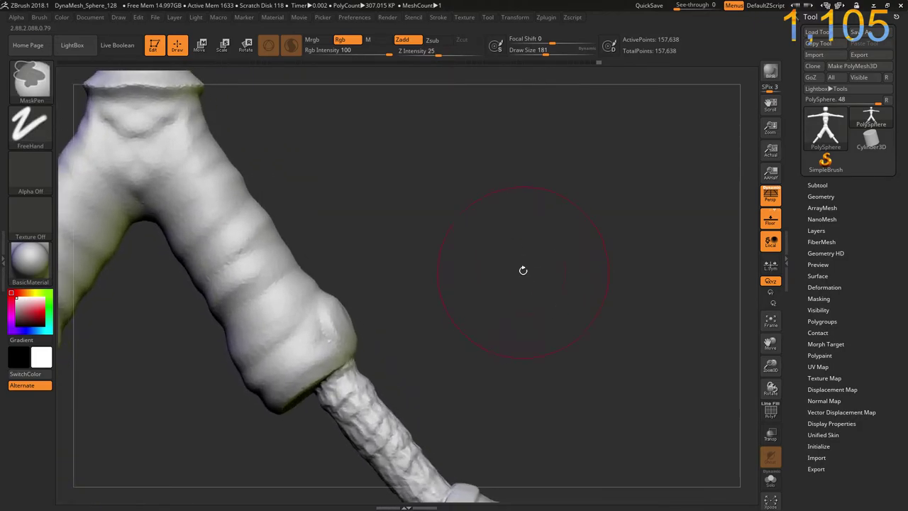
mouse_move(504, 313)
alt+mouse_down()
mouse_move(484, 299)
mouse_move(442, 462)
mouse_move(373, 487)
mouse_move(396, 390)
alt+mouse_up()
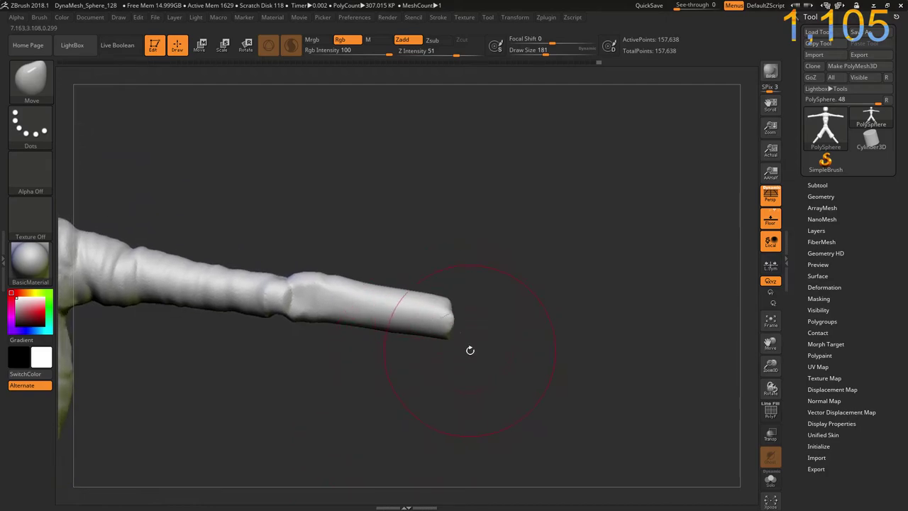
drag(469, 350, 454, 348)
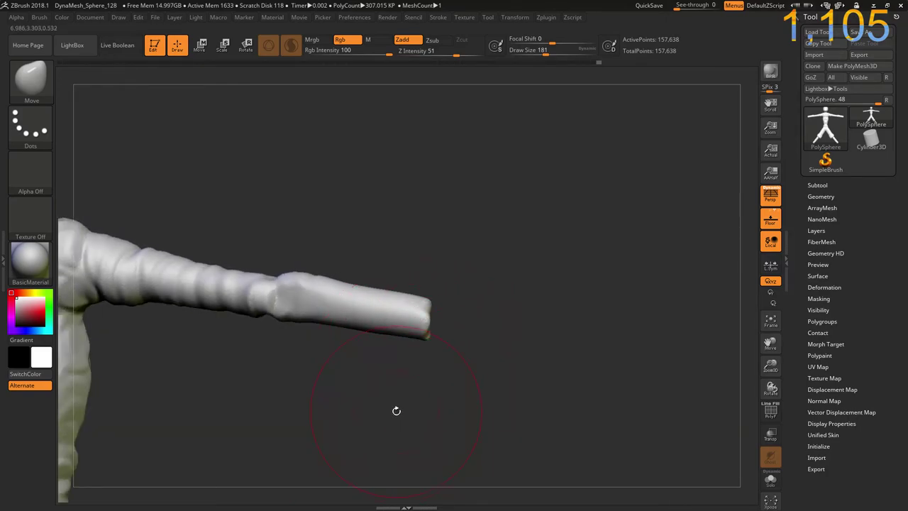
key(b)
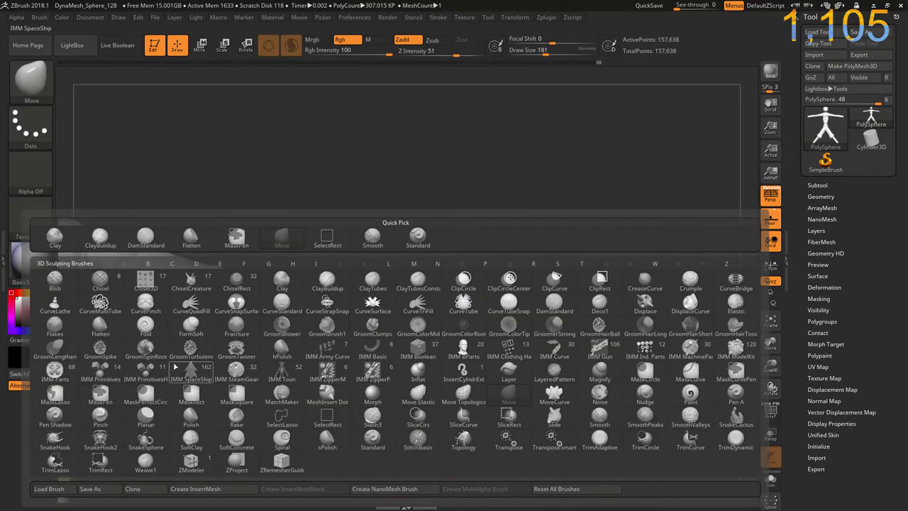
Insert an IMM Toon Bare Foot mesh at the arm's end as a hand, mirrored by symmetry
click(276, 367)
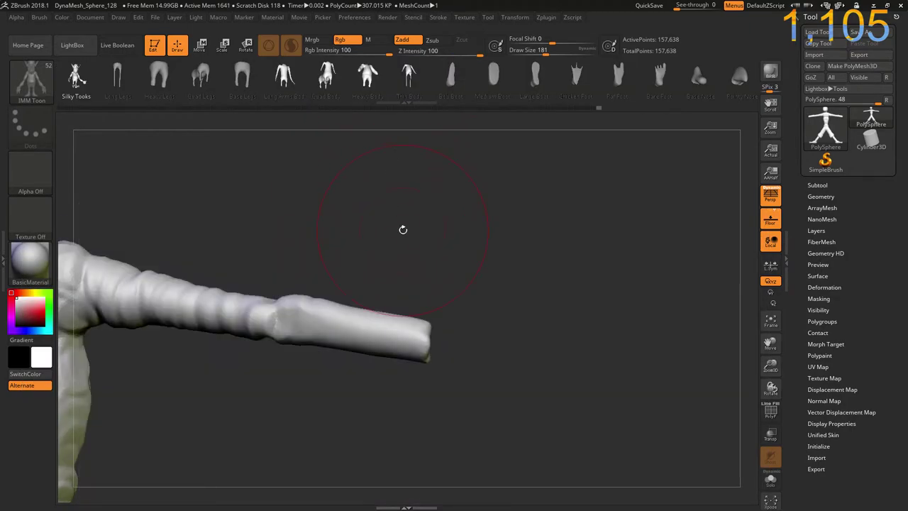
drag(551, 91, 385, 85)
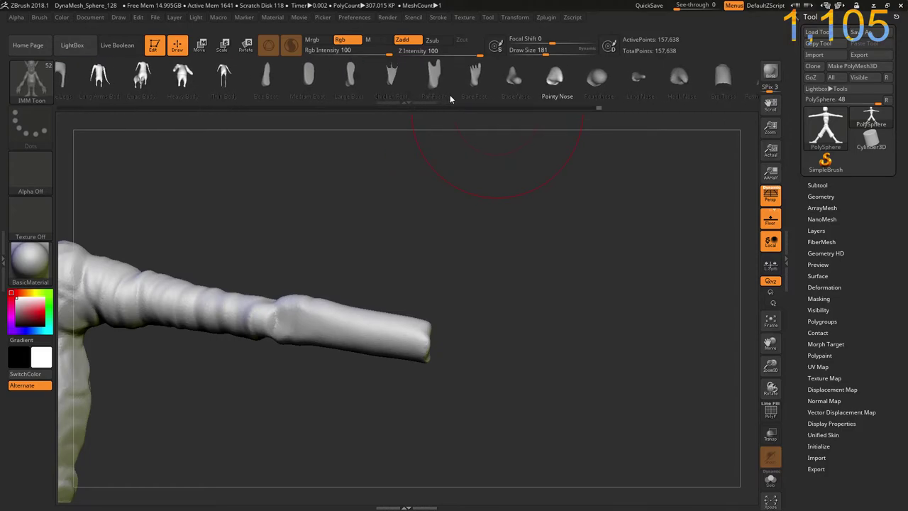
drag(471, 228, 306, 355)
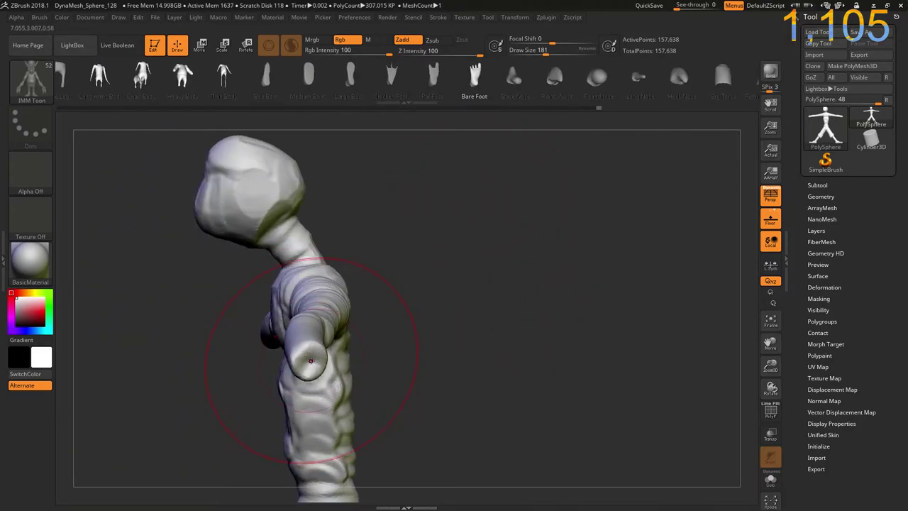
mouse_move(310, 360)
mouse_down()
mouse_move(381, 427)
mouse_move(527, 298)
mouse_move(624, 301)
mouse_move(581, 308)
mouse_up()
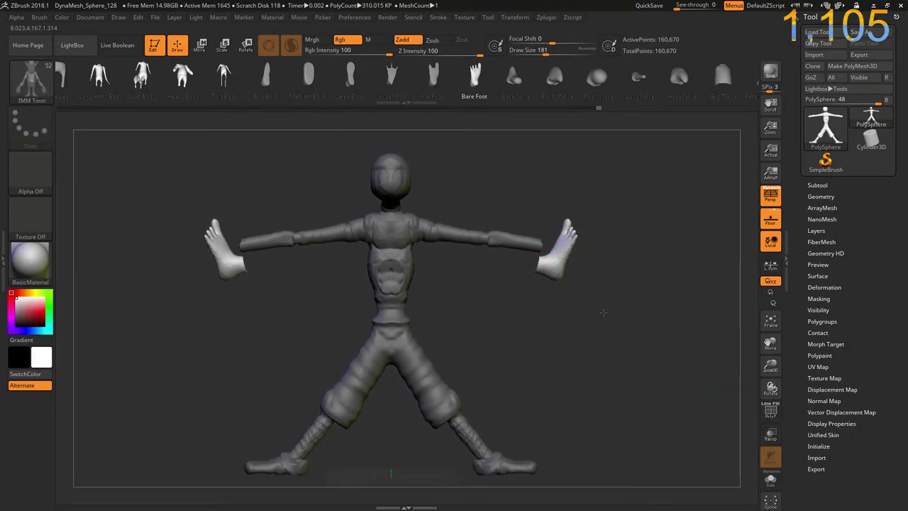
Move the foot-hand up into place on the wrist with the Transpose gizmo
key(w)
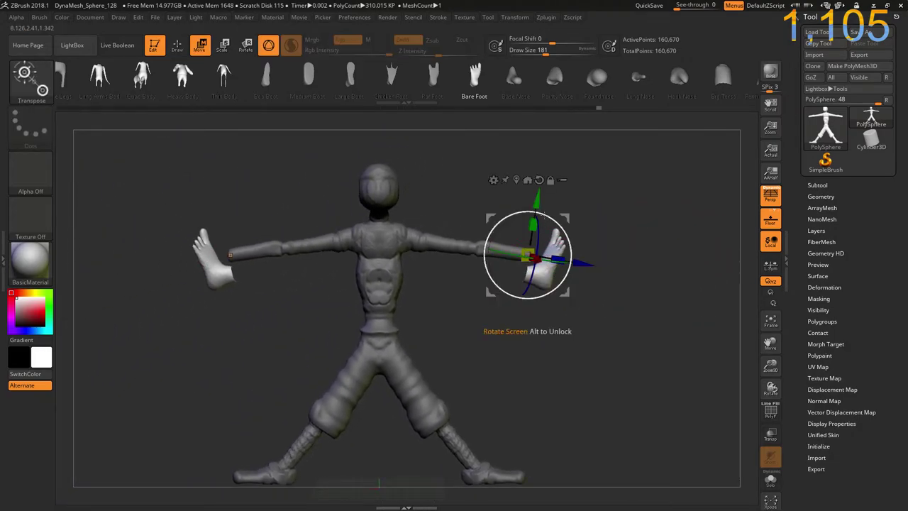
mouse_move(538, 203)
mouse_down()
mouse_move(545, 186)
mouse_move(539, 192)
mouse_up()
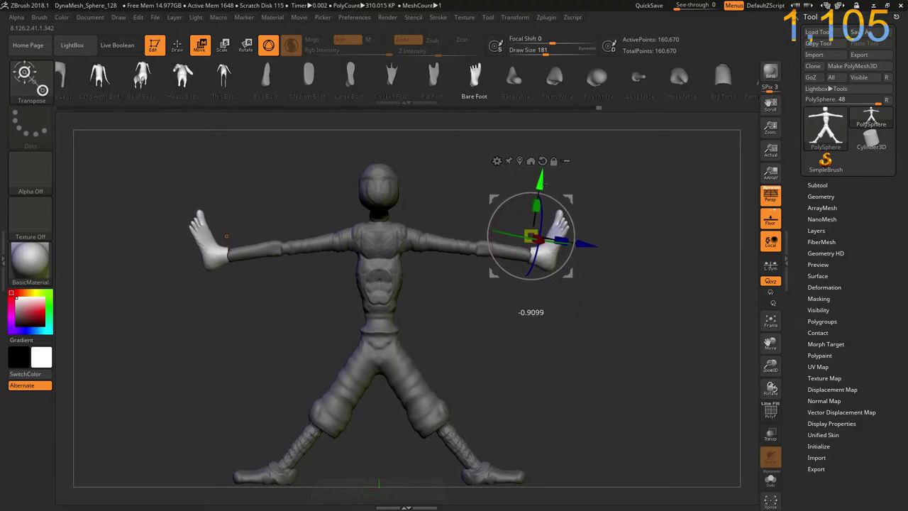
mouse_move(624, 298)
ctrl+right_down()
mouse_move(624, 263)
mouse_move(603, 234)
ctrl+right_up()
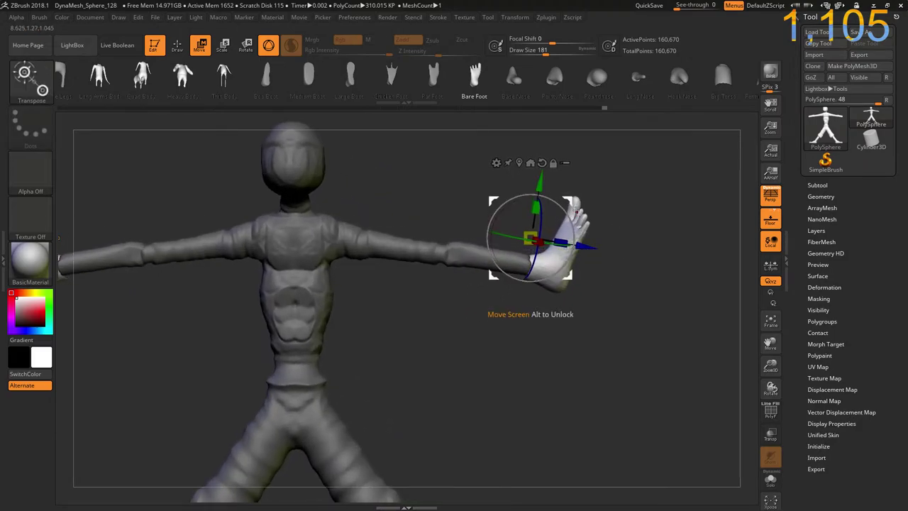
drag(570, 202, 567, 199)
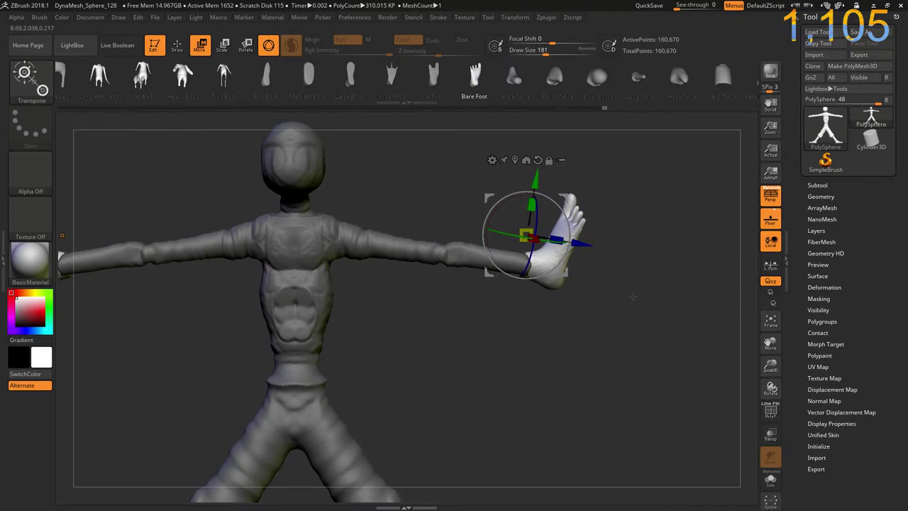
drag(633, 297, 546, 267)
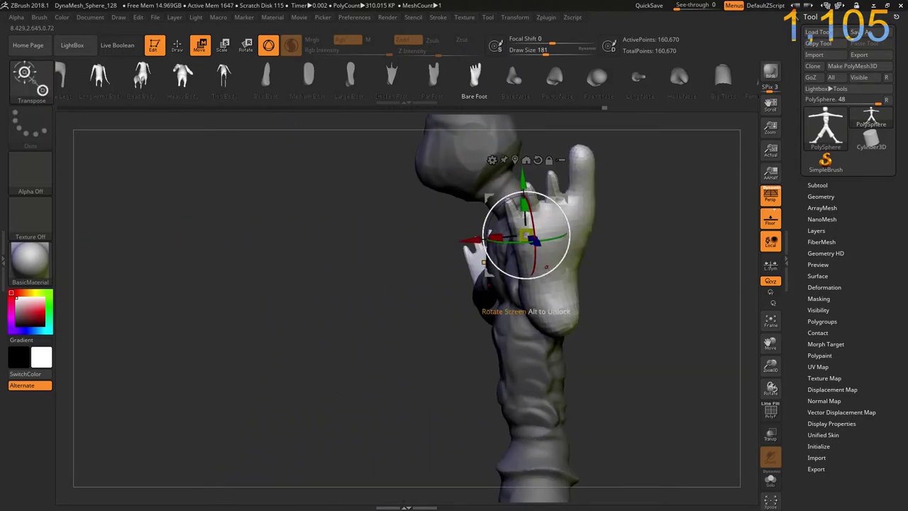
mouse_move(546, 266)
mouse_down()
mouse_move(338, 291)
mouse_move(447, 257)
mouse_move(456, 315)
mouse_up()
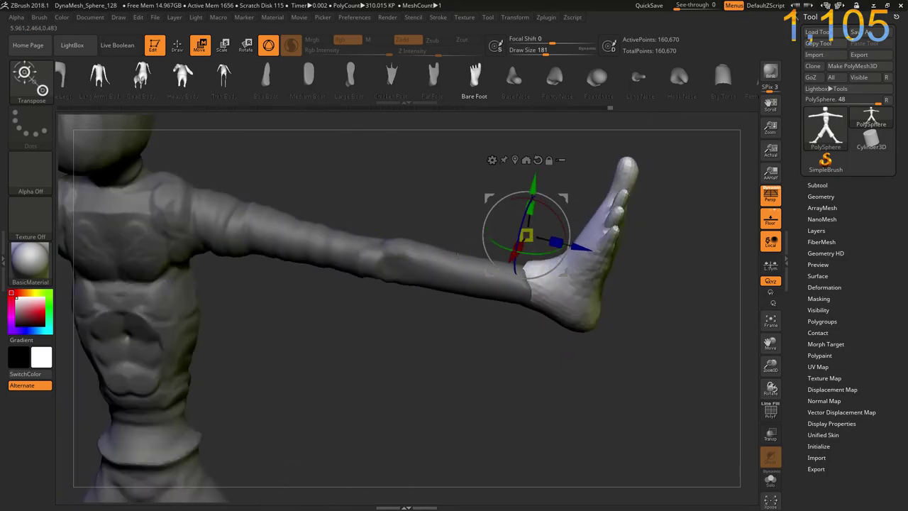
Rotate the foot-hand about 7 degrees, shrink it slightly, and show PolyFrame
mouse_move(534, 189)
mouse_down()
mouse_move(548, 261)
mouse_move(503, 258)
mouse_up()
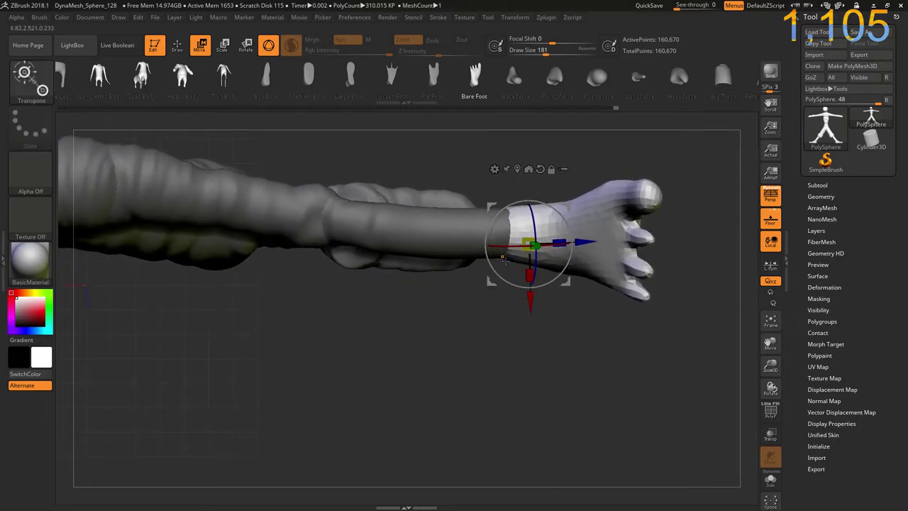
ctrl+right_drag(502, 259, 523, 240)
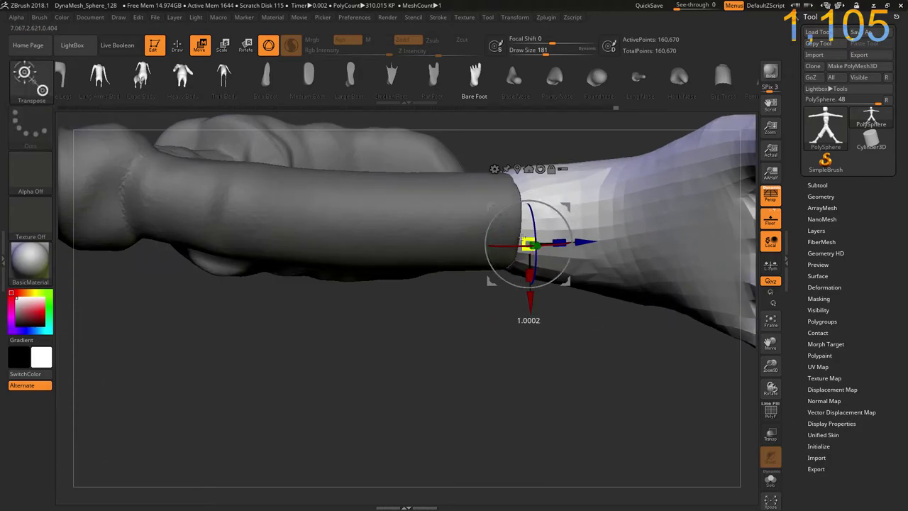
mouse_move(529, 244)
mouse_down()
mouse_move(533, 287)
mouse_move(405, 234)
mouse_move(428, 207)
mouse_up()
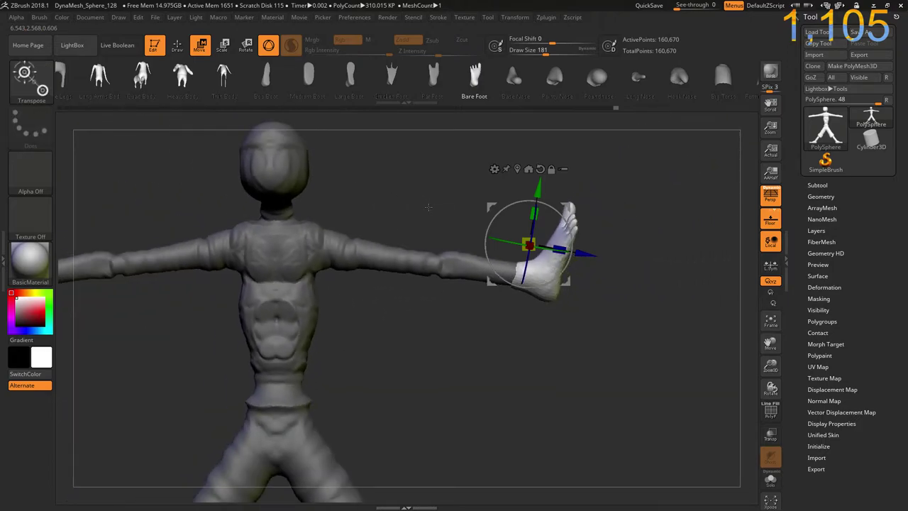
ctrl+right_drag(428, 206, 459, 218)
mouse_move(459, 218)
mouse_down()
mouse_move(449, 277)
mouse_move(473, 319)
mouse_move(449, 291)
mouse_up()
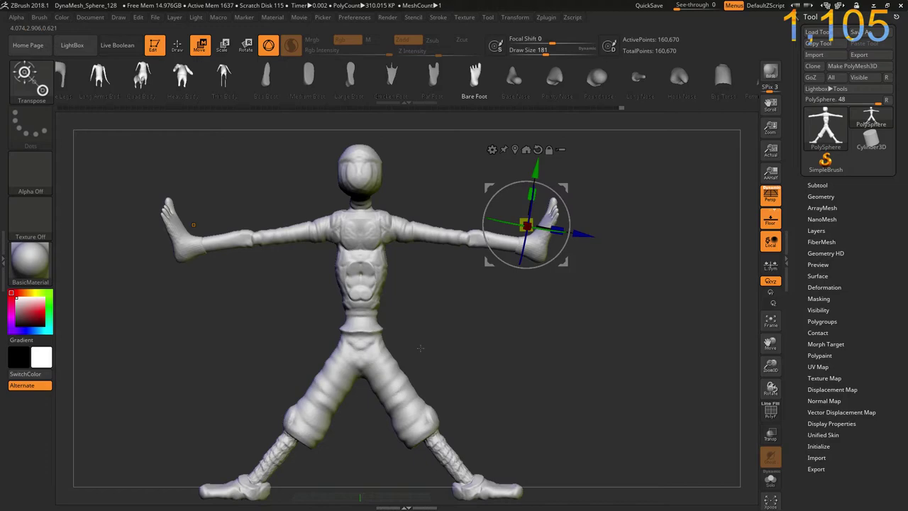
key(shift+f)
key(shift+f)
mouse_move(194, 224)
ctrl+right_down()
mouse_move(479, 348)
mouse_move(318, 322)
ctrl+right_up()
Try Base Nose and Long Nose meshes, undo back to the foot hands, and reselect the insert brush
key(b)
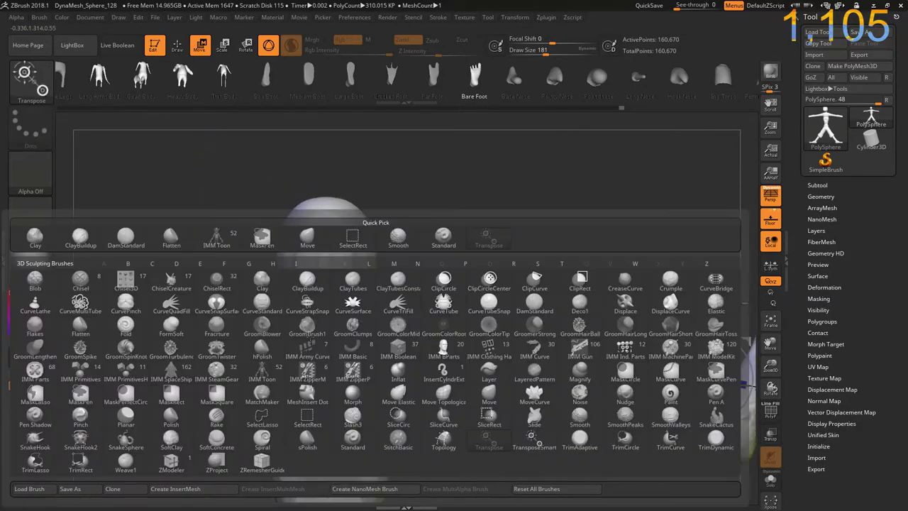
click(341, 90)
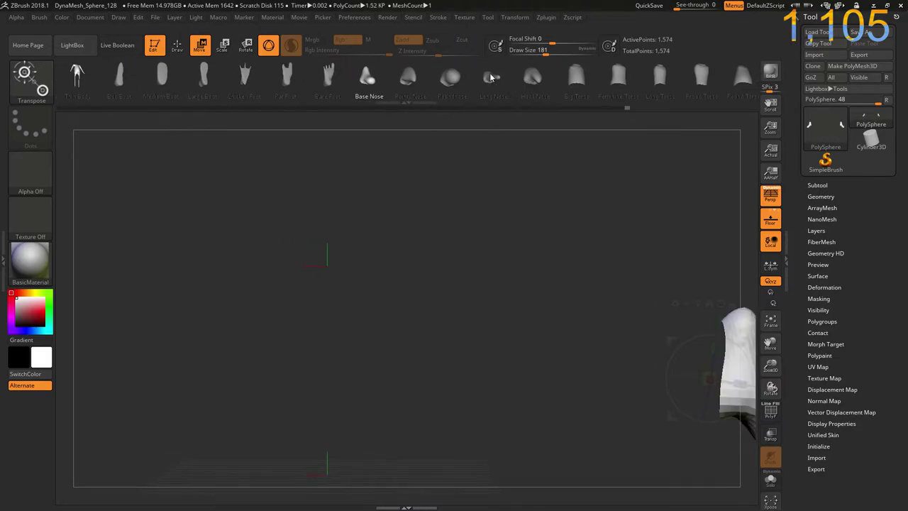
click(490, 77)
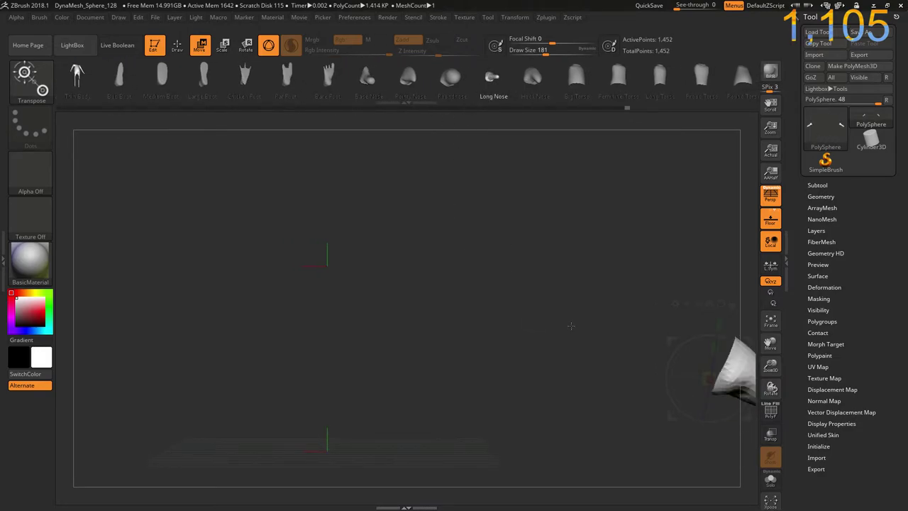
drag(571, 326, 478, 254)
key(ctrl+z)
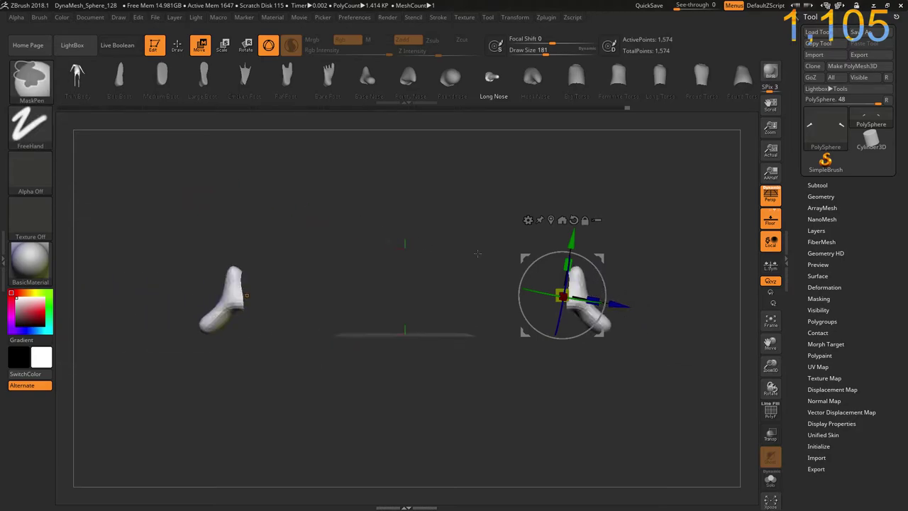
ctrl+shift+click(477, 253)
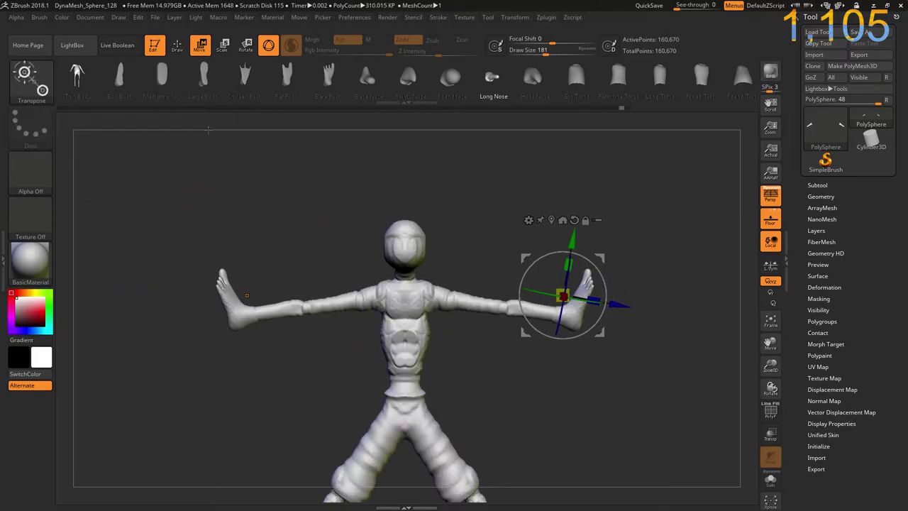
click(179, 51)
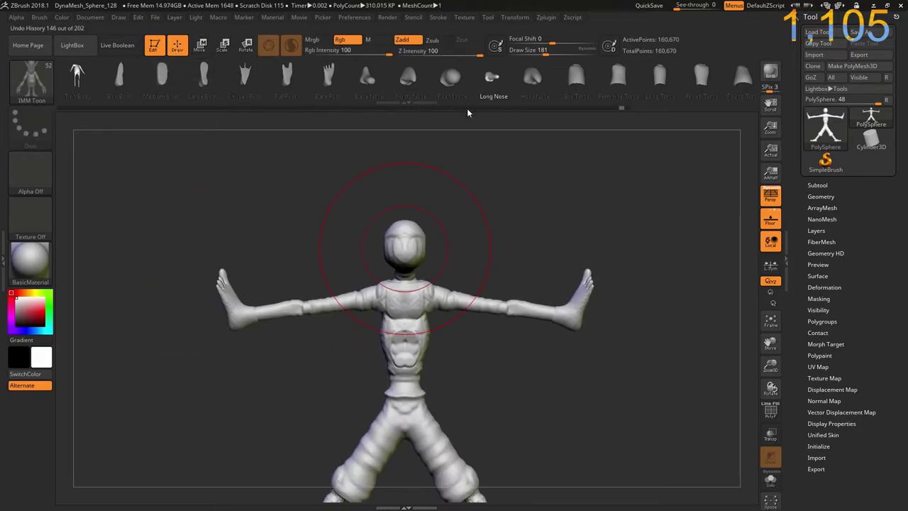
Insert a nose on the face, move it down-left, and swap it to Pointy Nose
mouse_move(454, 257)
alt+right_down()
mouse_move(476, 379)
mouse_move(531, 239)
mouse_move(676, 354)
alt+right_up()
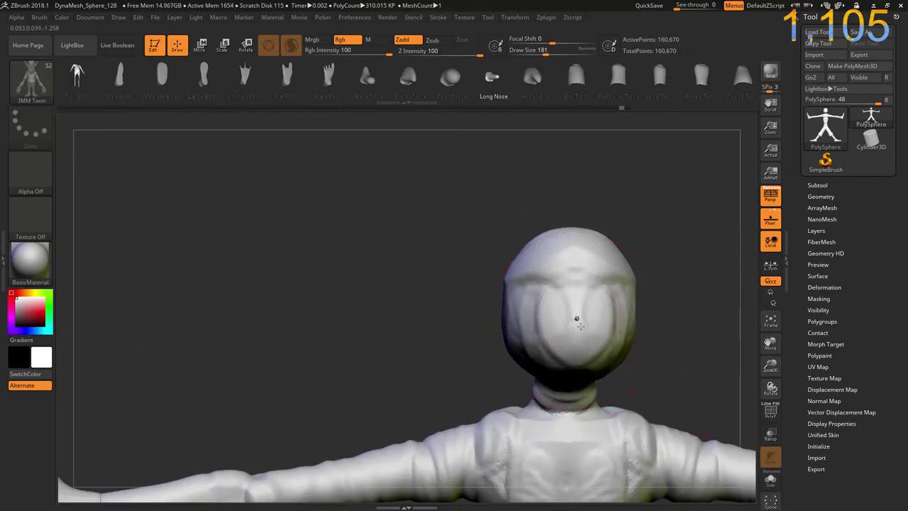
mouse_move(578, 317)
mouse_down()
mouse_move(460, 323)
mouse_move(386, 158)
mouse_up()
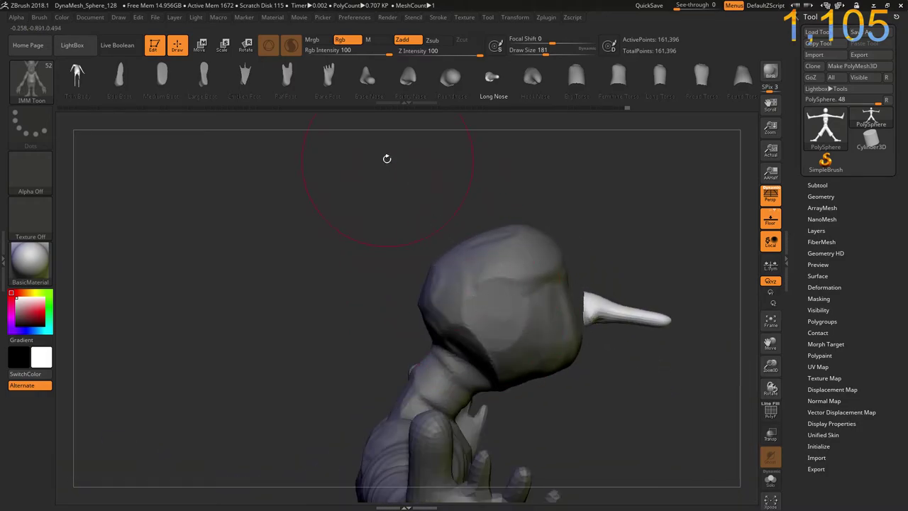
key(w)
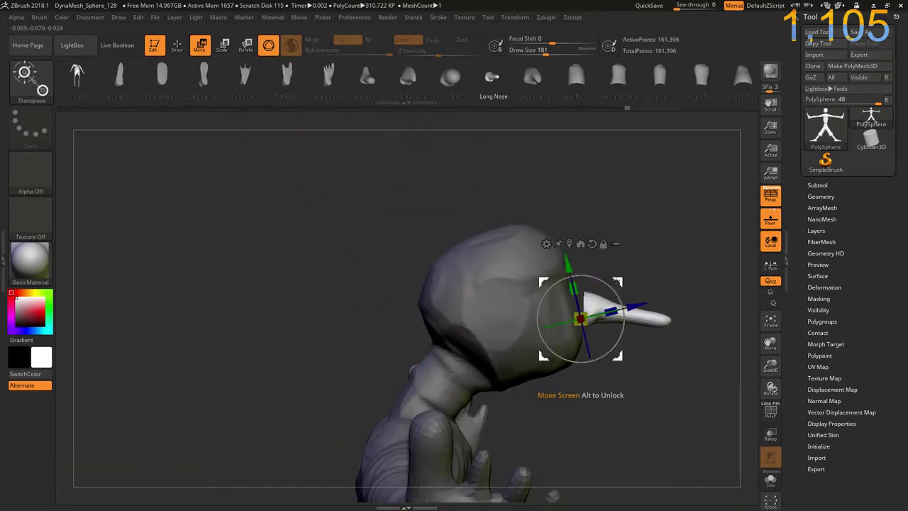
drag(577, 315, 567, 334)
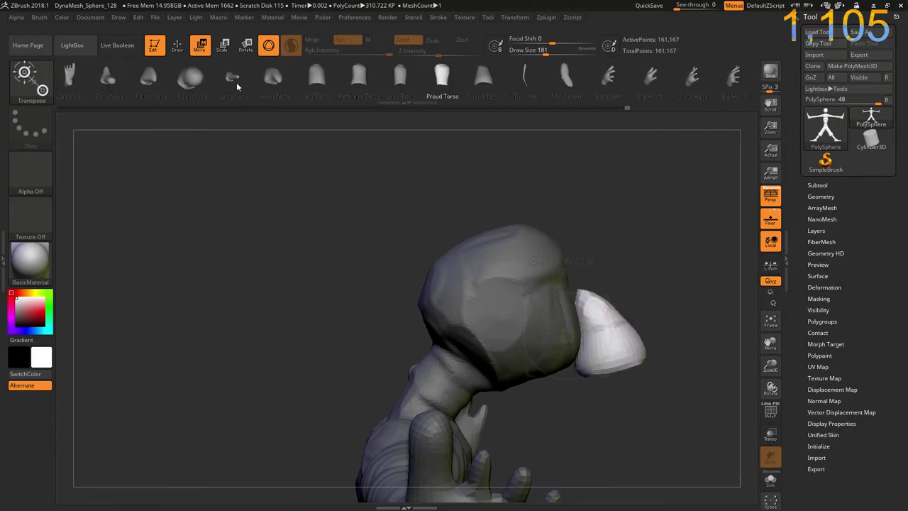
click(353, 76)
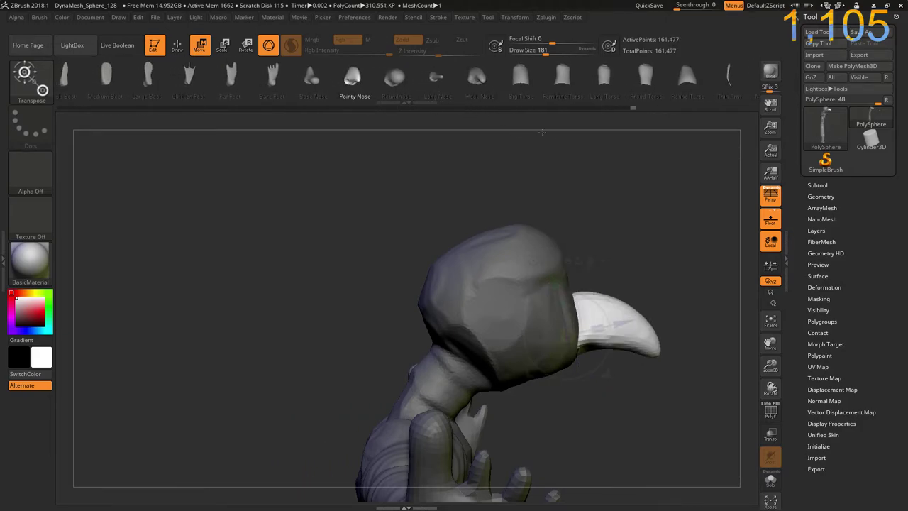
click(176, 47)
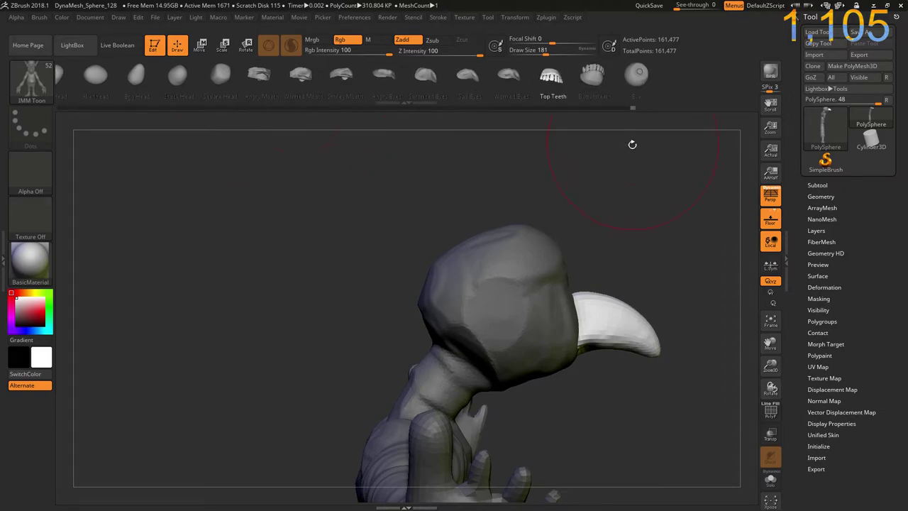
Unmask the head and deepen both eye-socket rims with a small Flatten brush
mouse_move(632, 144)
mouse_down()
mouse_move(573, 166)
mouse_move(466, 235)
mouse_up()
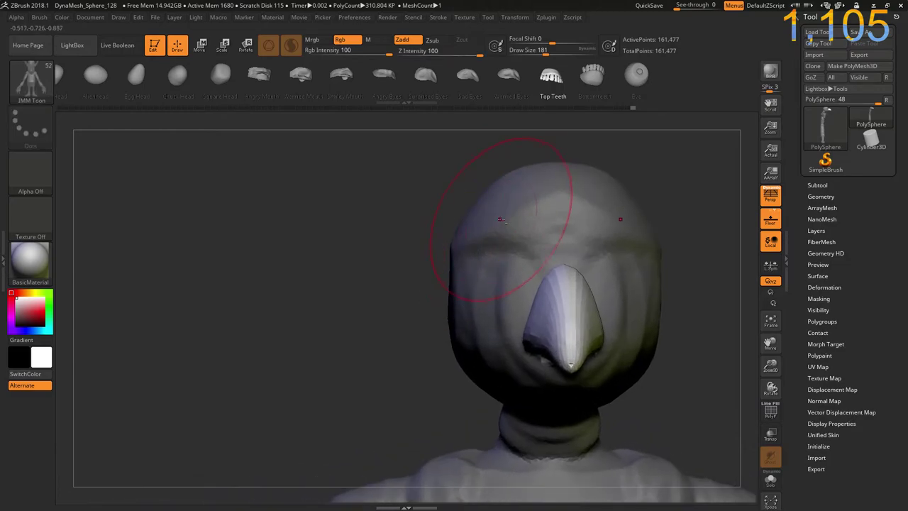
ctrl+drag(381, 195, 381, 259)
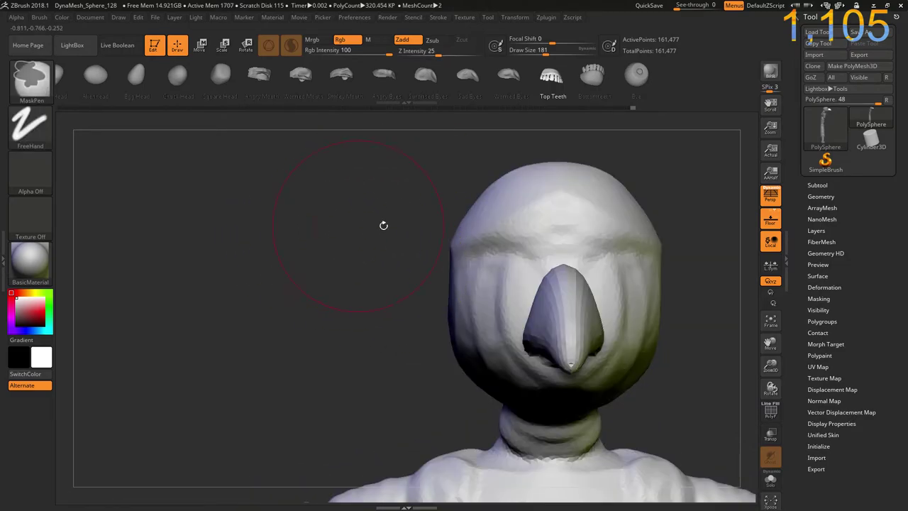
key(b)
key(f)
key(l)
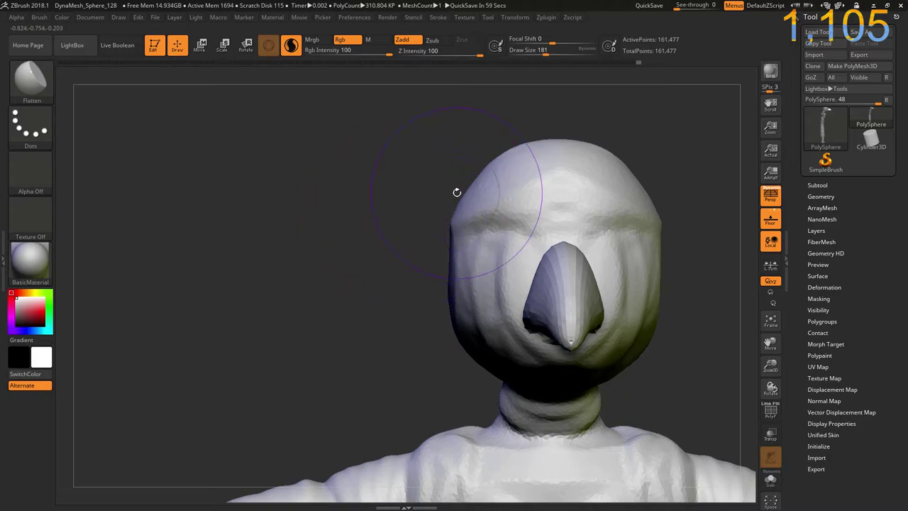
key(bracketleft)
key(bracketleft)
key(bracketleft)
key(bracketleft)
key(bracketleft)
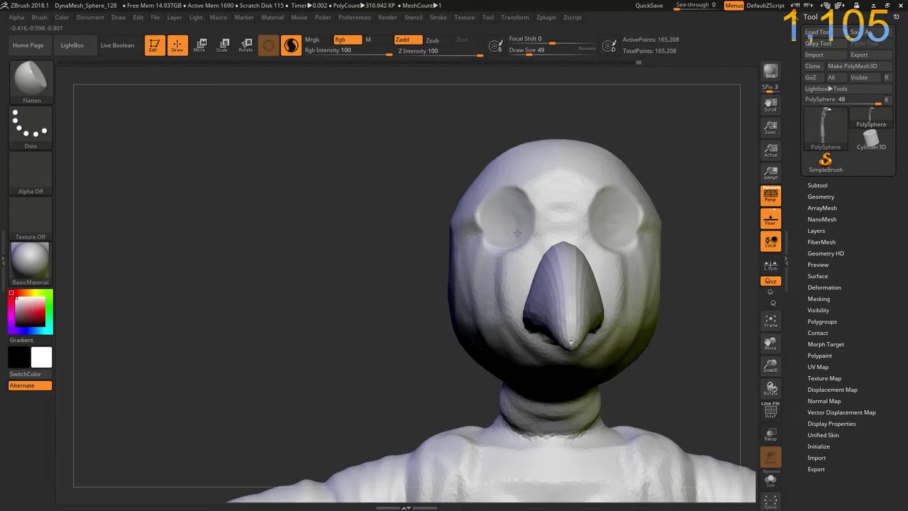
mouse_move(508, 206)
mouse_down()
mouse_move(522, 228)
mouse_move(493, 213)
mouse_up()
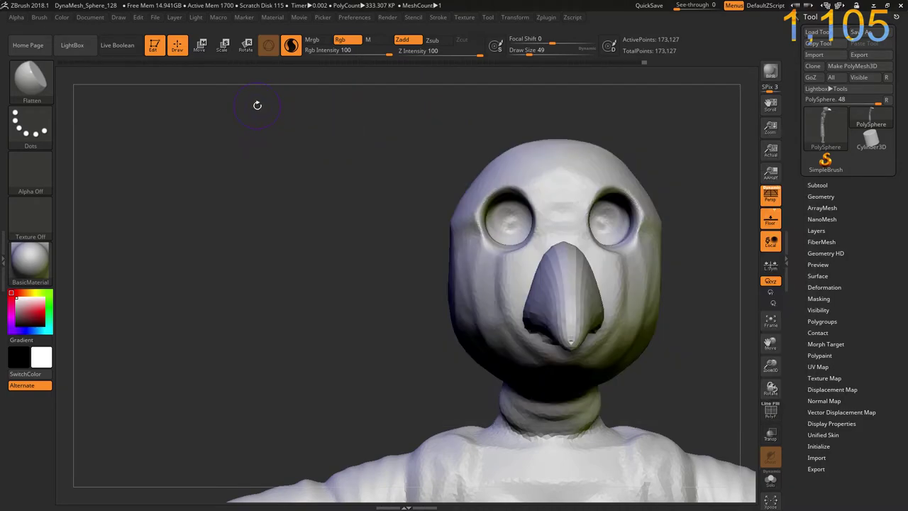
Insert IMM Toon Eye meshes into the sockets, then resize and nudge them into place
key(b)
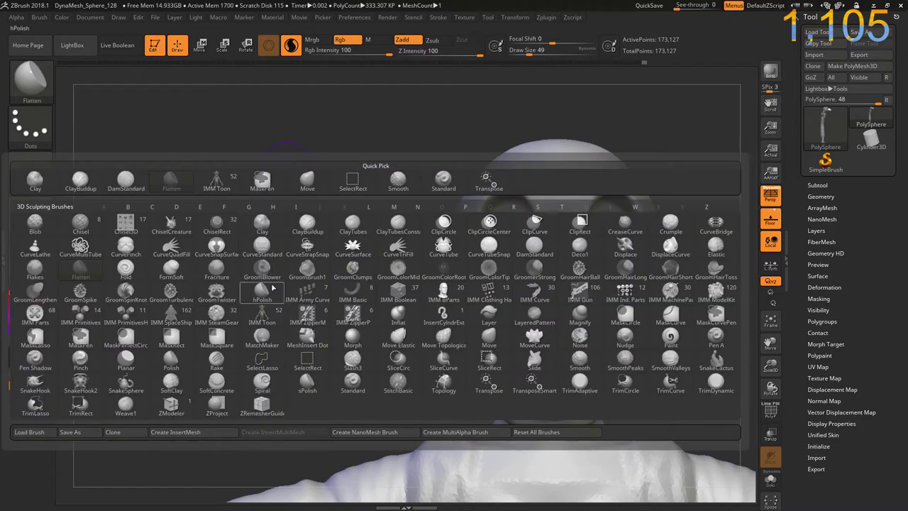
click(262, 316)
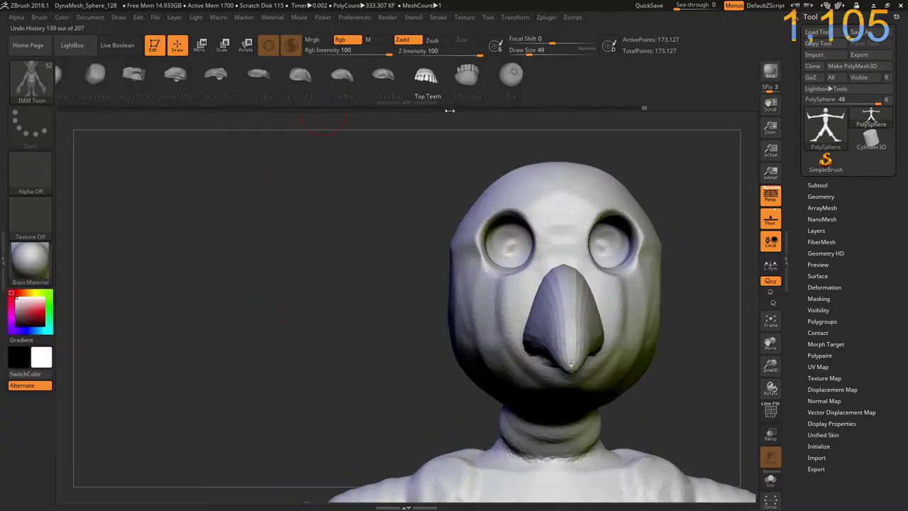
click(511, 73)
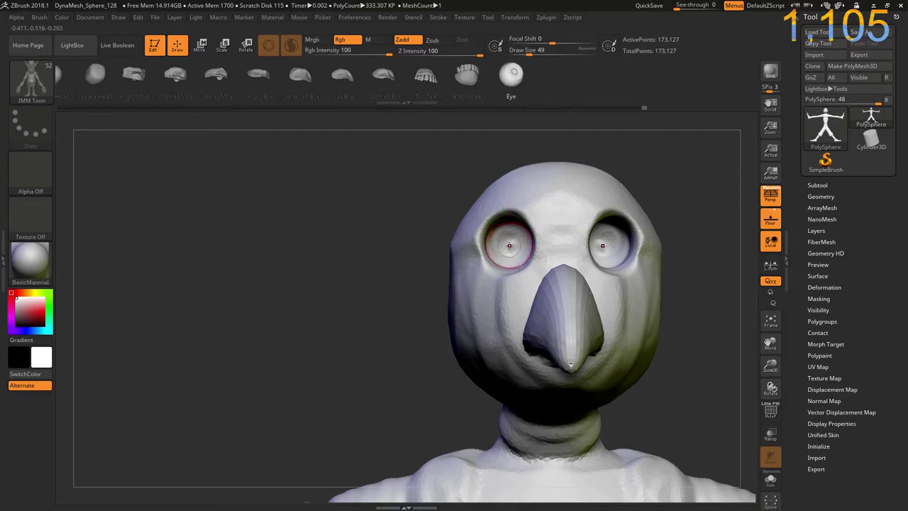
drag(508, 257, 499, 272)
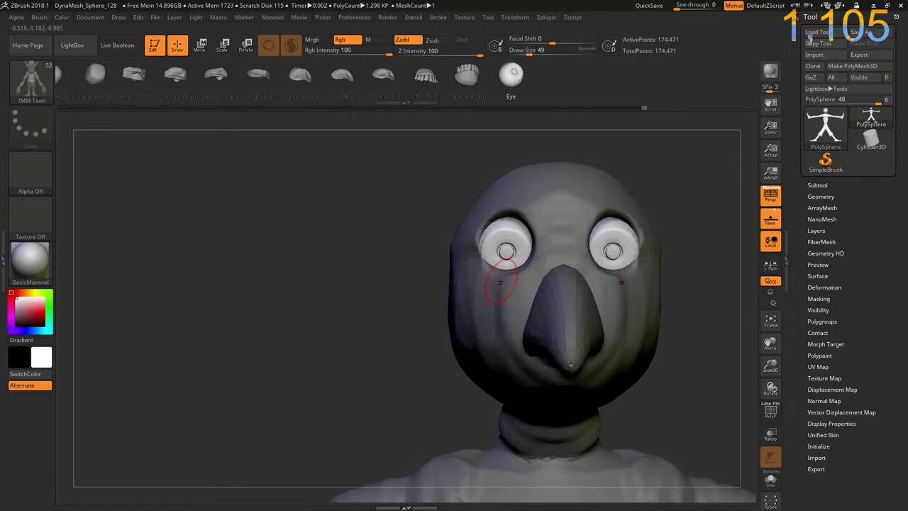
key(w)
drag(502, 215, 508, 222)
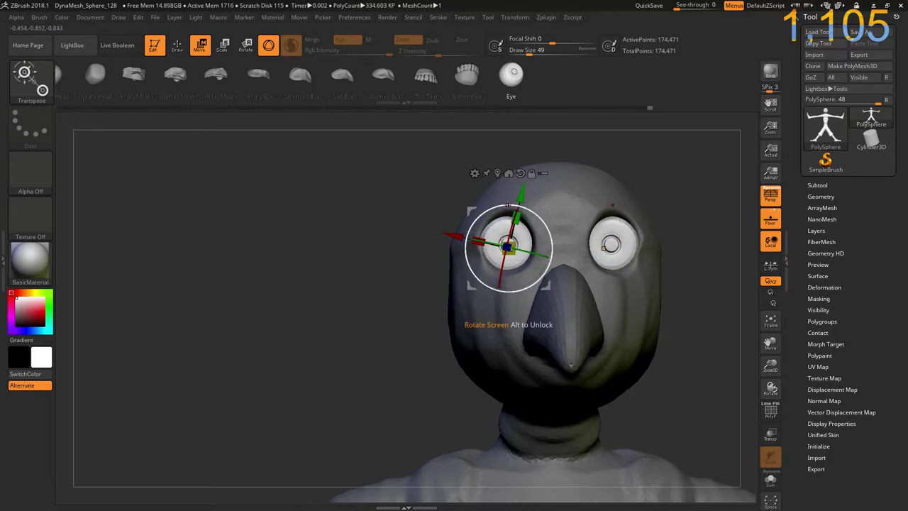
drag(472, 203, 472, 200)
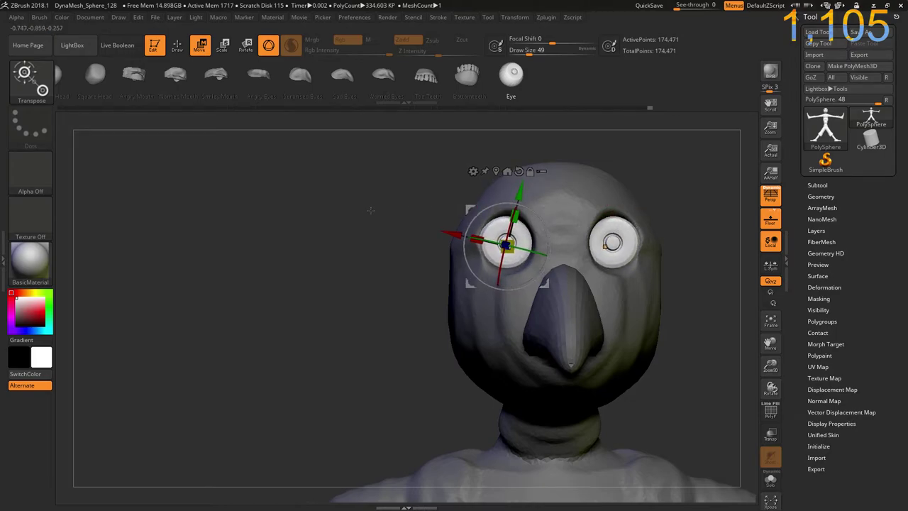
Orbit around the head and toggle PolyFrame to check the eye placement
drag(371, 210, 407, 231)
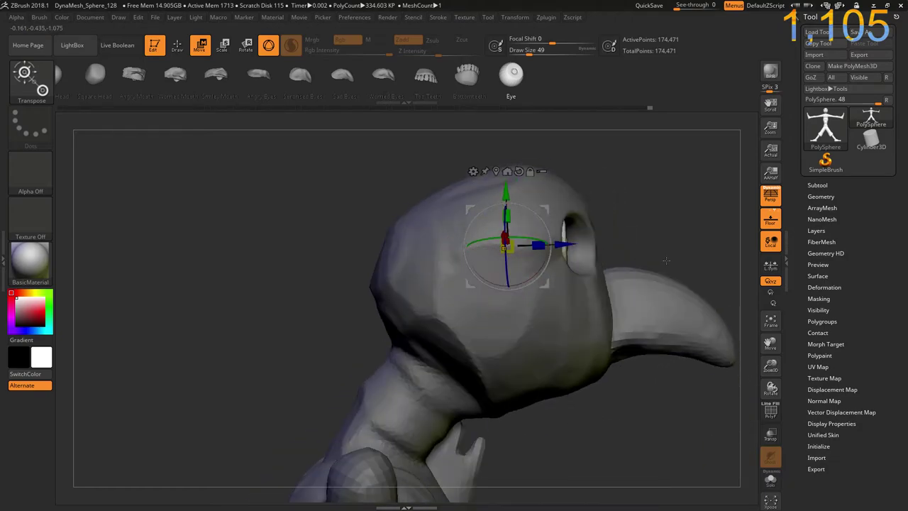
mouse_move(666, 260)
shift+mouse_down()
mouse_move(627, 242)
mouse_move(638, 269)
mouse_move(441, 176)
mouse_move(489, 168)
shift+mouse_up()
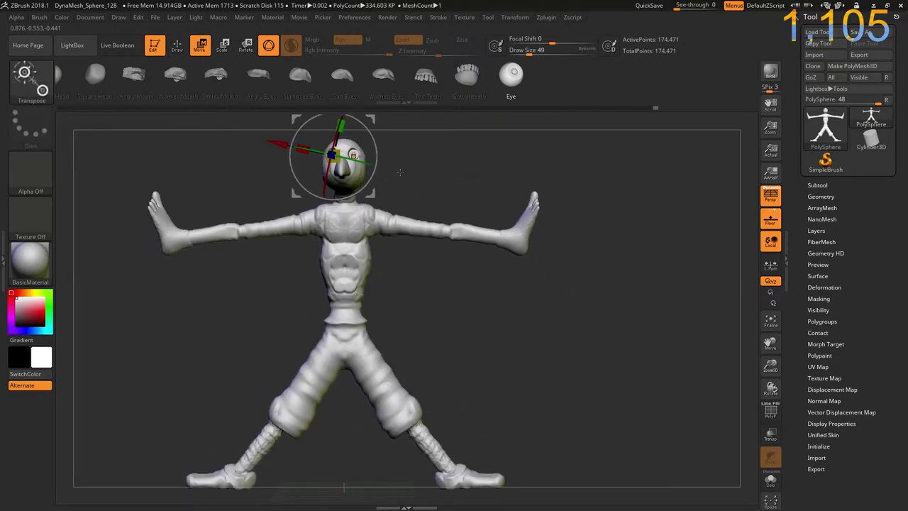
key(shift+f)
mouse_move(401, 172)
alt+mouse_down()
mouse_move(509, 175)
mouse_move(461, 317)
mouse_move(511, 327)
mouse_move(524, 235)
alt+mouse_up()
key(shift+f)
Box-mask the crotch, then lasso-mask both pant legs to cover the whole pants area
key(ctrl)
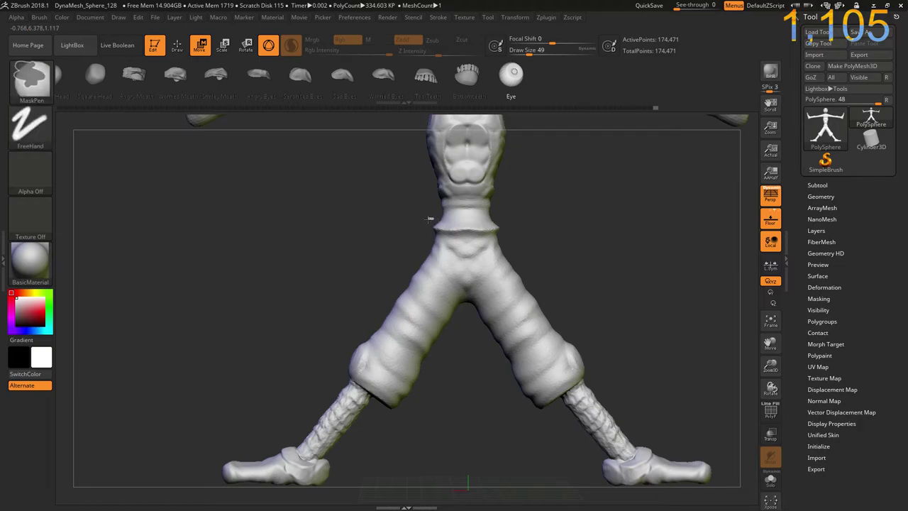
ctrl+drag(470, 223, 506, 269)
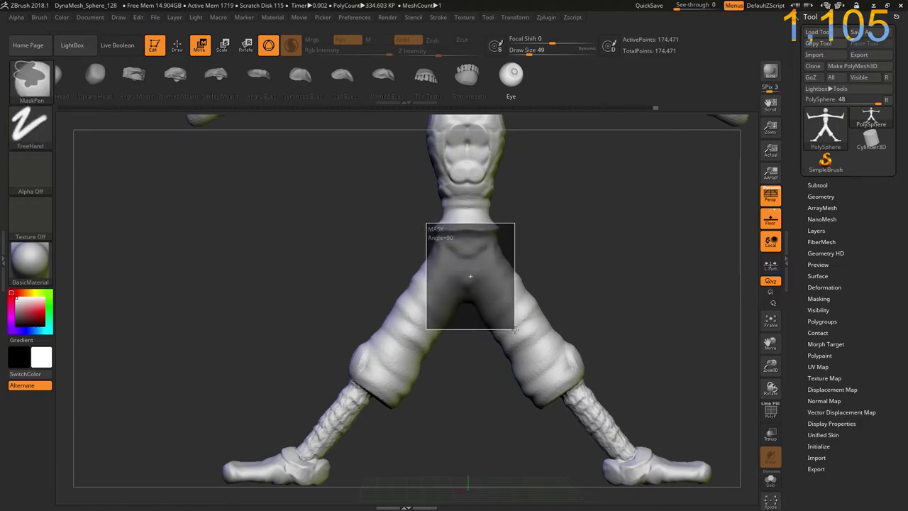
ctrl+drag(506, 269, 518, 333)
key(ctrl)
key(ctrl)
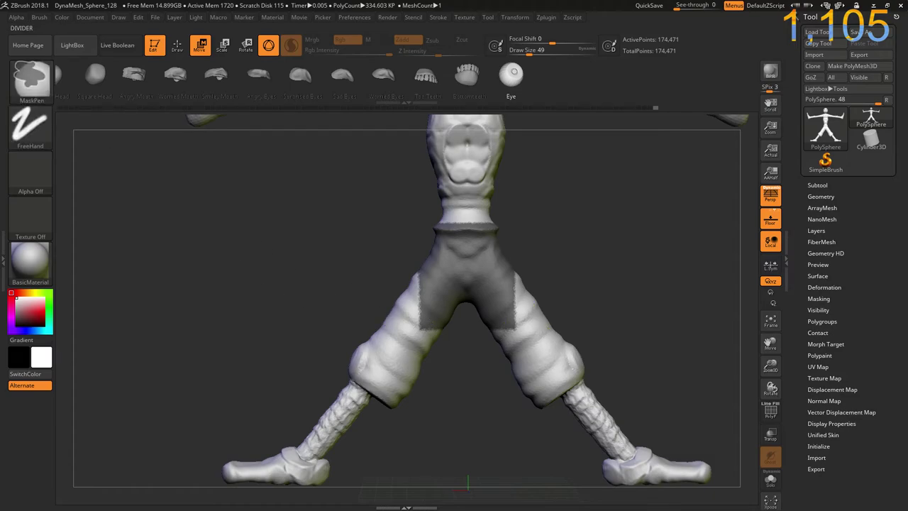
click(19, 115)
click(132, 139)
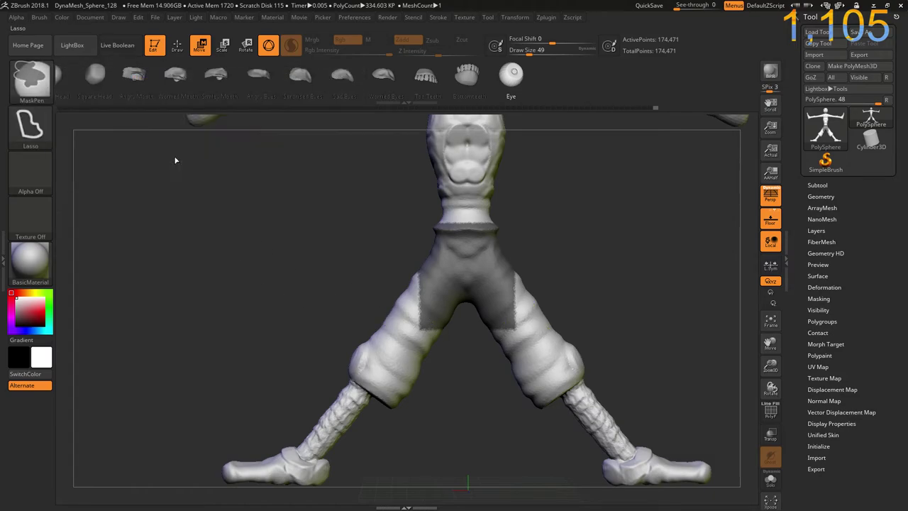
key(ctrl)
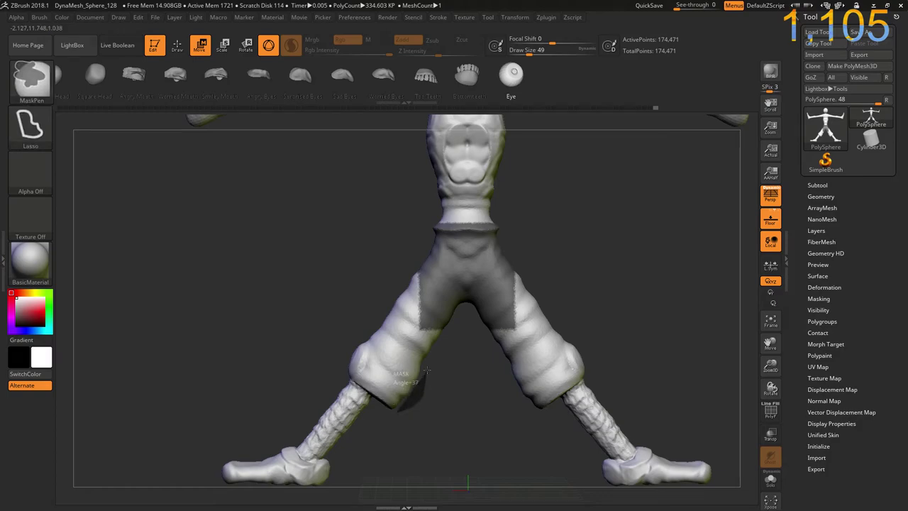
mouse_move(426, 370)
ctrl+mouse_down()
mouse_move(387, 322)
mouse_move(313, 334)
ctrl+mouse_up()
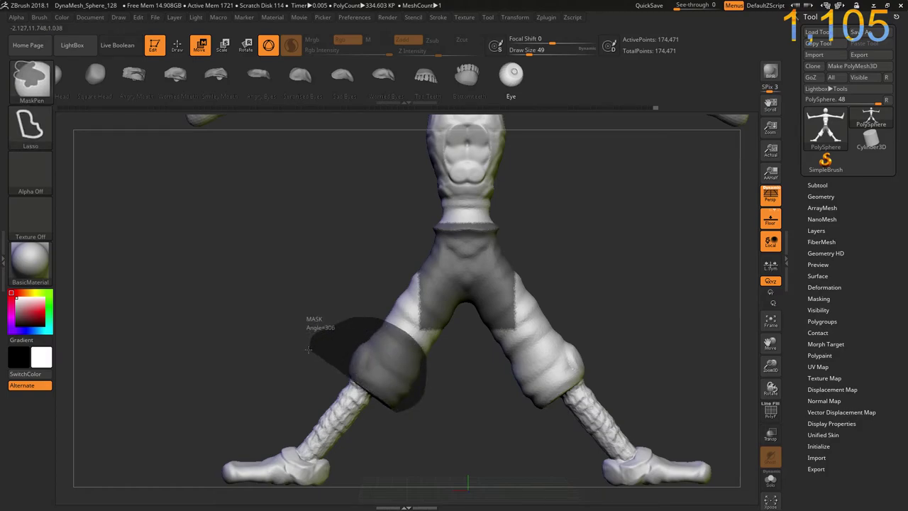
drag(308, 349, 308, 349)
ctrl+alt+drag(351, 325, 344, 266)
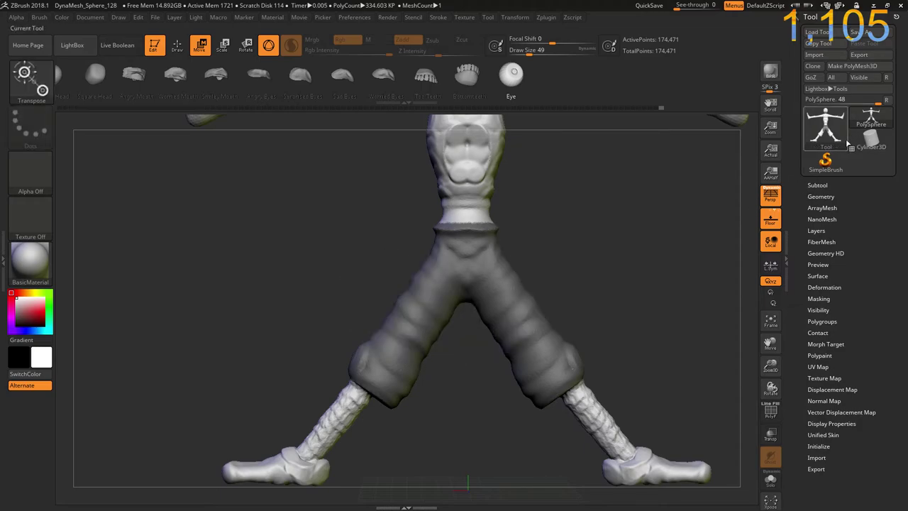
click(817, 185)
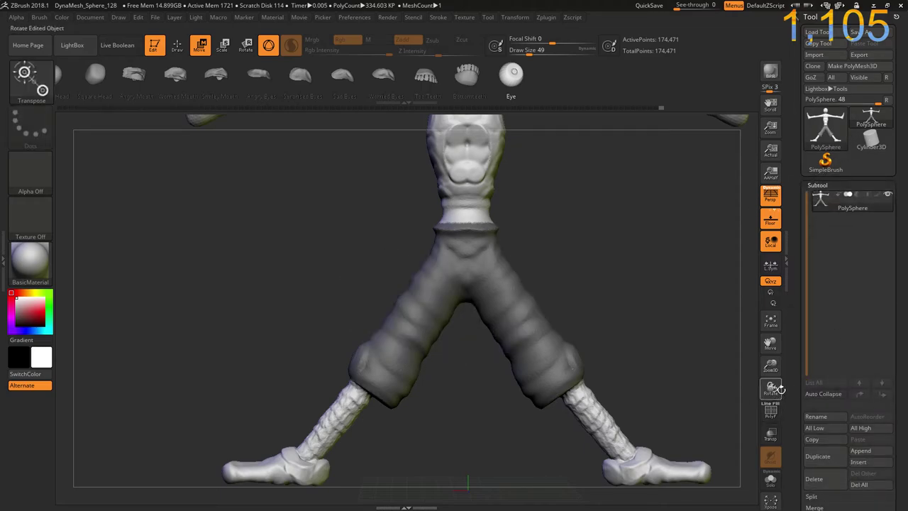
Extract the masked pants as a 0.02-thick shell subtool named Extract1
scroll(816, 376, down, 5)
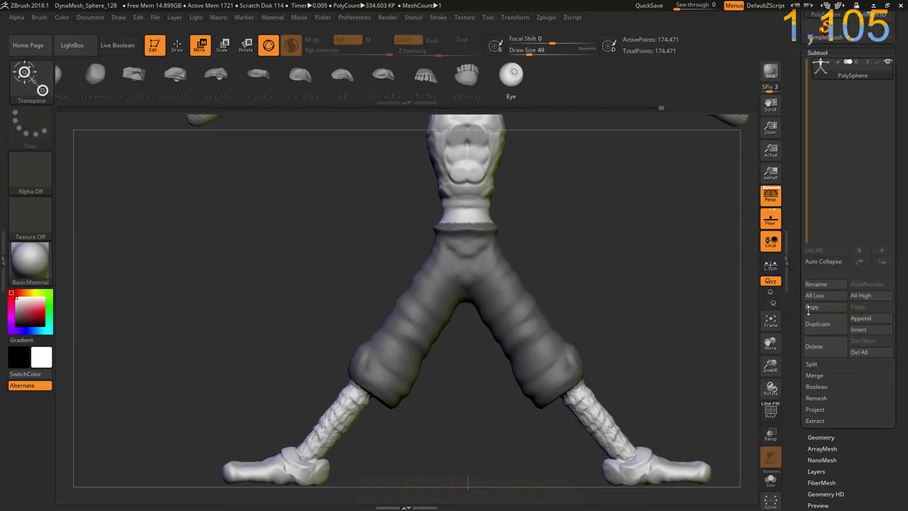
click(816, 418)
click(815, 436)
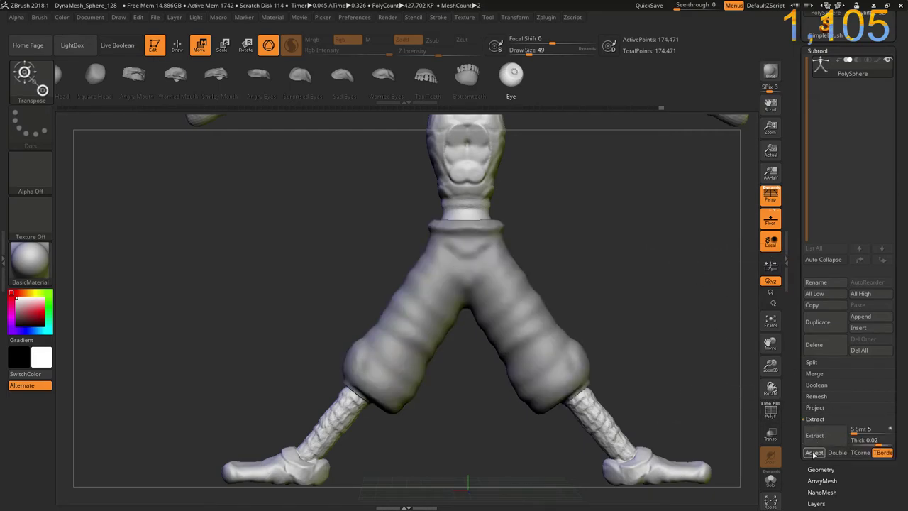
click(814, 453)
Reselect the PolySphere body subtool and begin lasso-masking near the feet
alt+drag(688, 403, 657, 374)
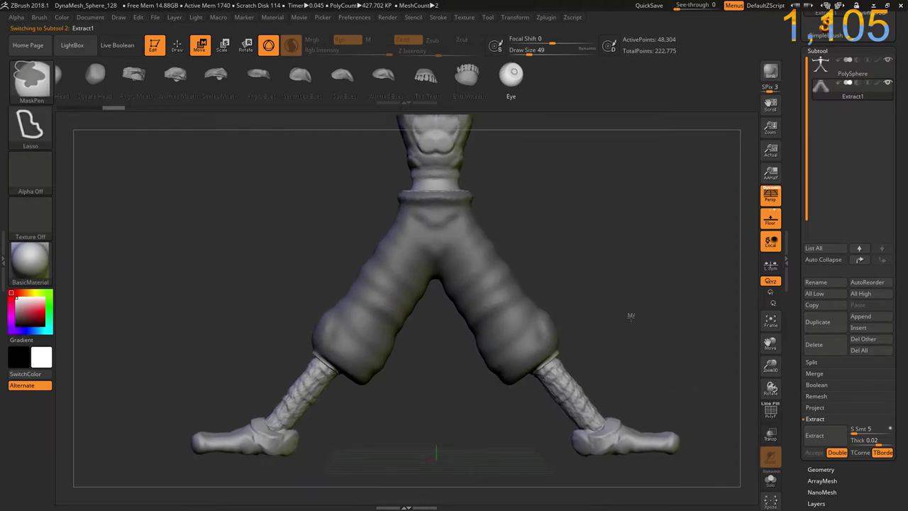
alt+click(578, 397)
mouse_move(608, 306)
ctrl+mouse_down()
mouse_move(694, 454)
mouse_move(581, 457)
ctrl+mouse_up()
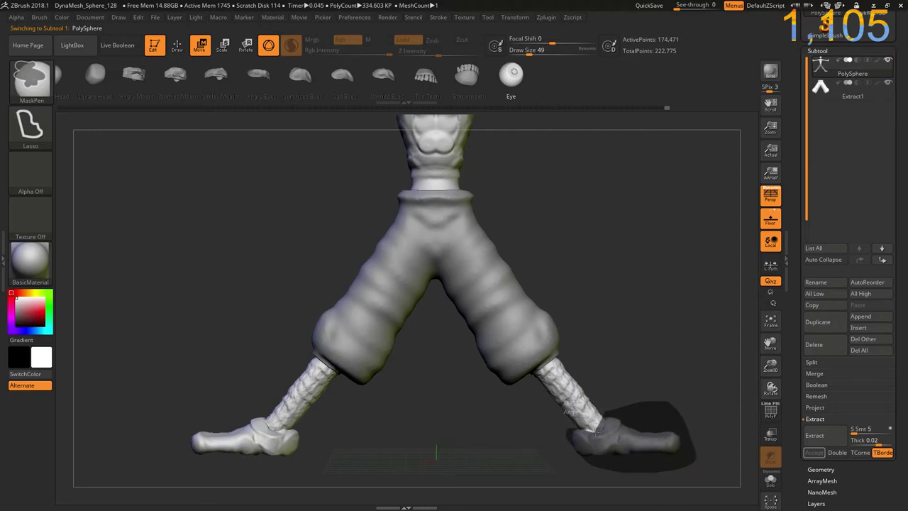
Lasso-mask both feet and extract them as the shoe shell subtool Extract2
mouse_move(612, 406)
ctrl+mouse_down()
mouse_move(625, 454)
mouse_move(579, 450)
ctrl+mouse_up()
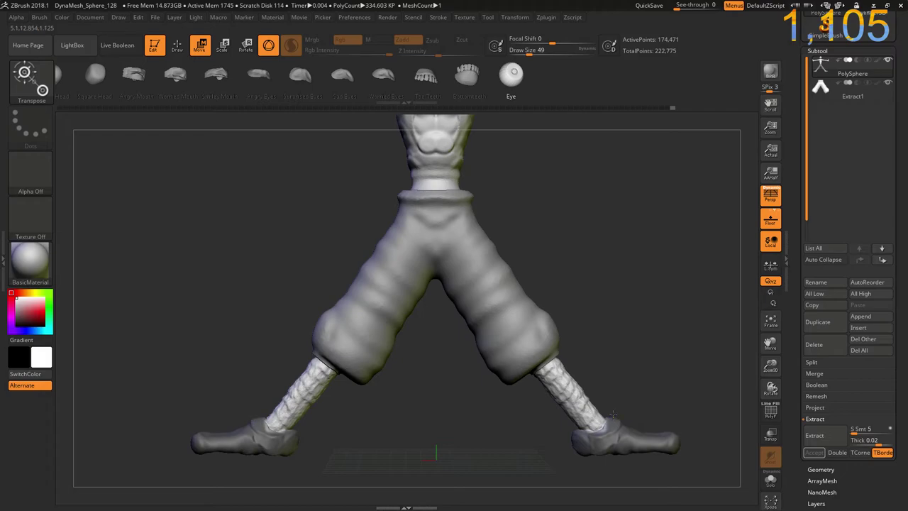
mouse_move(612, 414)
ctrl+mouse_down()
mouse_move(590, 468)
mouse_move(590, 448)
ctrl+mouse_up()
ctrl+drag(610, 411, 591, 440)
click(814, 436)
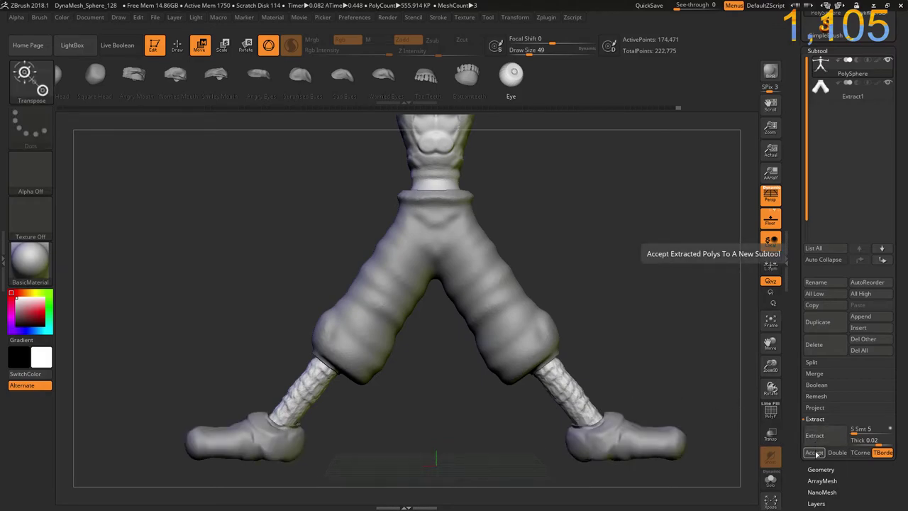
click(814, 453)
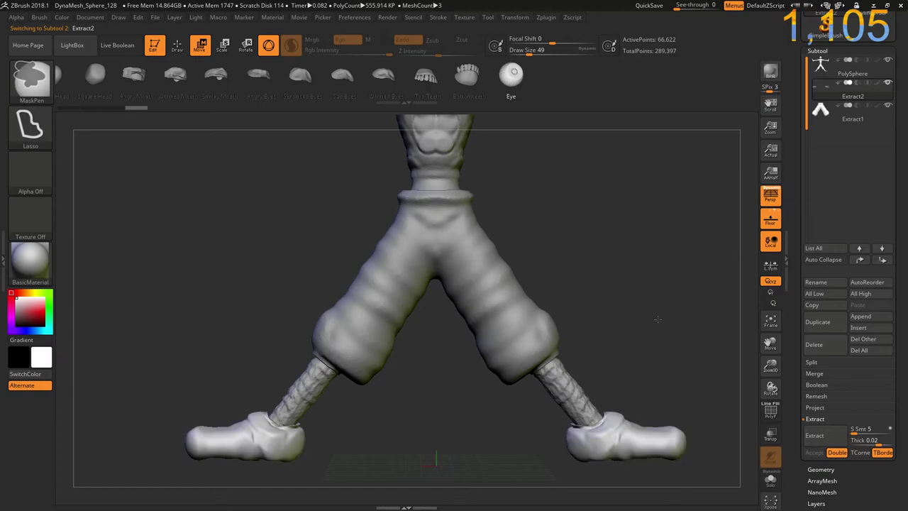
alt+drag(648, 312, 520, 349)
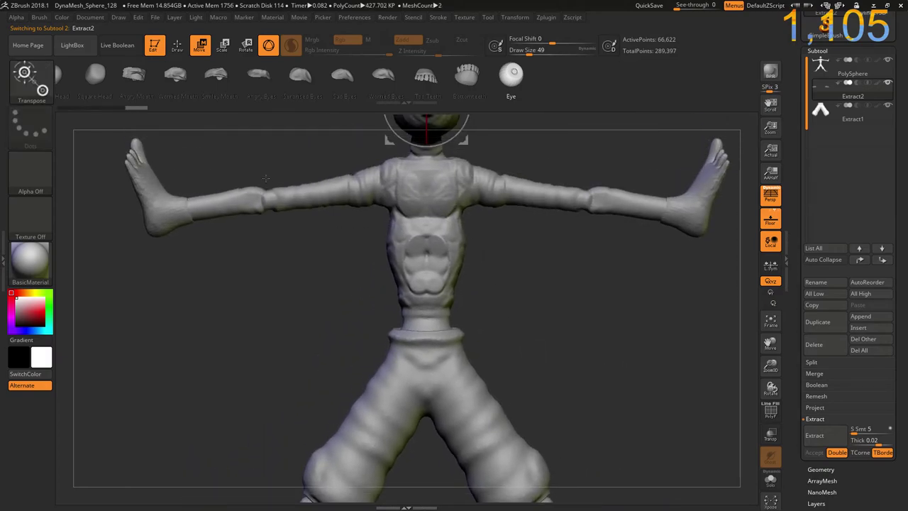
Lasso-mask the upper arms, chest and torso of the PolySphere body
key(ctrl)
alt+click(266, 190)
mouse_move(264, 149)
ctrl+mouse_down()
mouse_move(245, 202)
mouse_move(289, 165)
ctrl+mouse_up()
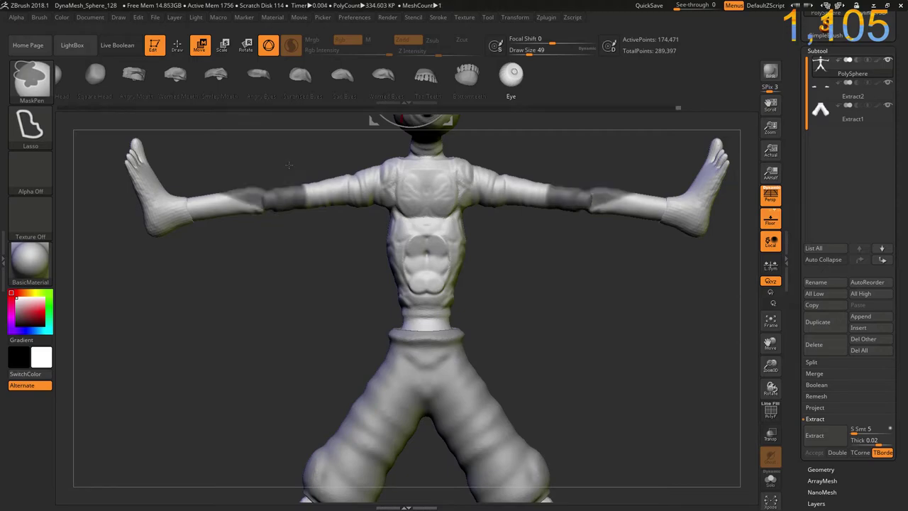
ctrl+drag(332, 140, 280, 155)
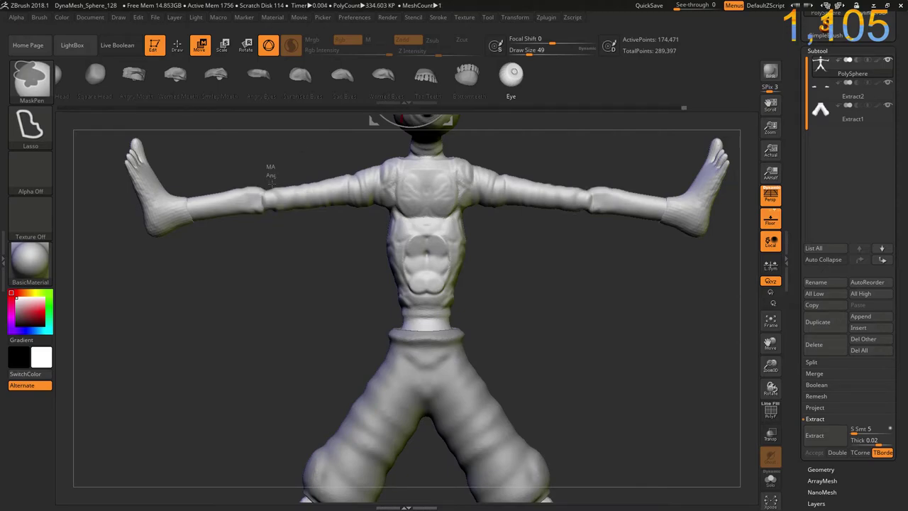
ctrl+drag(271, 211, 461, 192)
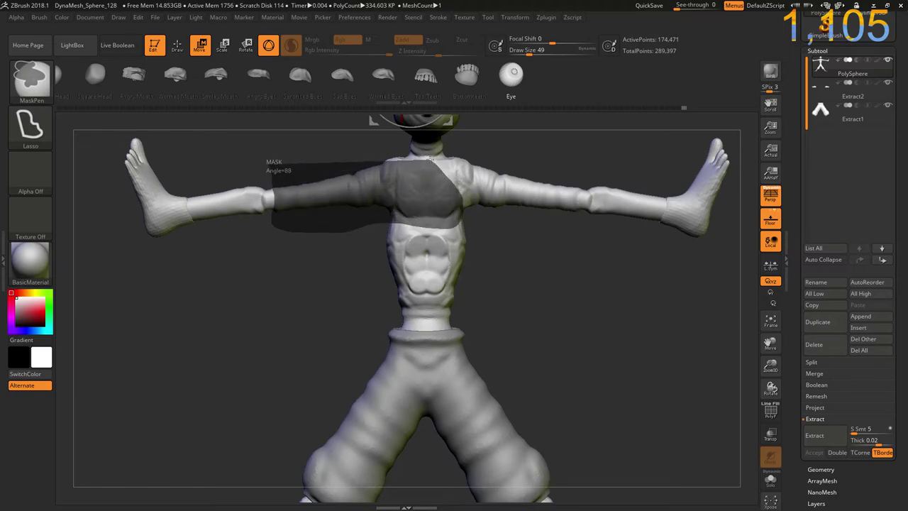
ctrl+drag(460, 190, 374, 141)
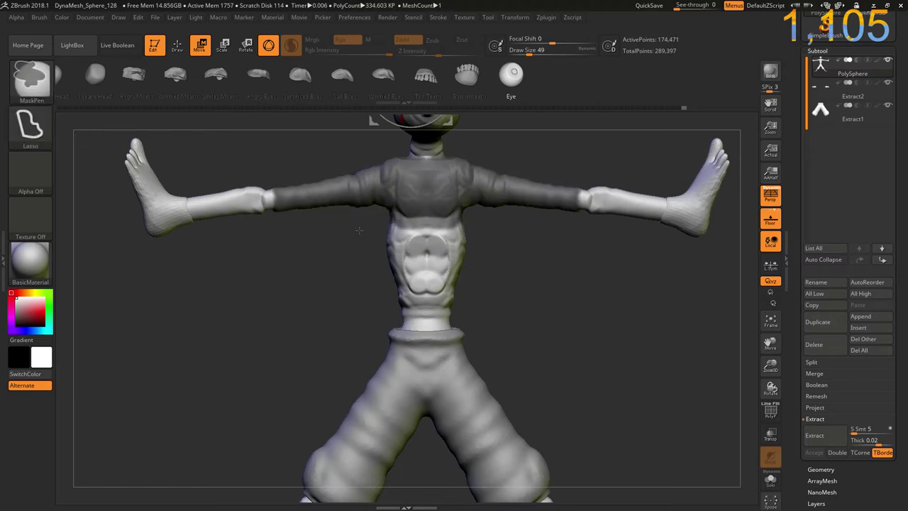
mouse_move(427, 204)
ctrl+mouse_down()
mouse_move(421, 308)
mouse_move(488, 267)
ctrl+mouse_up()
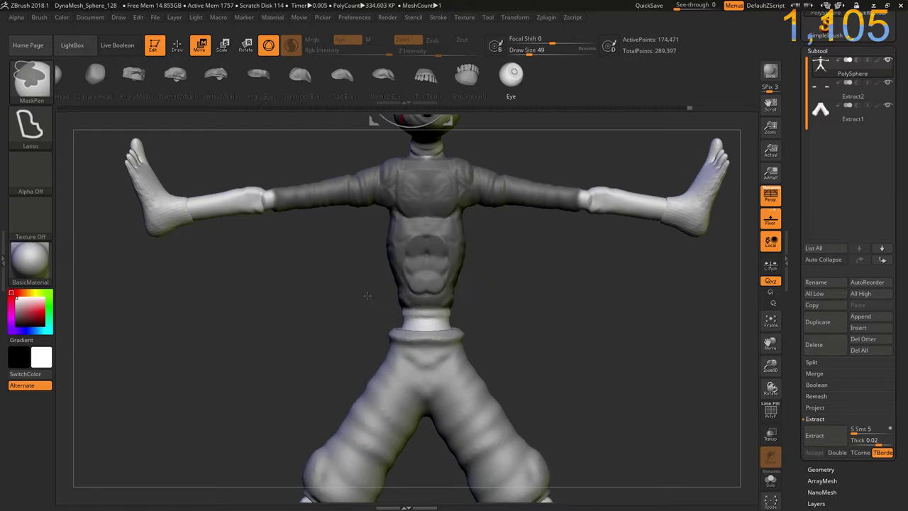
Extract the masked area as the shirt subtool Extract3 and clear the mask
click(816, 436)
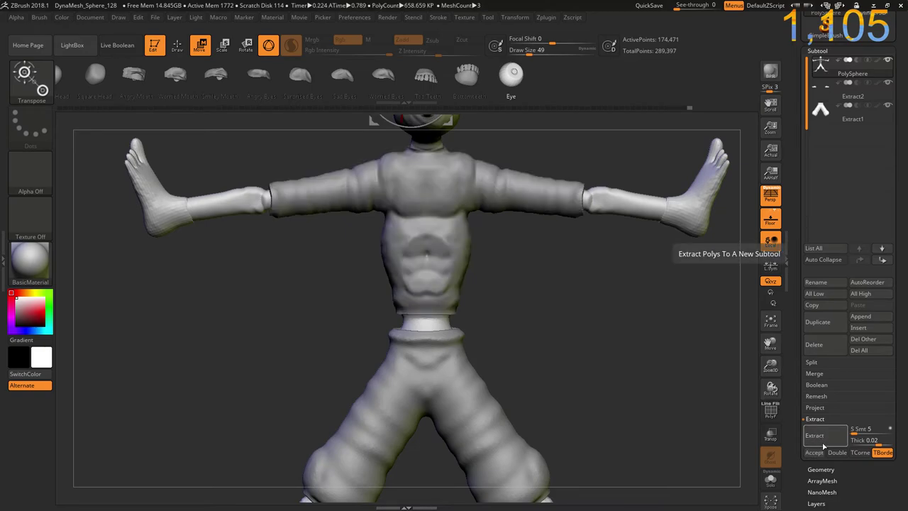
click(815, 452)
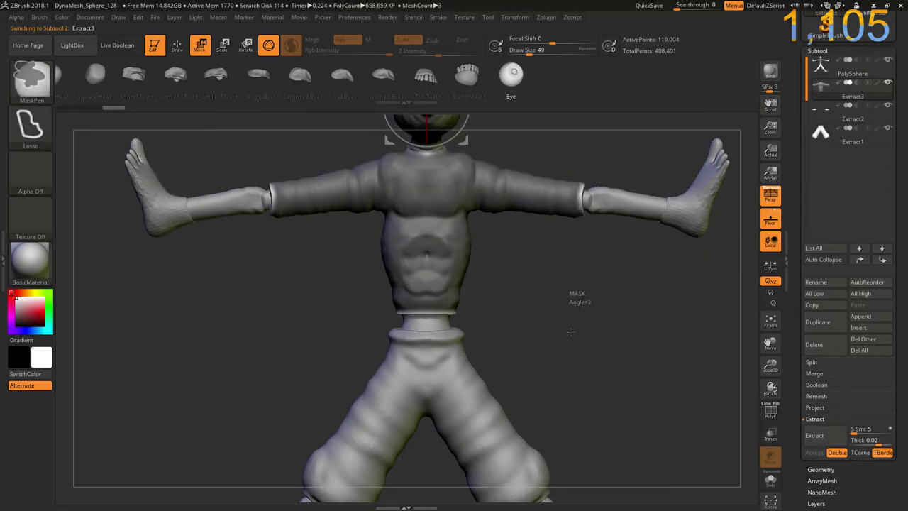
ctrl+drag(571, 331, 489, 398)
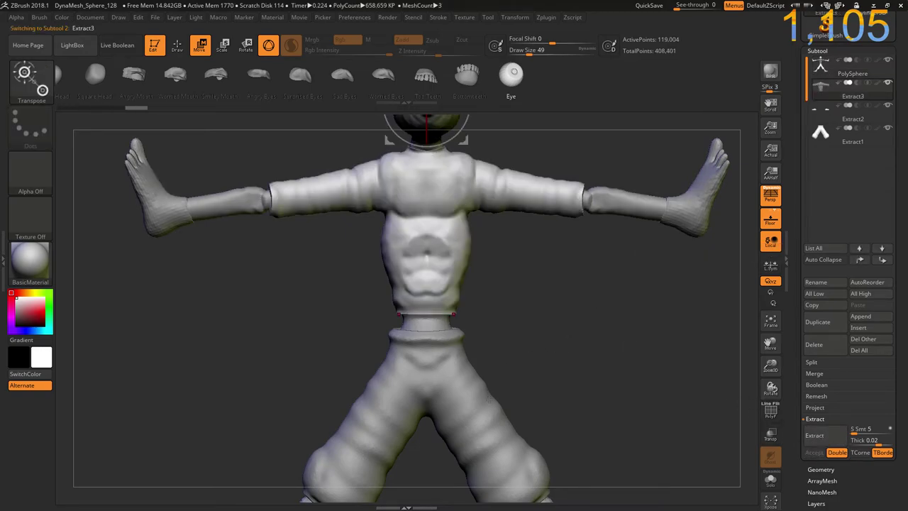
Open the BasicMaterial's DiffuseCurve editor under Material > Modifiers
click(34, 267)
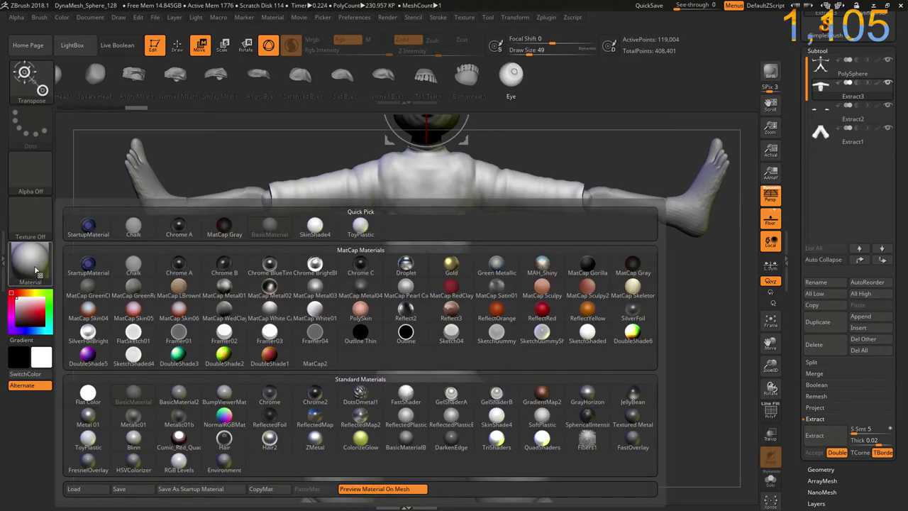
click(137, 397)
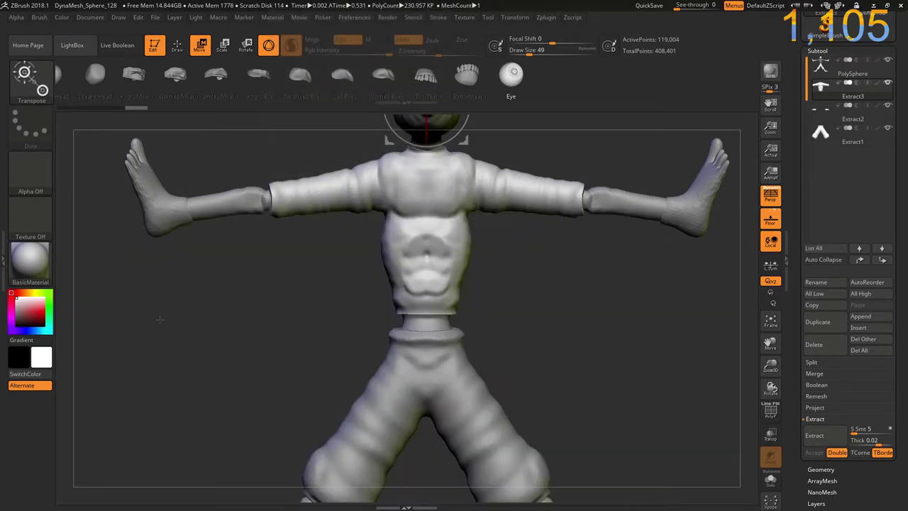
click(96, 18)
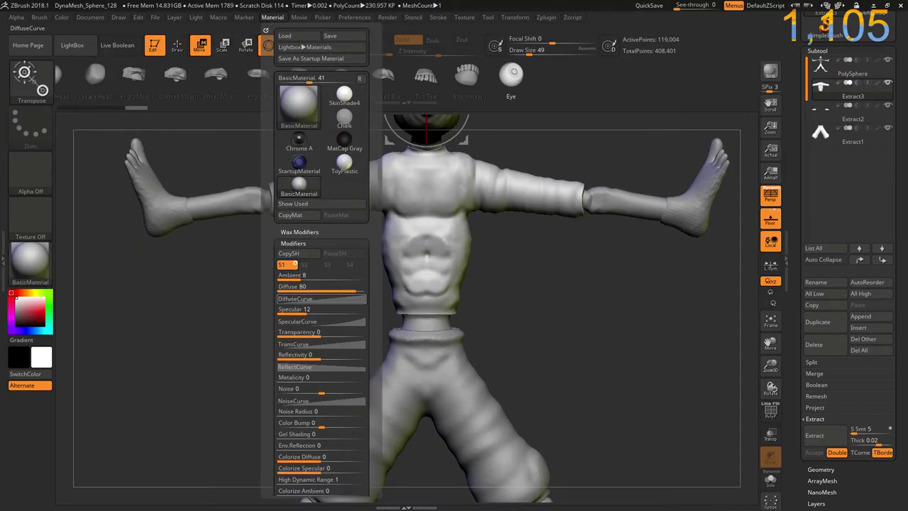
click(299, 298)
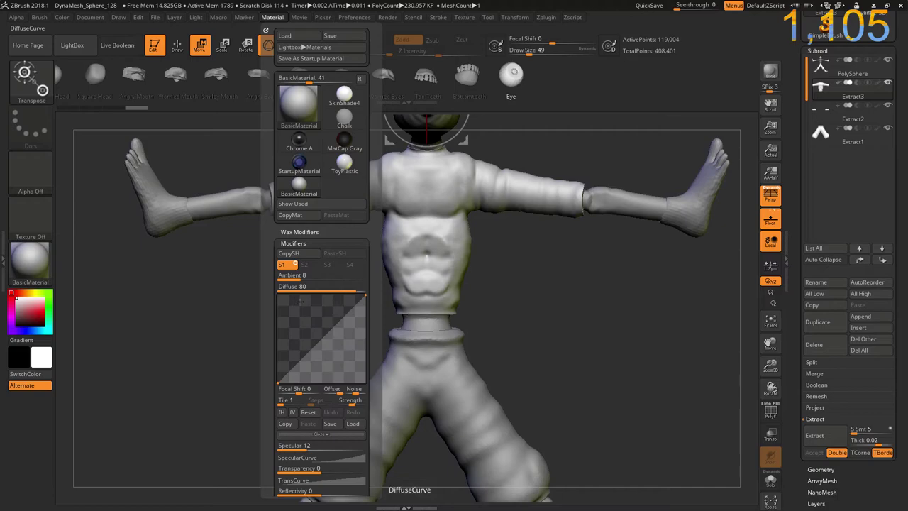
Add and raise three DiffuseCurve points to form a stepped toon-shading curve
click(290, 366)
drag(290, 365, 301, 357)
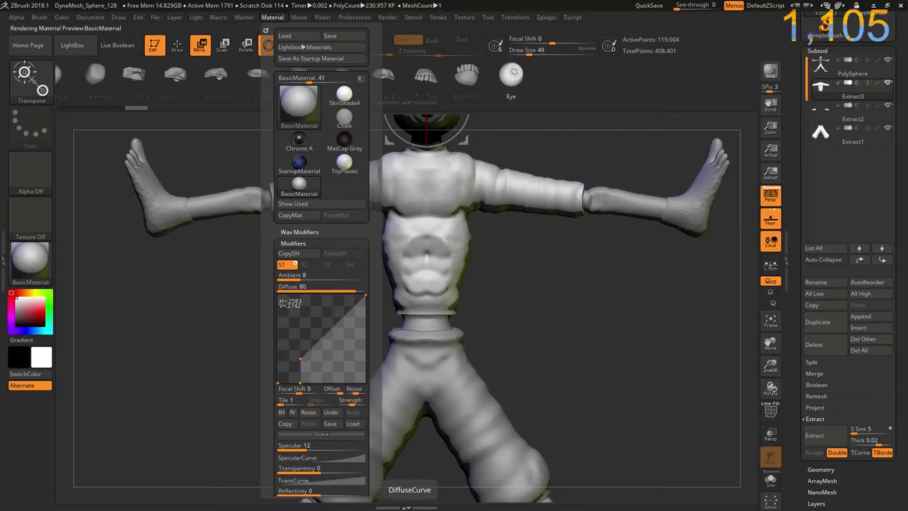
click(319, 357)
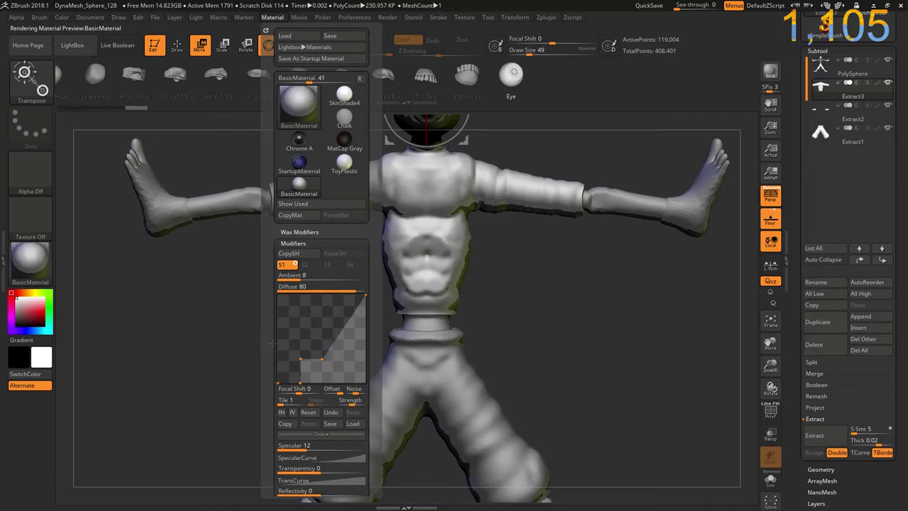
mouse_move(321, 358)
mouse_down()
mouse_move(326, 338)
mouse_move(348, 346)
mouse_up()
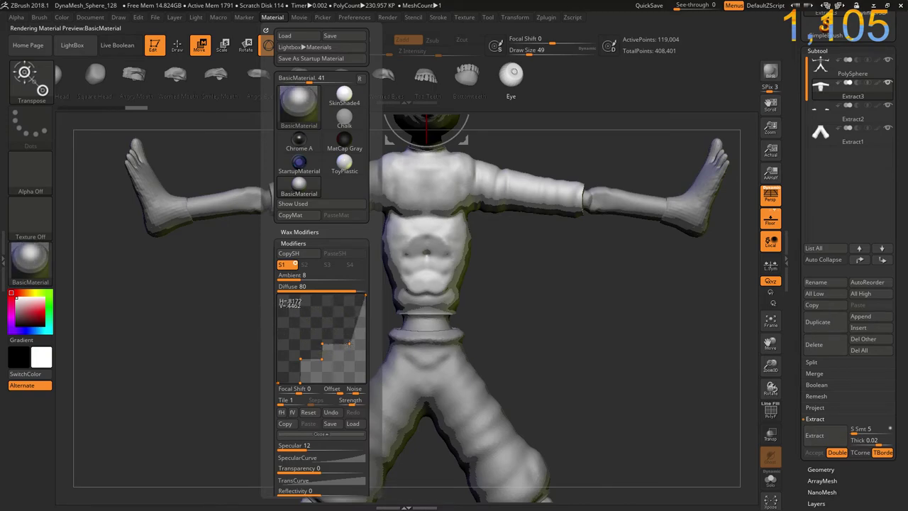
click(349, 324)
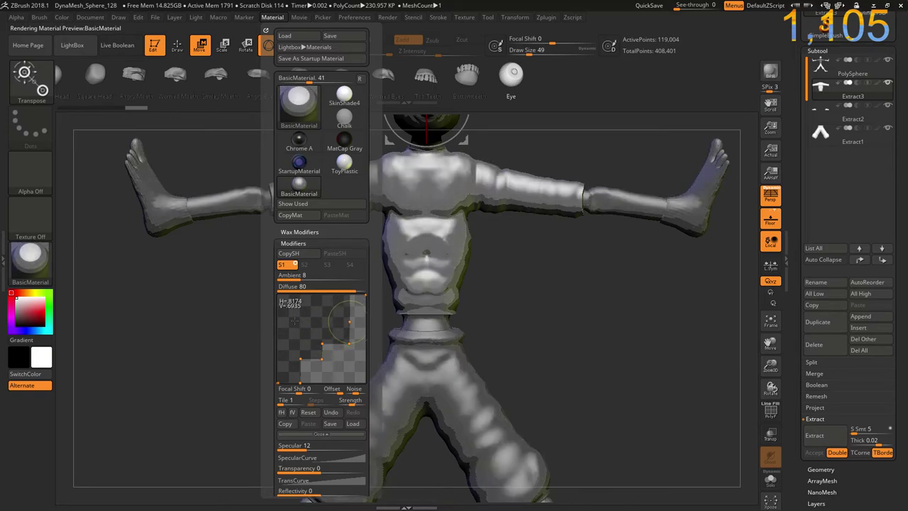
drag(281, 321, 277, 300)
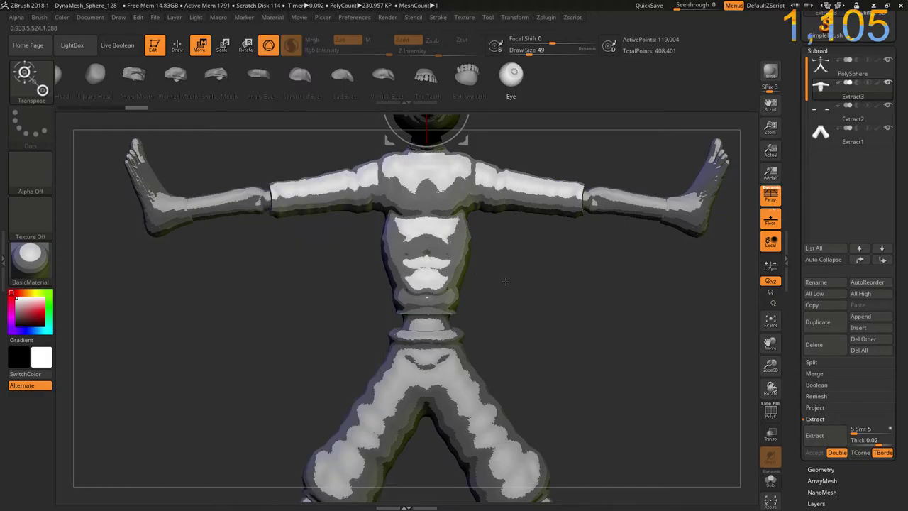
Pick red as the current colour
alt+right_drag(505, 281, 184, 300)
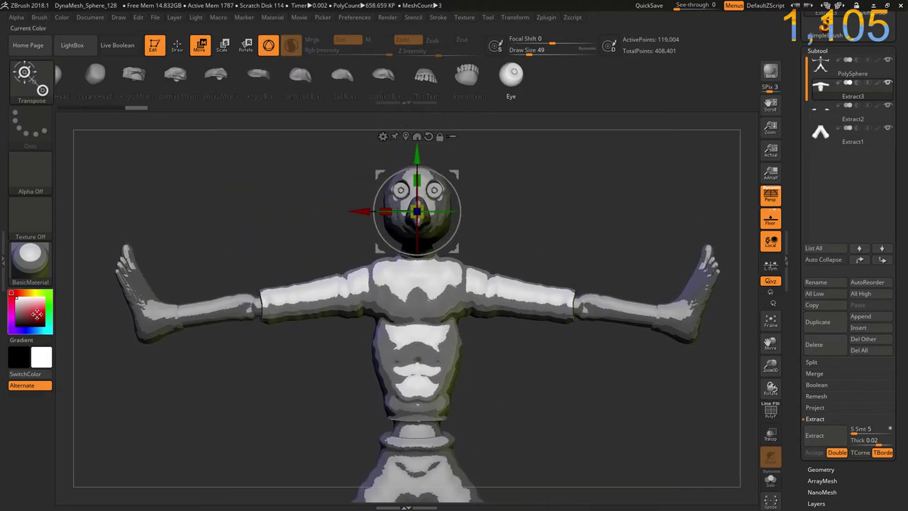
click(42, 313)
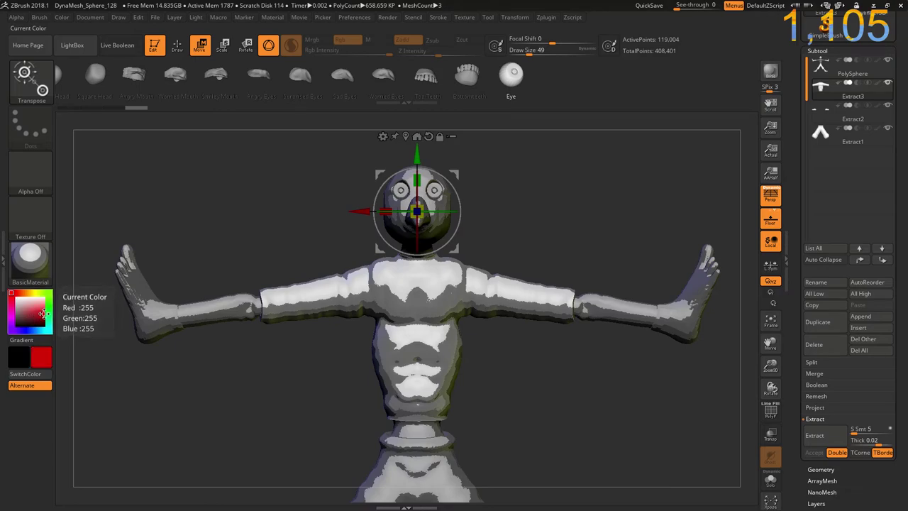
click(42, 313)
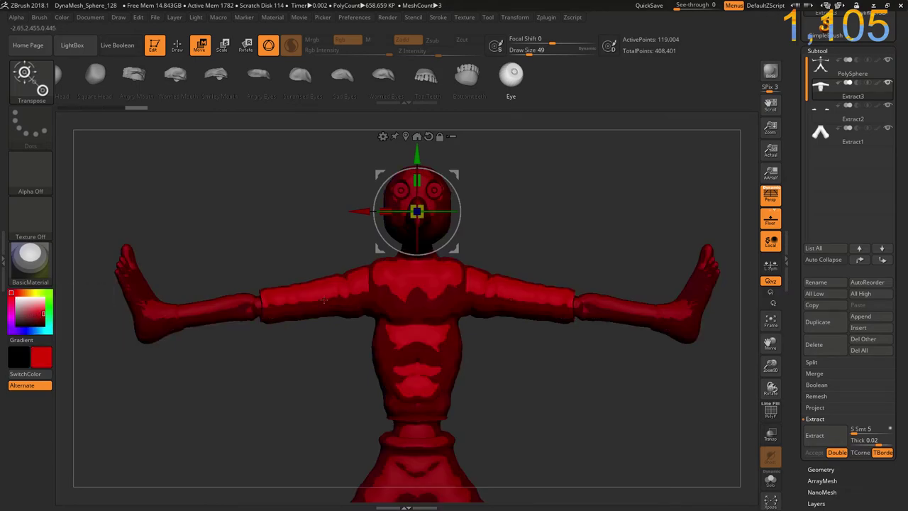
click(332, 289)
Set the mask stroke type to freehand, then return to the toon brush
key(ctrl)
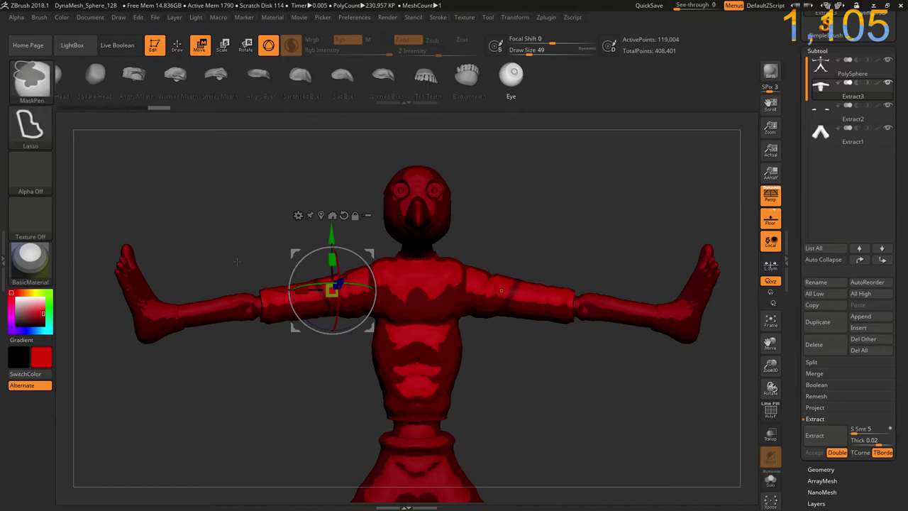
click(51, 142)
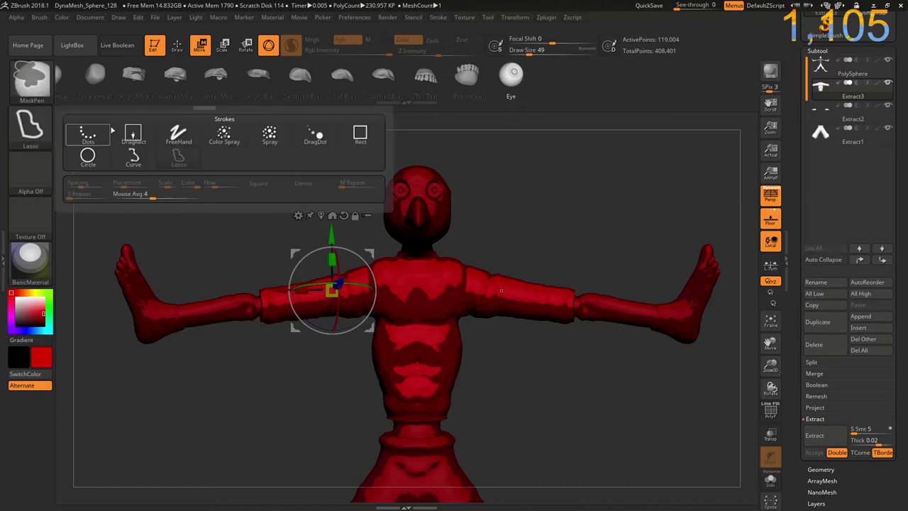
click(179, 133)
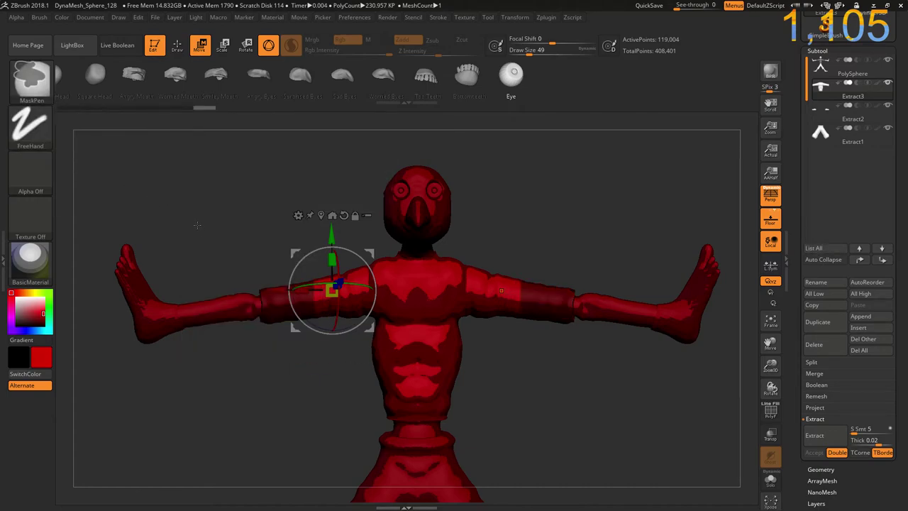
key(q)
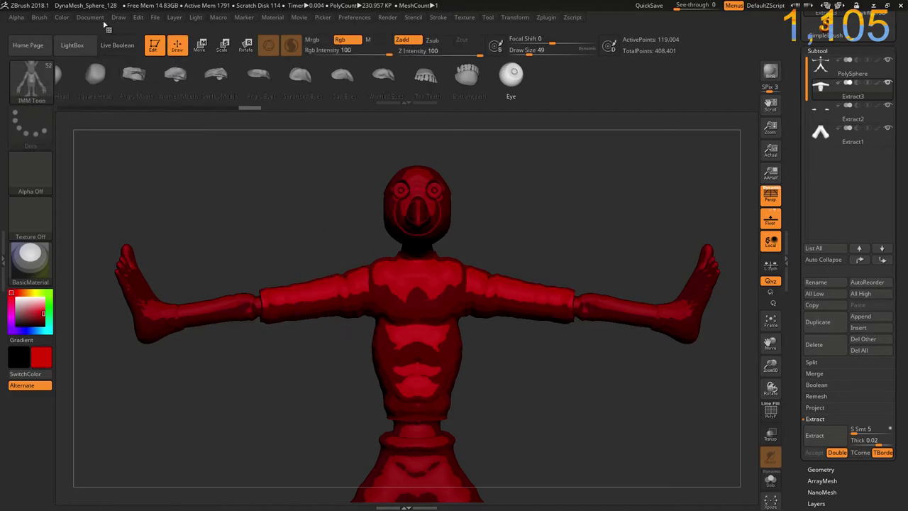
Fill the shirt subtool Extract3 with red and make the legs subtool active
click(62, 18)
click(83, 220)
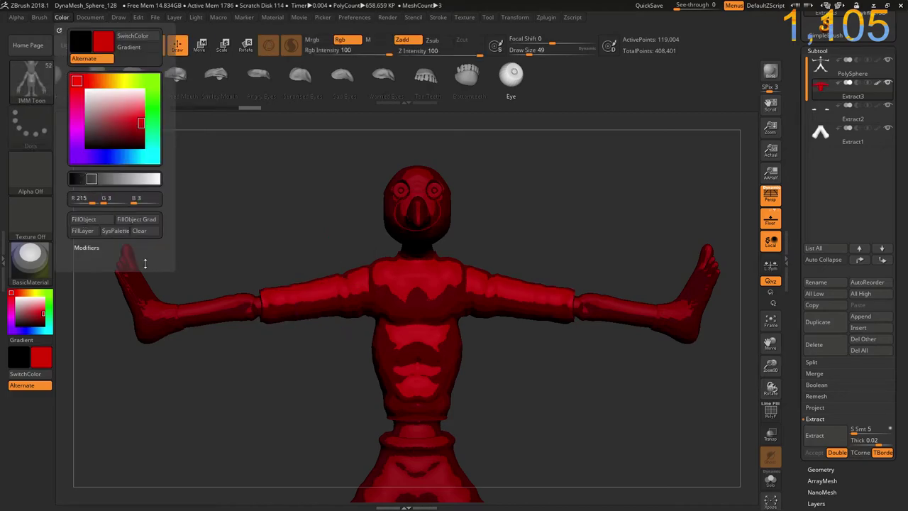
mouse_move(178, 360)
alt+mouse_down()
mouse_move(278, 354)
mouse_move(306, 320)
alt+mouse_up()
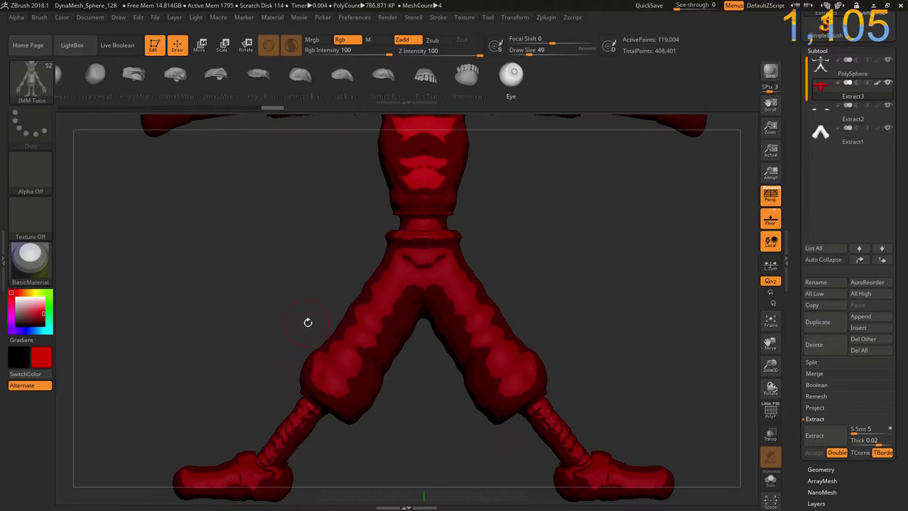
alt+click(309, 323)
key(ctrl)
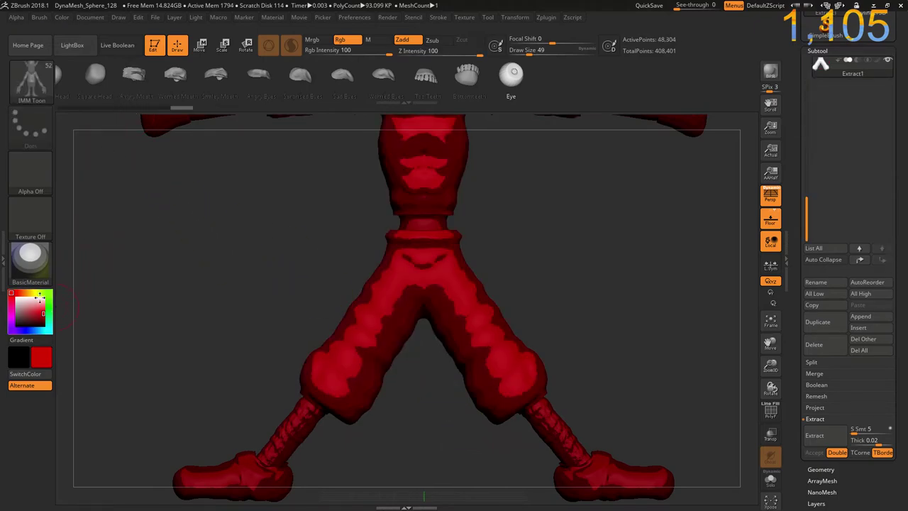
Fill the pants subtool solid green with Color > FillObject
click(48, 312)
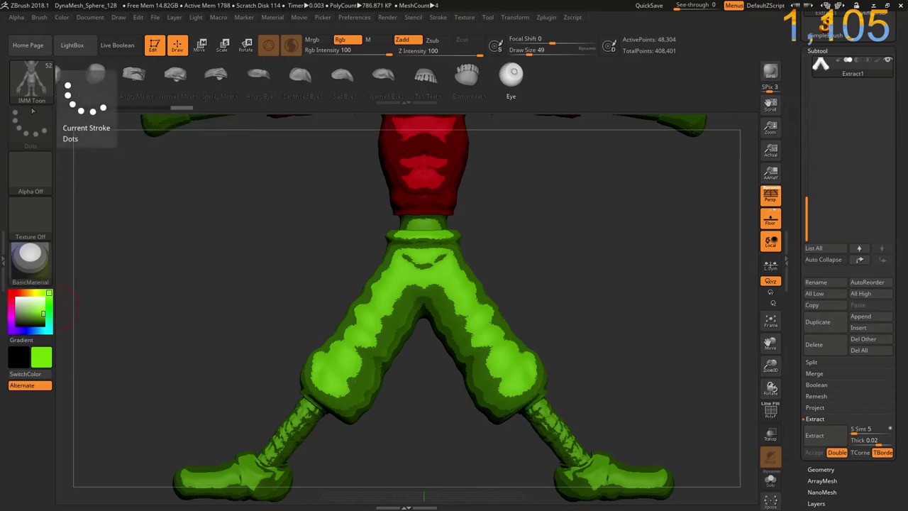
click(62, 17)
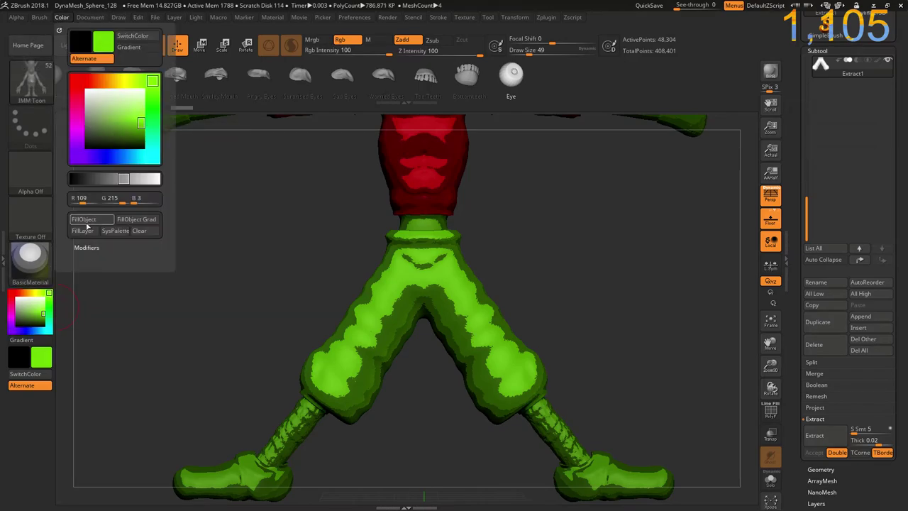
click(87, 225)
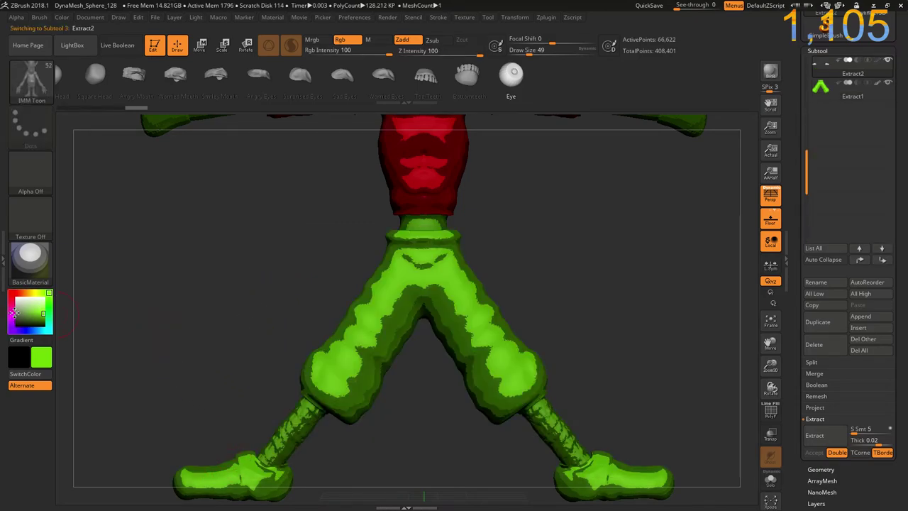
Pick blue as the current colour and reopen the Color settings
click(29, 292)
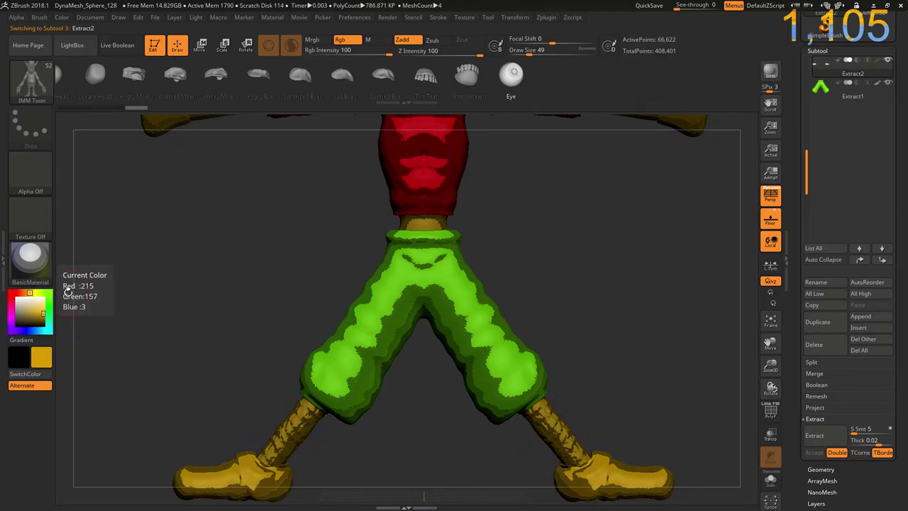
click(32, 331)
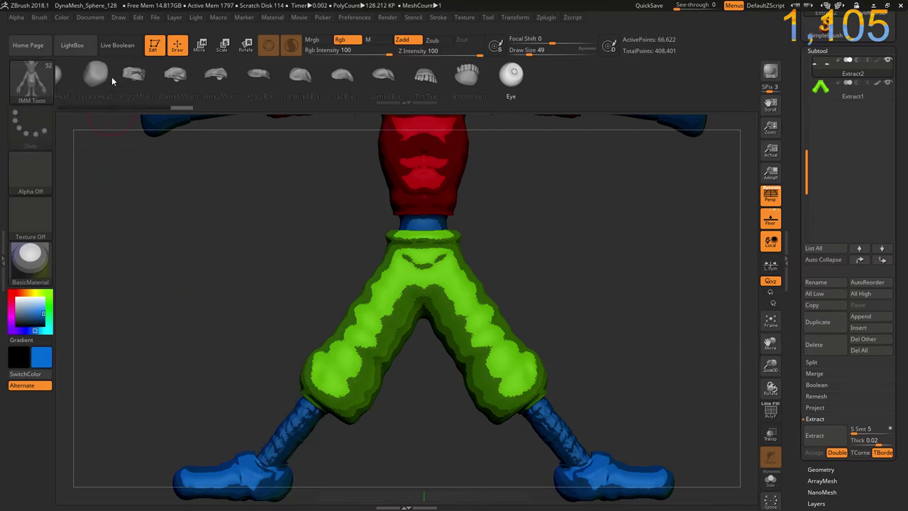
click(61, 18)
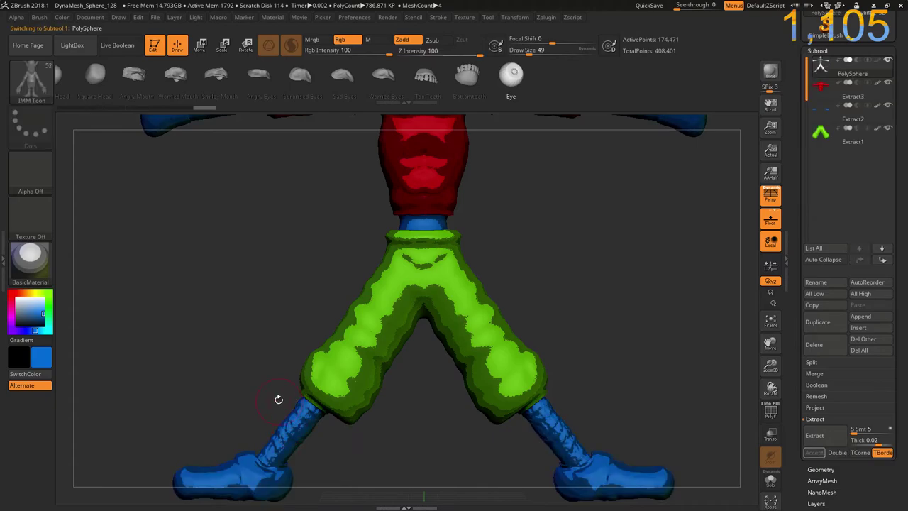
Clear the lower-leg mask and fill the skin parts yellow, then beige
ctrl+drag(255, 328, 221, 320)
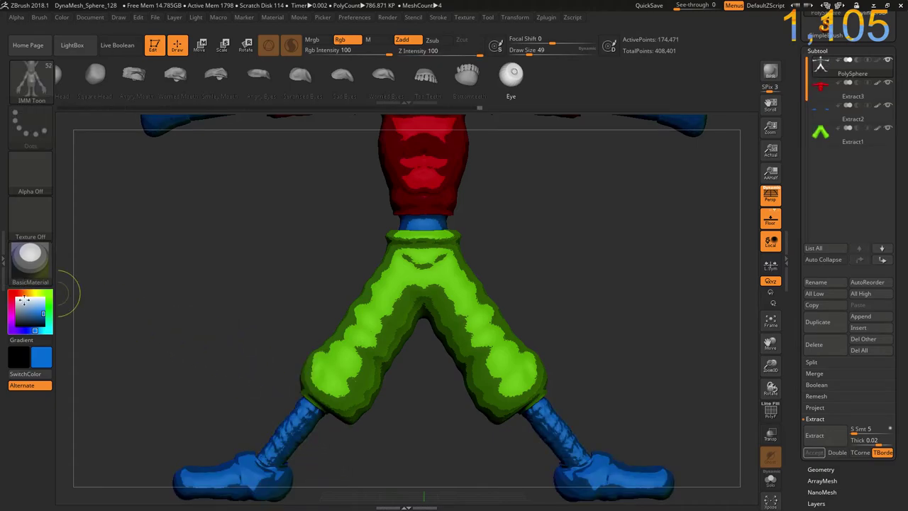
click(35, 303)
key(ctrl+f)
click(35, 304)
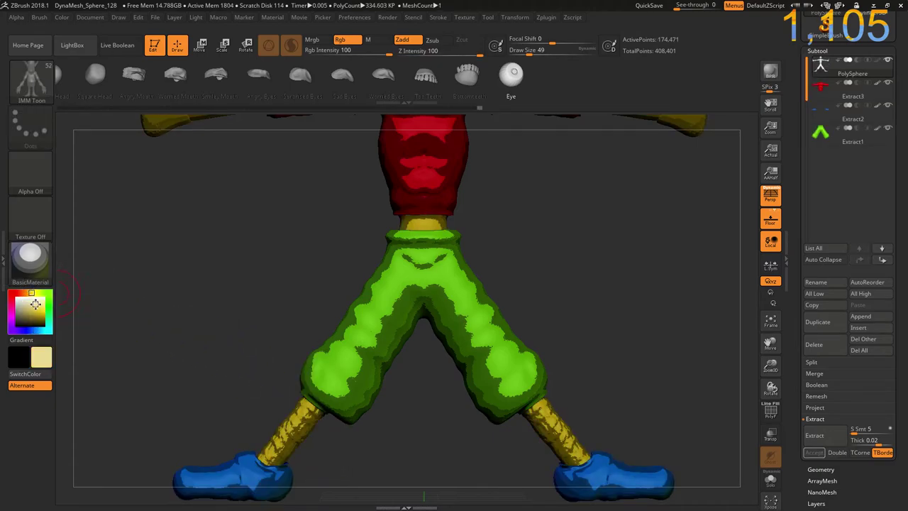
key(ctrl+f)
mouse_move(166, 245)
alt+mouse_down()
mouse_move(217, 392)
mouse_move(246, 217)
mouse_move(216, 236)
alt+mouse_up()
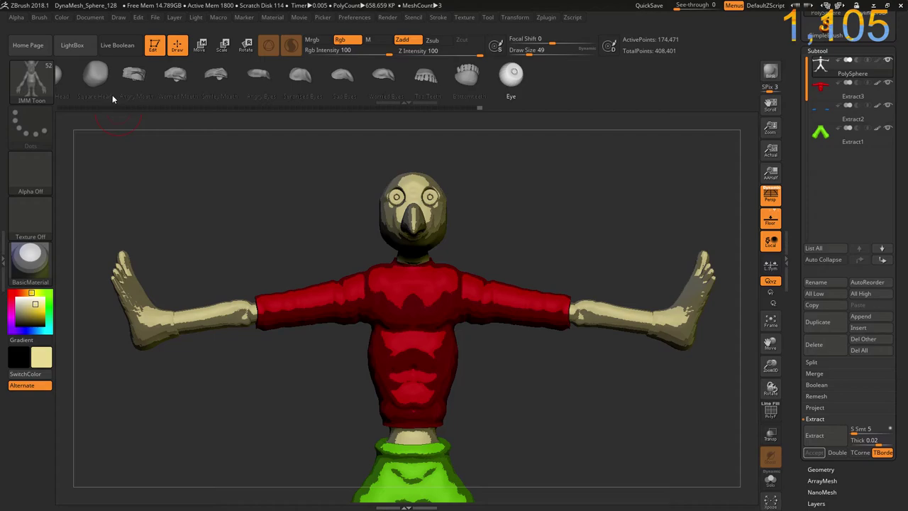
Refill the skin parts pale grey-blue, checking the colour reads R207 G233 B246
click(36, 330)
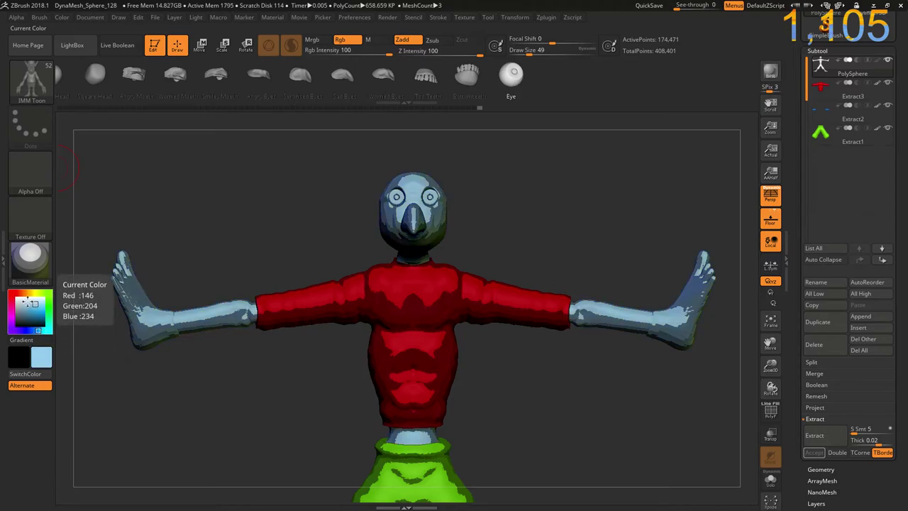
drag(29, 303, 116, 311)
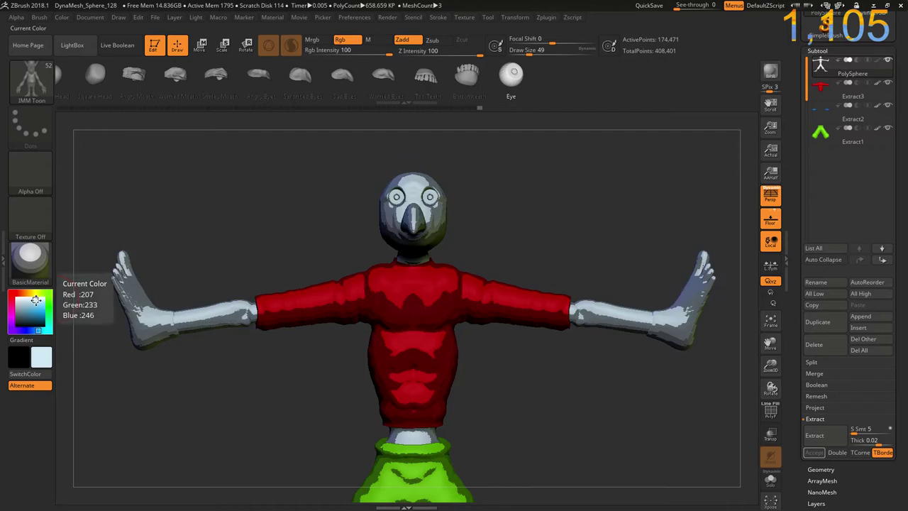
mouse_move(195, 388)
alt+mouse_down()
mouse_move(235, 256)
mouse_move(271, 242)
mouse_move(220, 254)
alt+mouse_up()
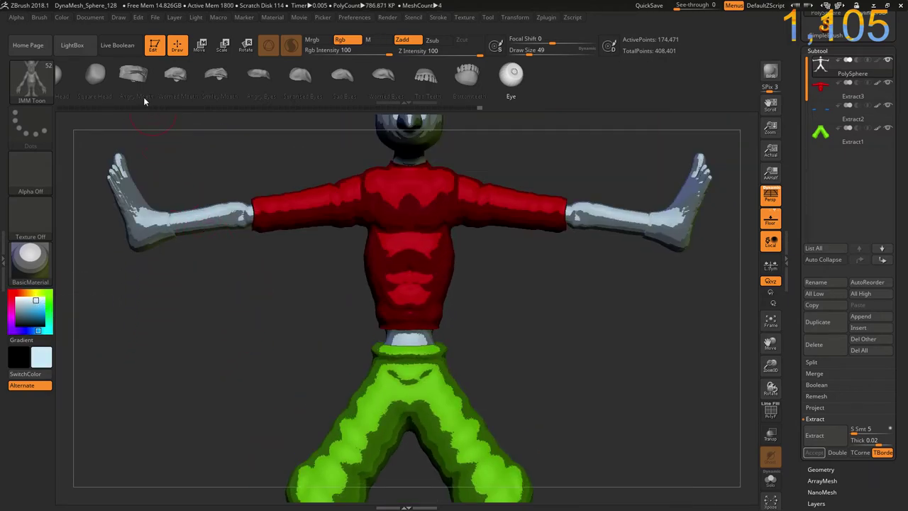
click(59, 19)
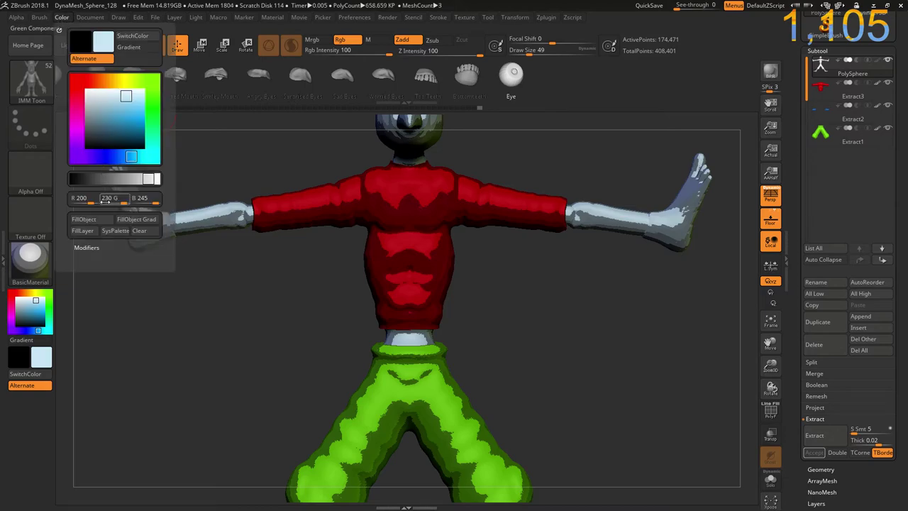
mouse_move(326, 247)
alt+mouse_down()
mouse_move(312, 228)
mouse_move(290, 254)
mouse_move(329, 251)
alt+mouse_up()
key(ctrl)
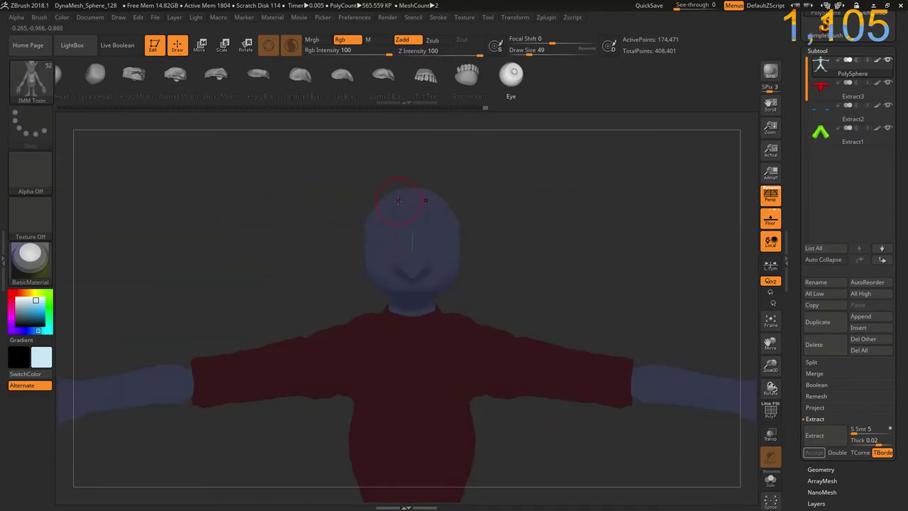
ctrl+right_drag(412, 202, 219, 257)
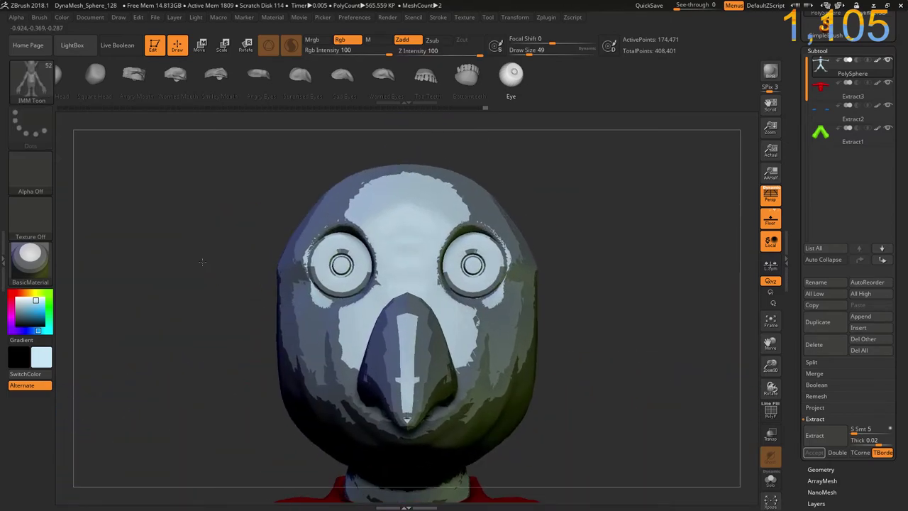
mouse_move(189, 213)
mouse_down()
mouse_move(186, 262)
mouse_move(303, 236)
mouse_up()
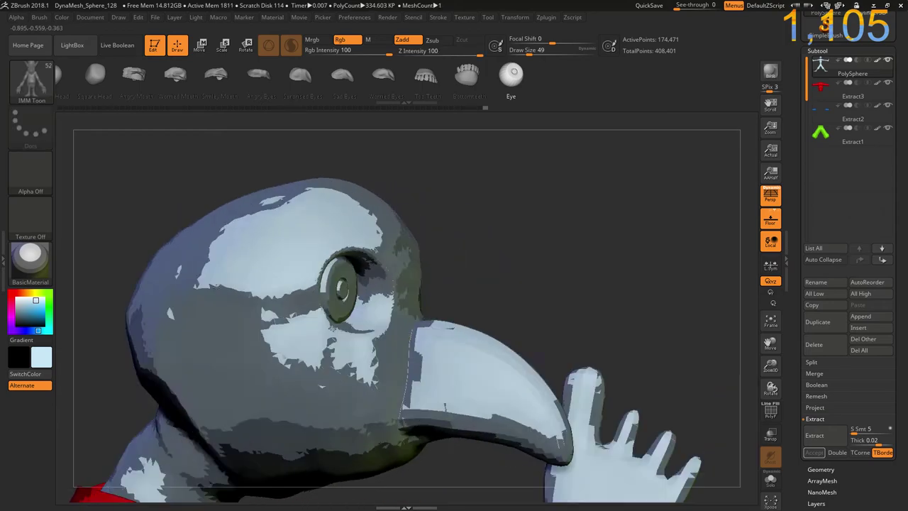
ctrl+drag(202, 280, 352, 216)
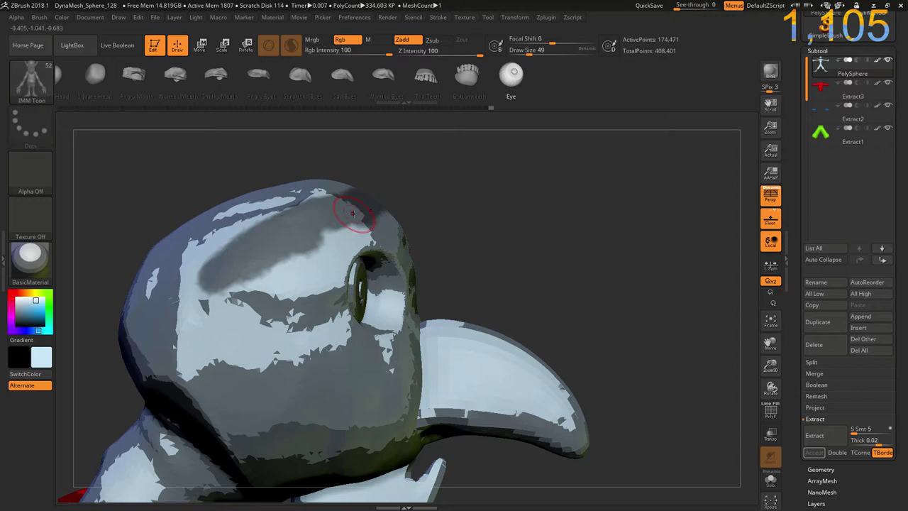
mouse_move(333, 237)
ctrl+mouse_down()
mouse_move(280, 328)
mouse_move(201, 237)
mouse_move(293, 190)
ctrl+mouse_up()
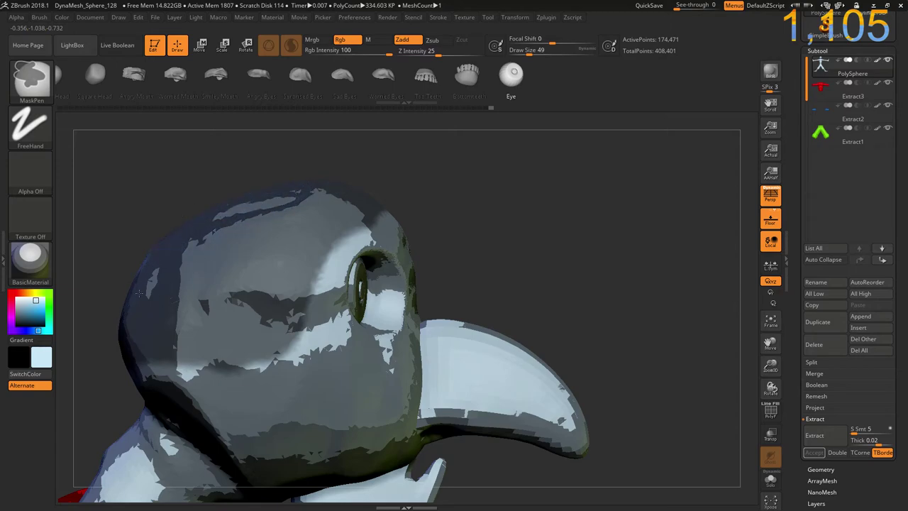
ctrl+alt+drag(89, 187, 213, 357)
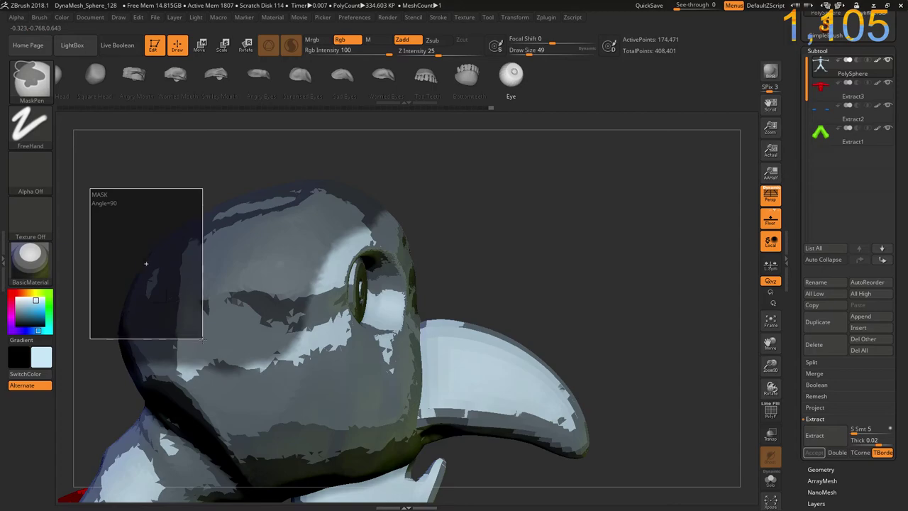
ctrl+alt+drag(135, 200, 277, 294)
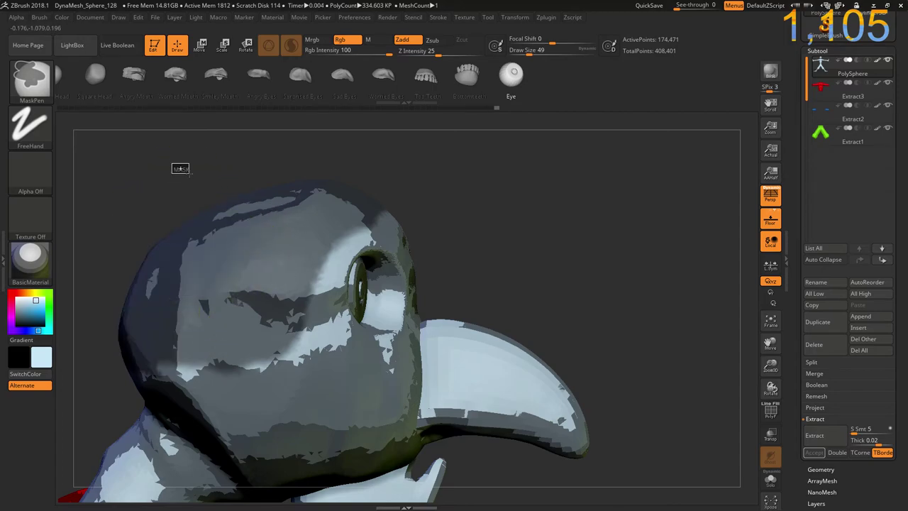
ctrl+alt+drag(171, 162, 288, 288)
ctrl+alt+drag(219, 135, 313, 222)
ctrl+alt+drag(264, 152, 372, 217)
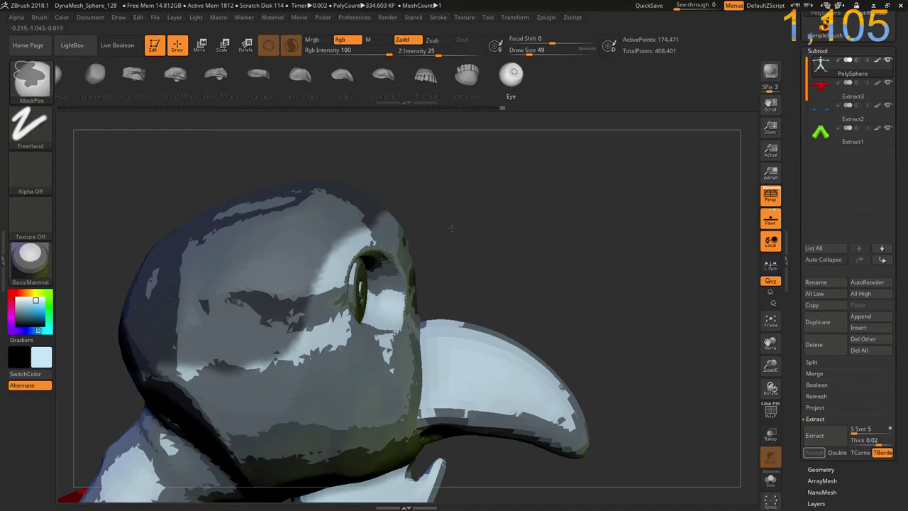
alt+drag(448, 235, 419, 190)
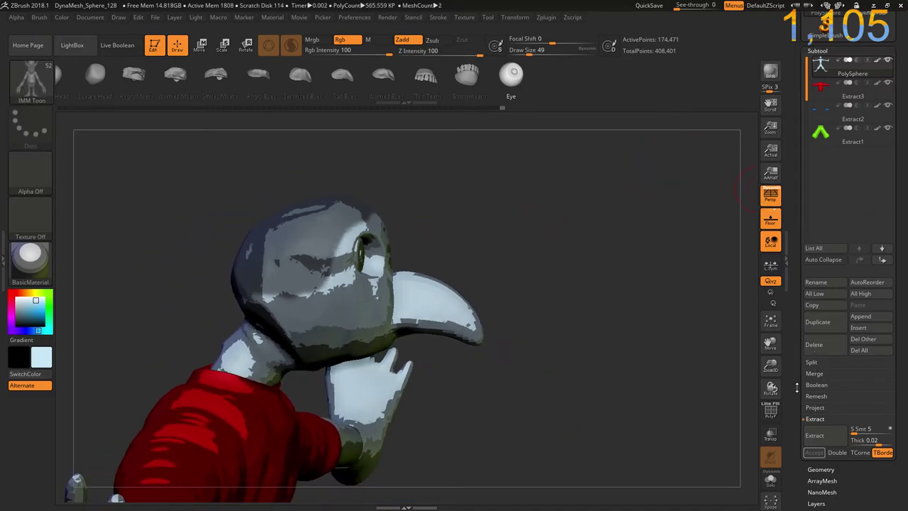
scroll(795, 362, down, 1)
scroll(793, 323, down, 4)
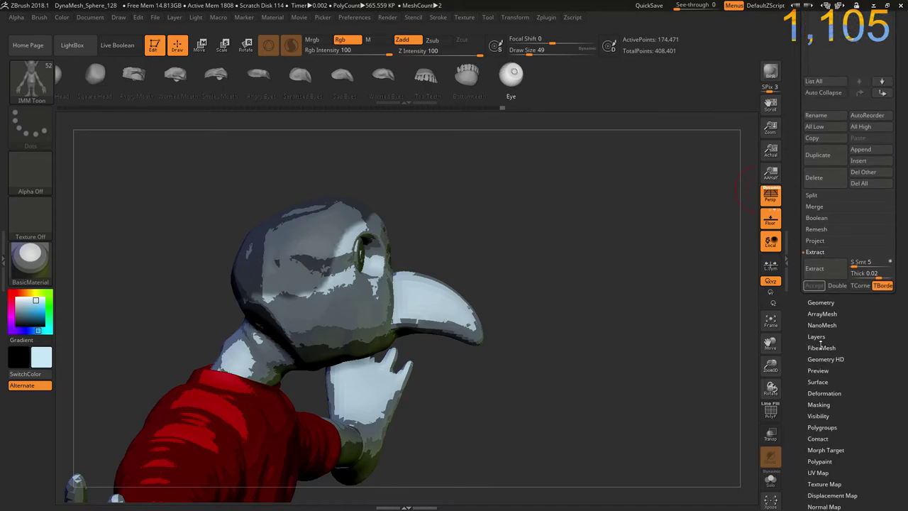
Load the Flower.ZFP preset from the LightBox Fibers library, previewing 1480 fibers
scroll(821, 344, down, 8)
scroll(806, 241, up, 4)
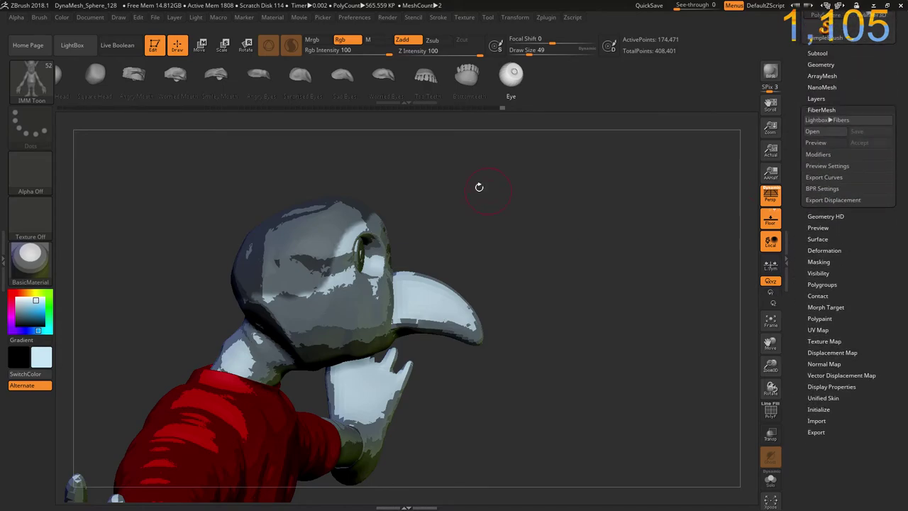
click(74, 44)
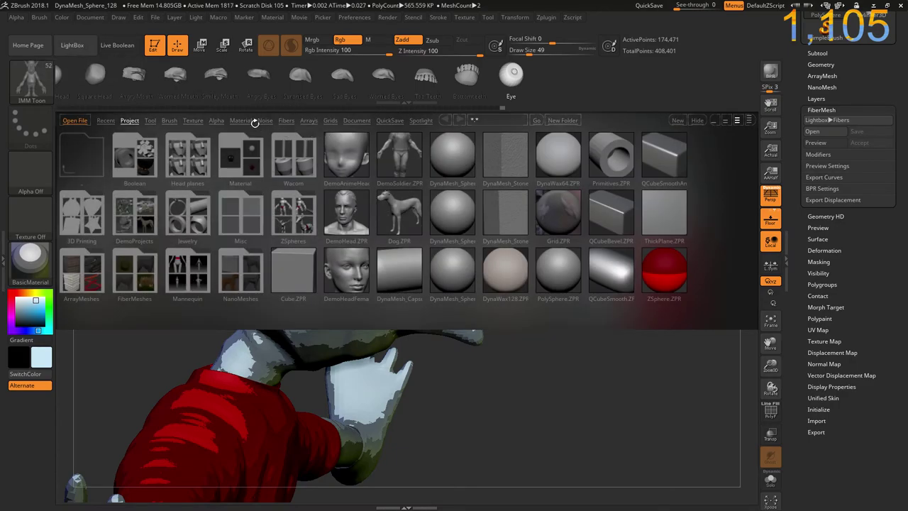
click(282, 121)
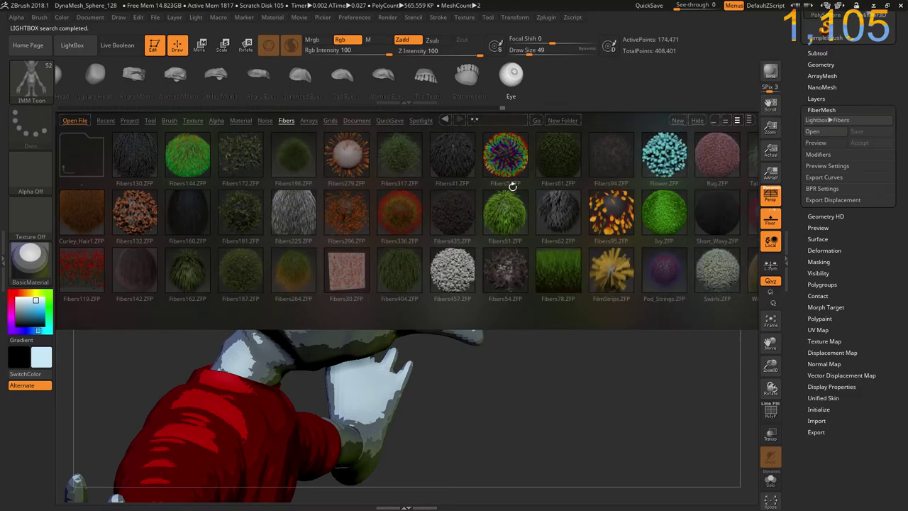
click(673, 166)
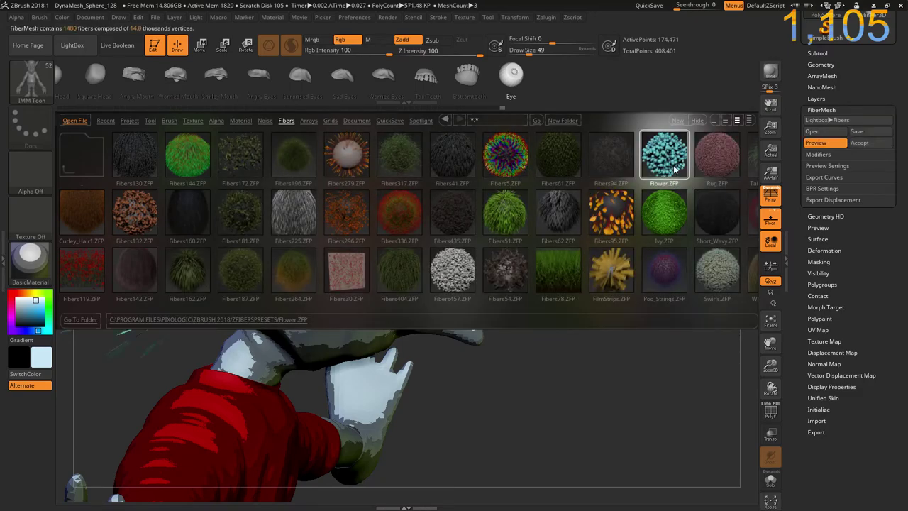
Close LightBox, frame the whole figure and record a turntable spin with Ctrl+Shift+T
click(699, 120)
drag(616, 152, 572, 266)
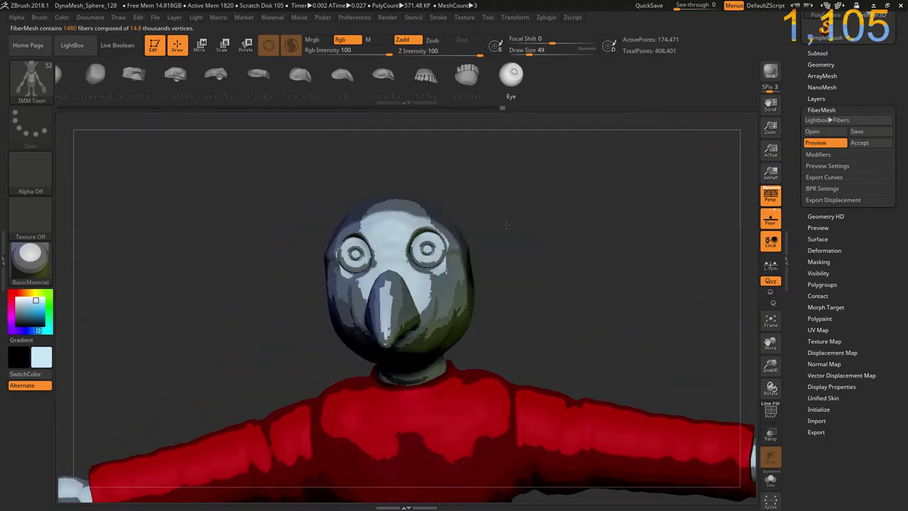
ctrl+right_drag(672, 317, 640, 304)
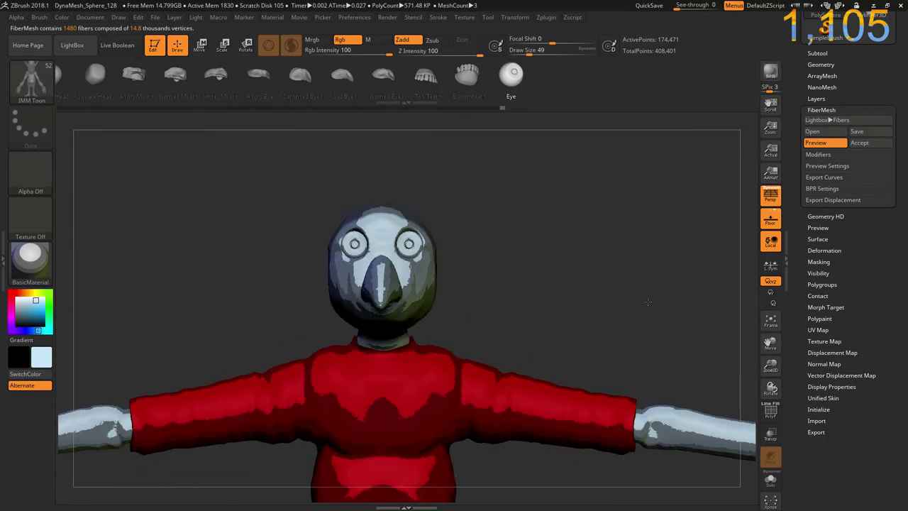
alt+right_drag(519, 246, 519, 180)
drag(533, 290, 536, 276)
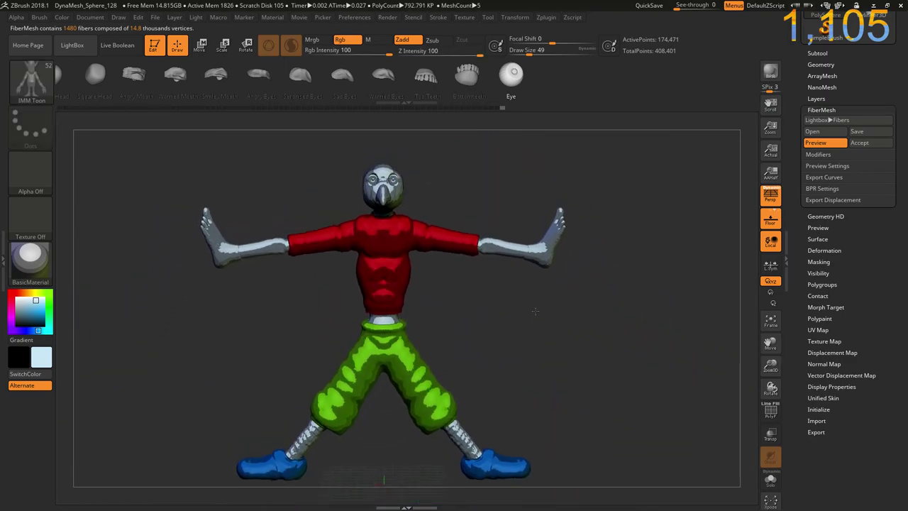
key(ctrl+shift+t)
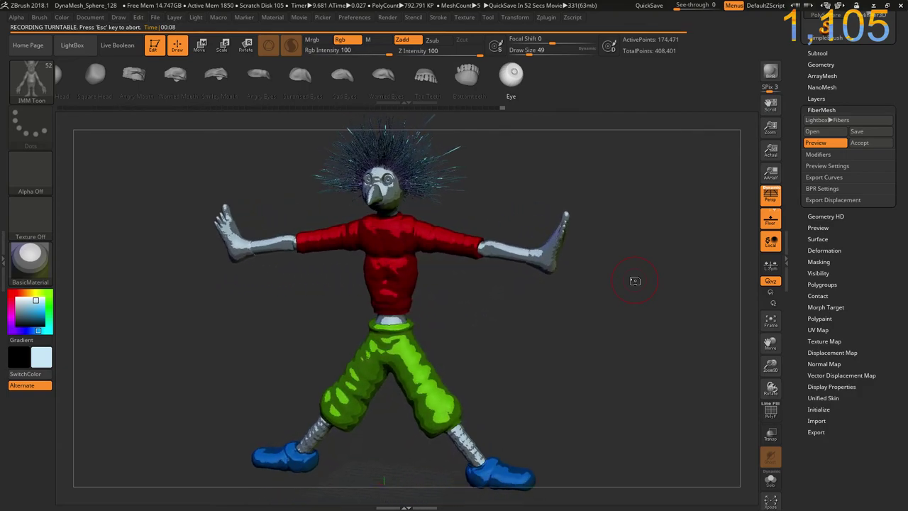
ctrl+right_drag(491, 183, 421, 422)
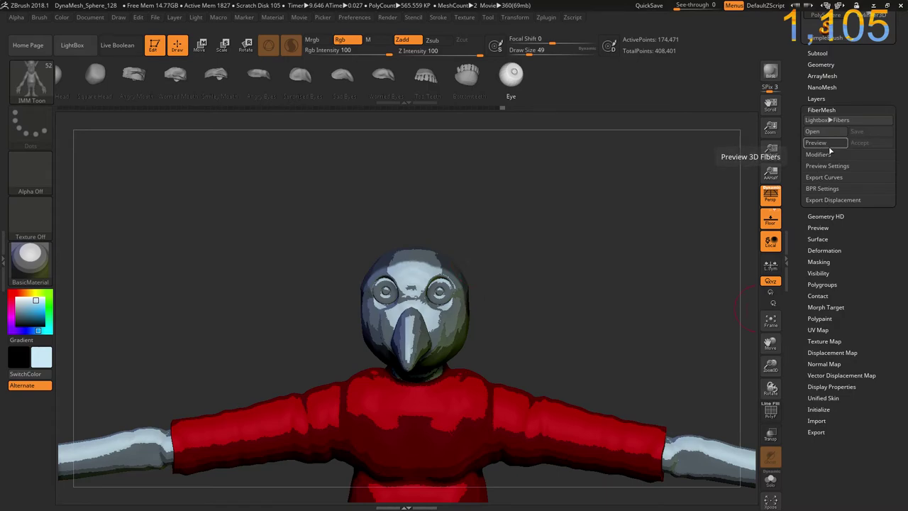
Accept the spiky fibers as subtool Fibers5 and BPR-render the bird head from the front
click(828, 144)
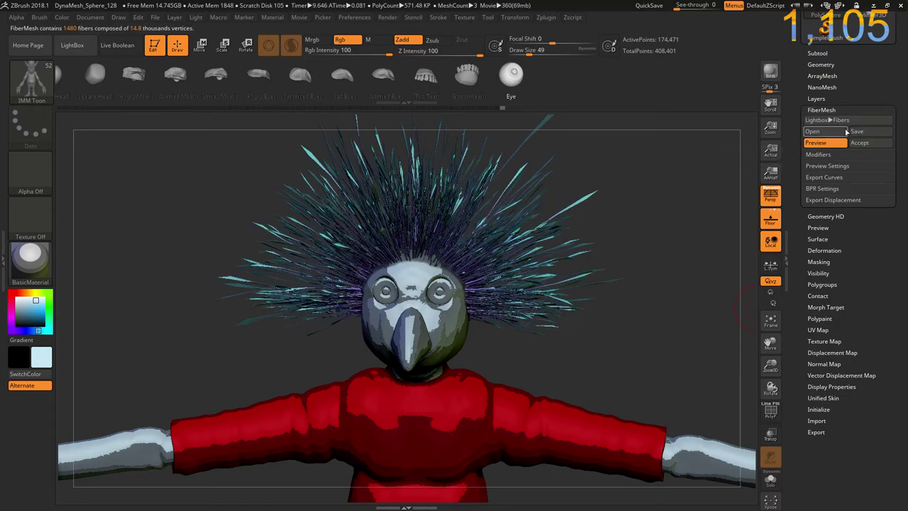
click(859, 142)
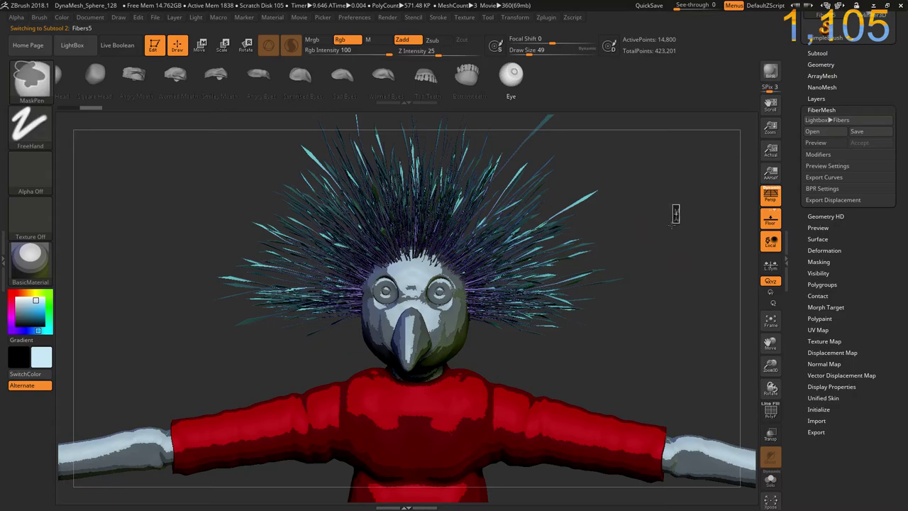
drag(581, 210, 643, 219)
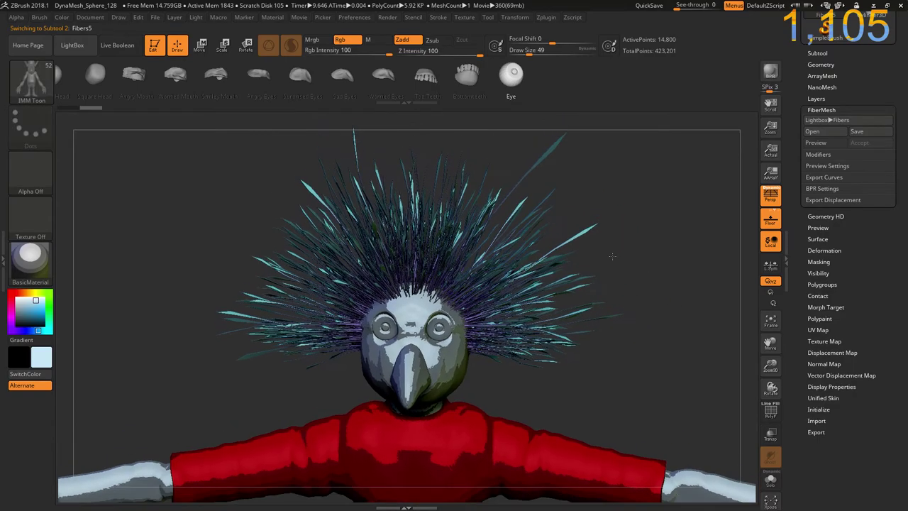
key(shift+r)
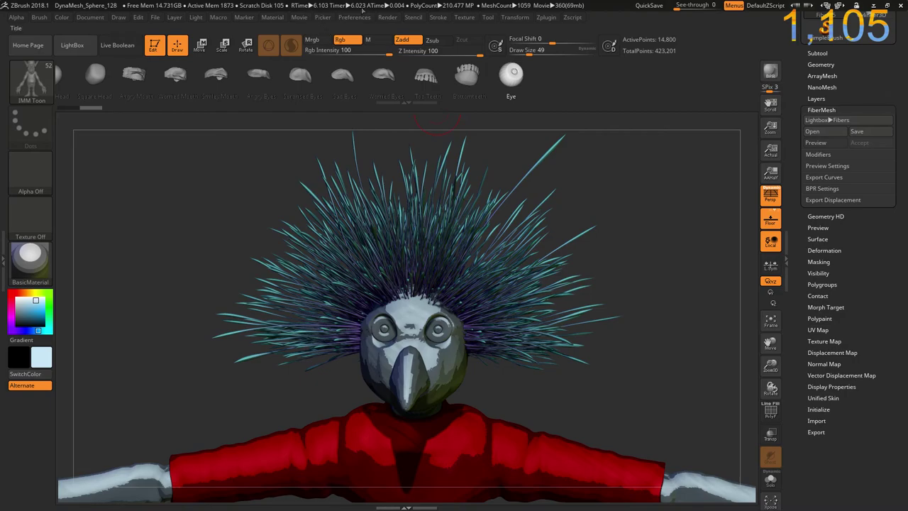
In Render > BPR Filters, lower the first filter's mask and set the F8 Red filter's mask to -1
click(386, 19)
click(403, 178)
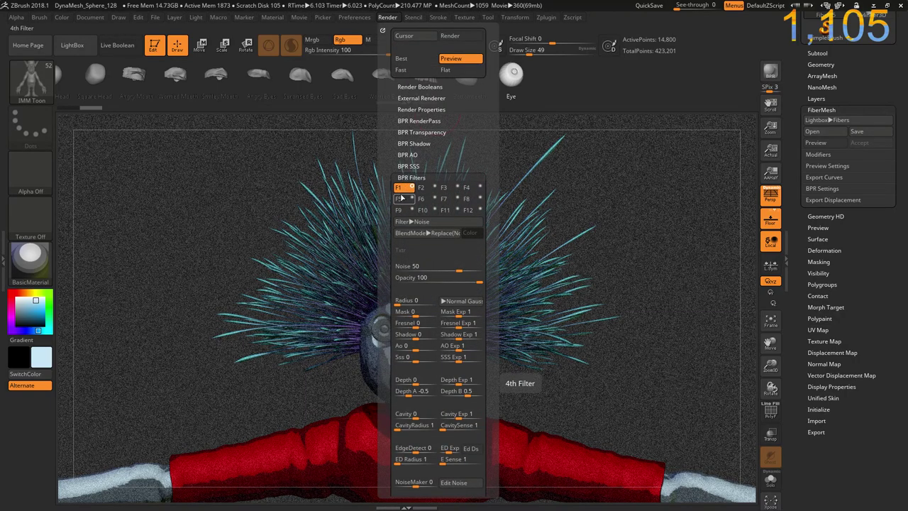
drag(417, 315, 405, 315)
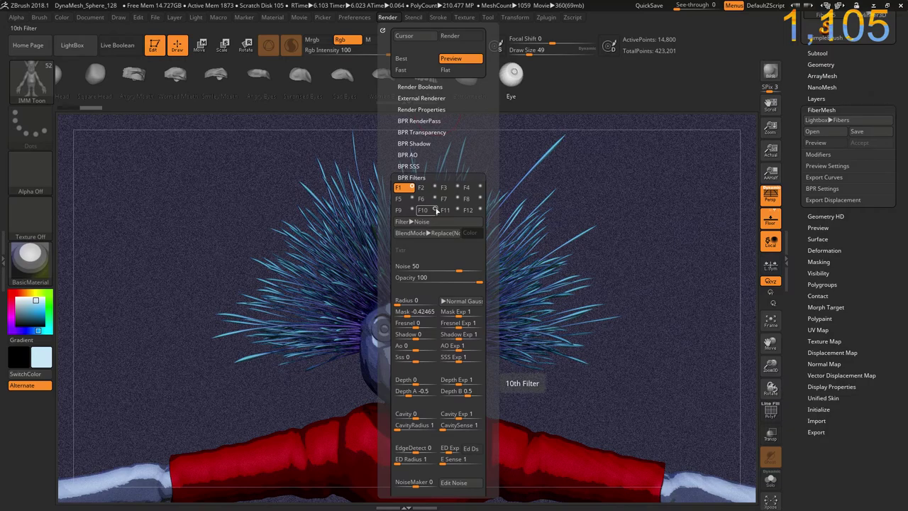
click(478, 202)
click(432, 315)
text(1)
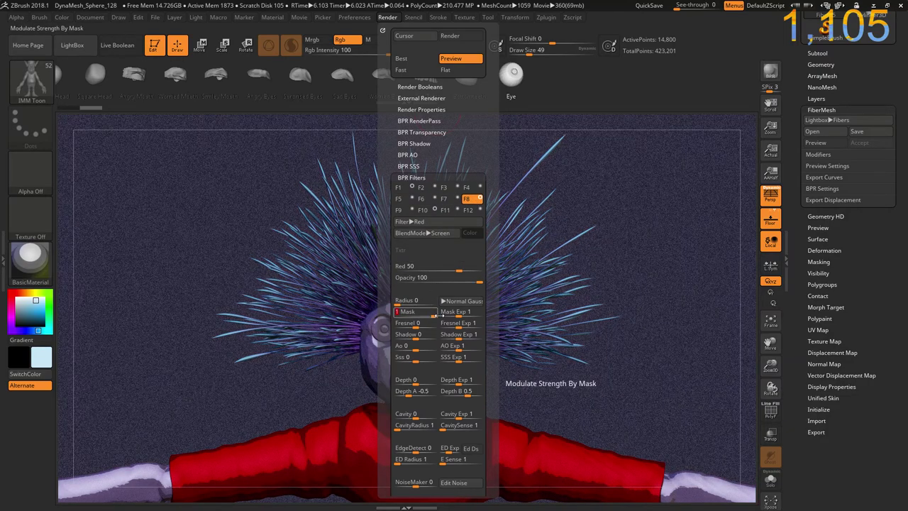
drag(426, 316, 394, 317)
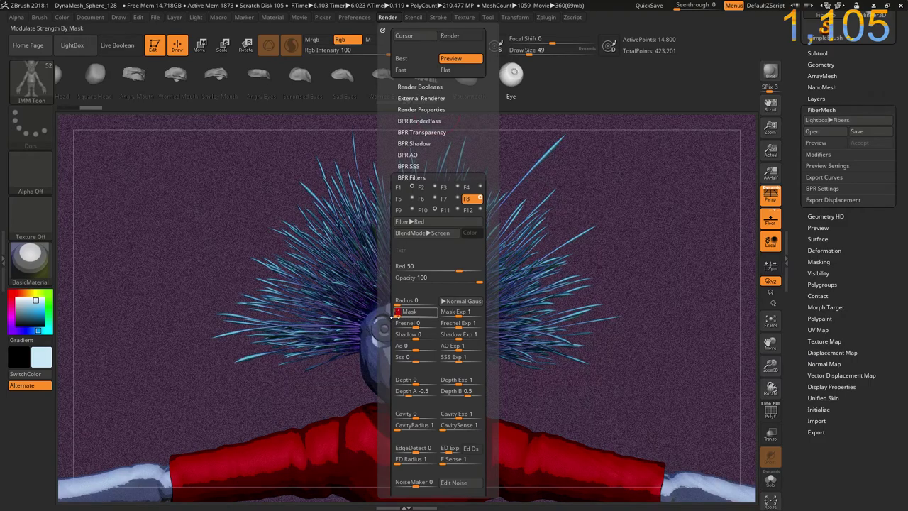
Make filter F7 Posterize High with Radius 21
click(452, 200)
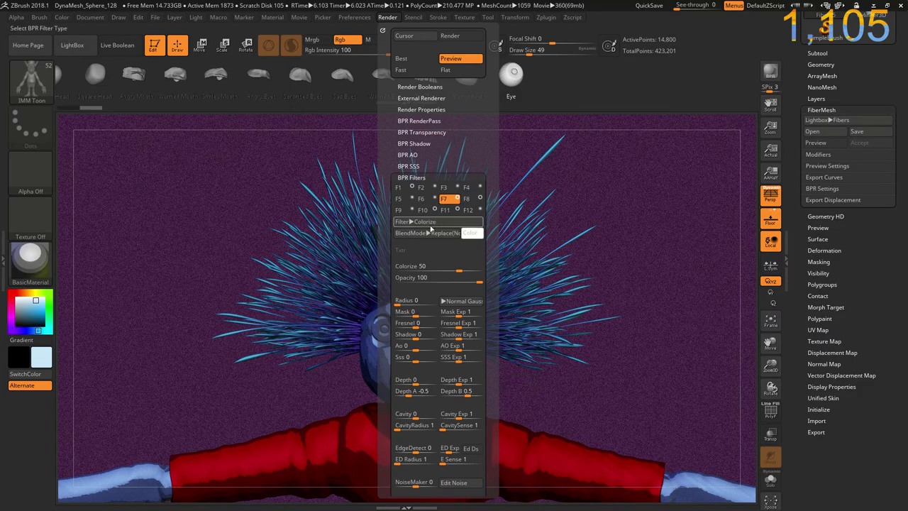
click(429, 222)
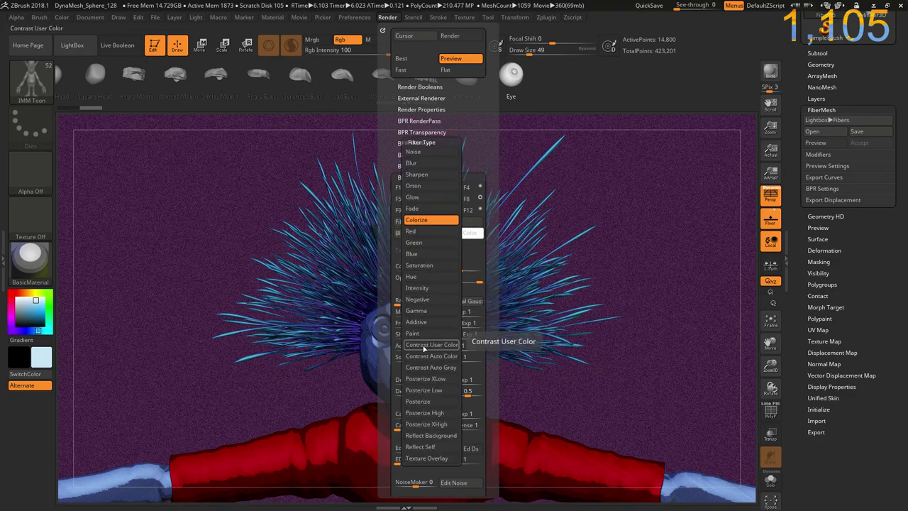
click(428, 413)
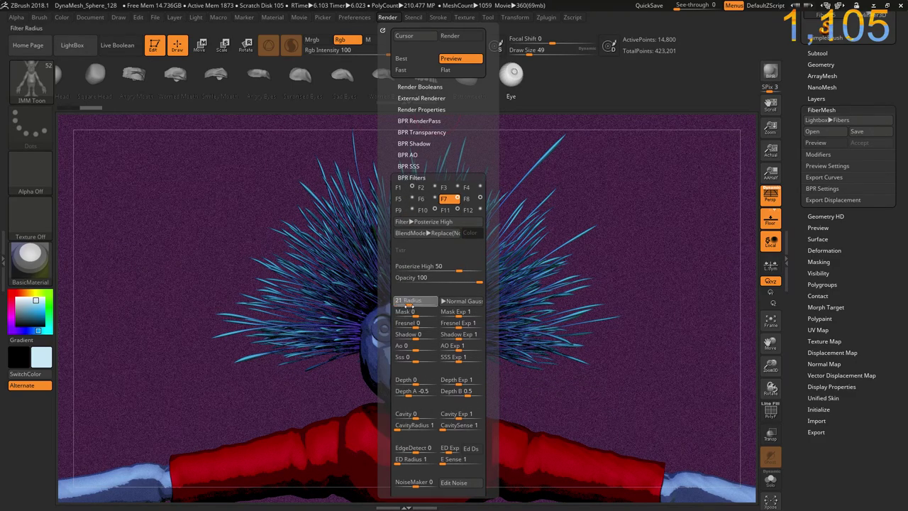
click(399, 312)
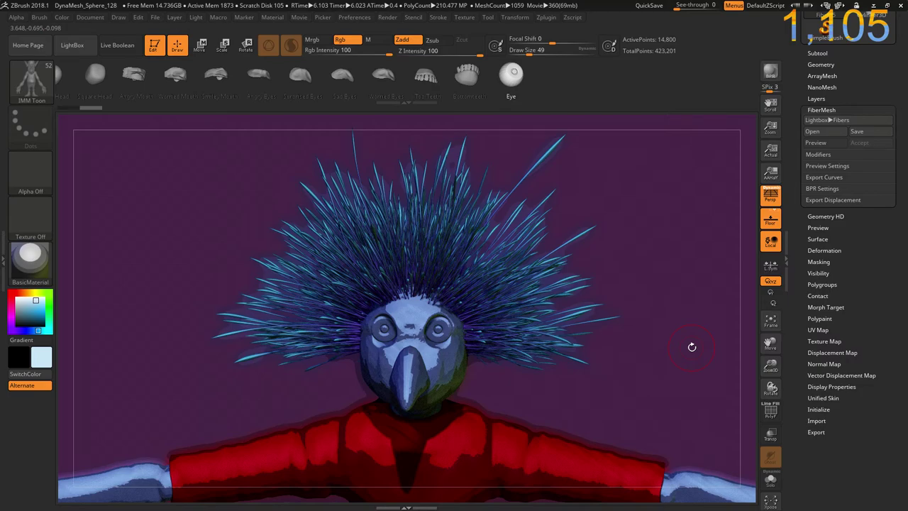
Change filter F12 from Hue to Noise with a negative mask modulation
click(387, 17)
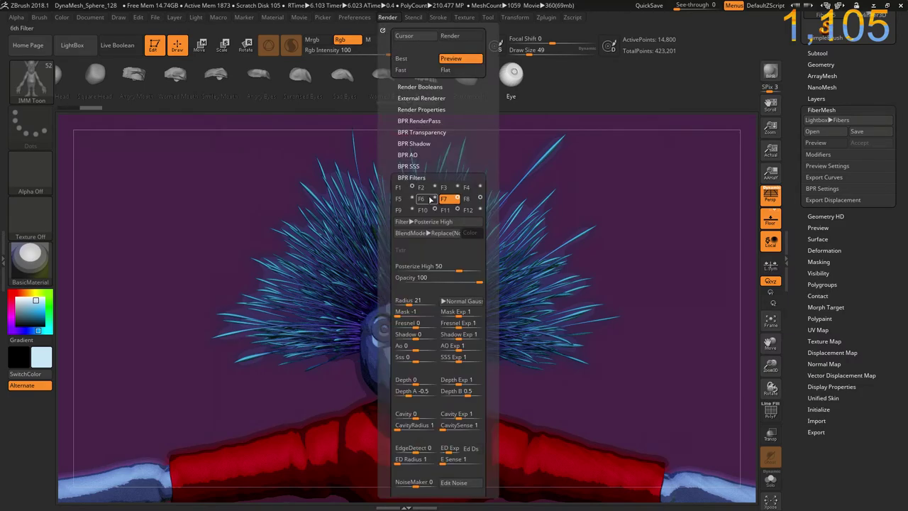
click(481, 210)
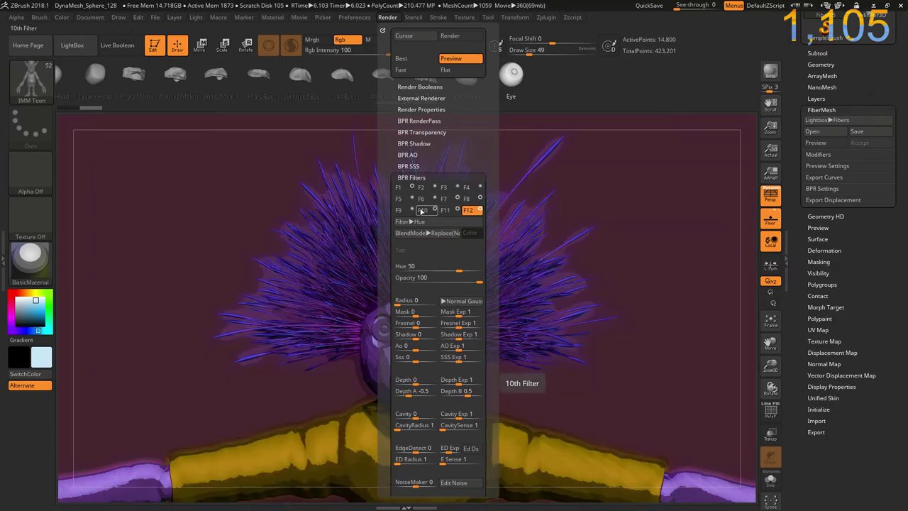
click(410, 221)
click(408, 95)
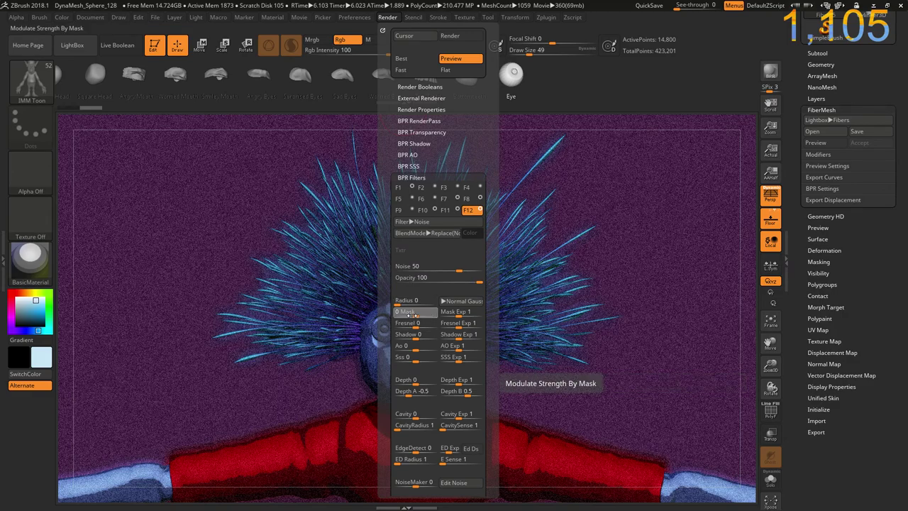
drag(413, 313, 404, 314)
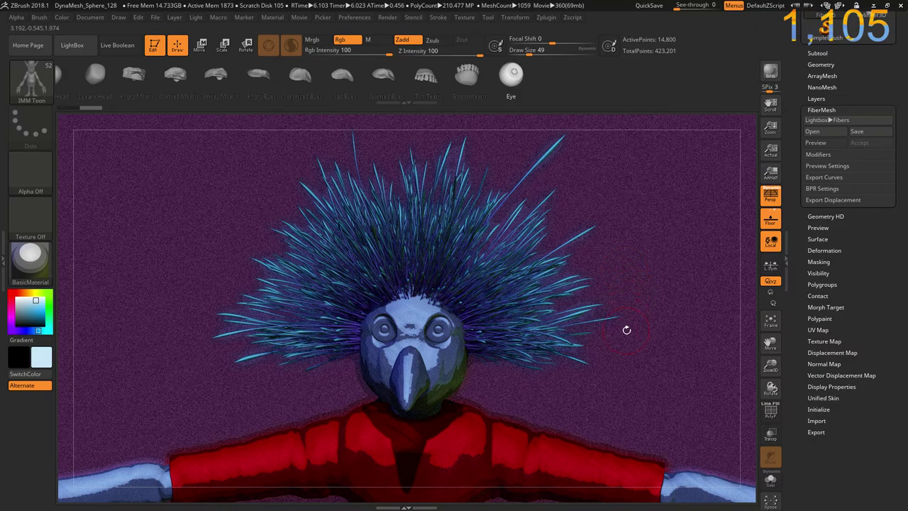
BPR render a three-quarter view of the model, then turn it back toward the front
drag(643, 344, 662, 352)
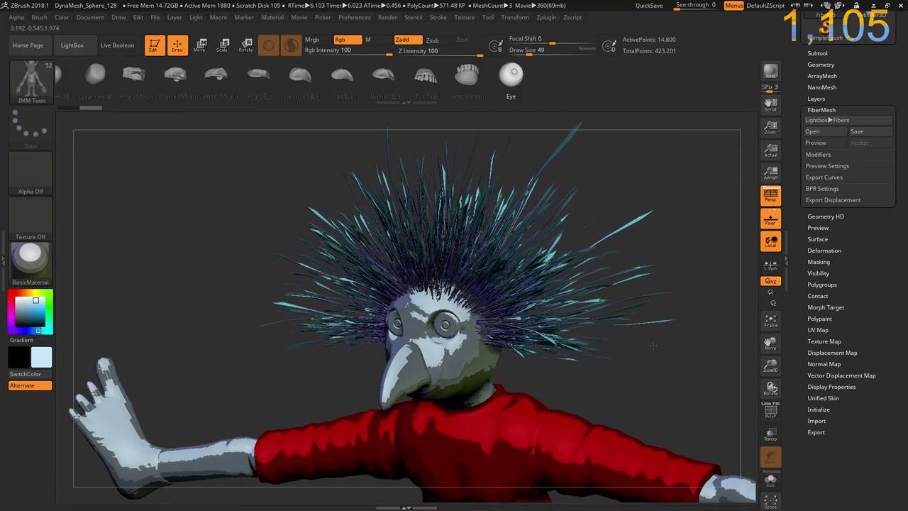
key(shift)
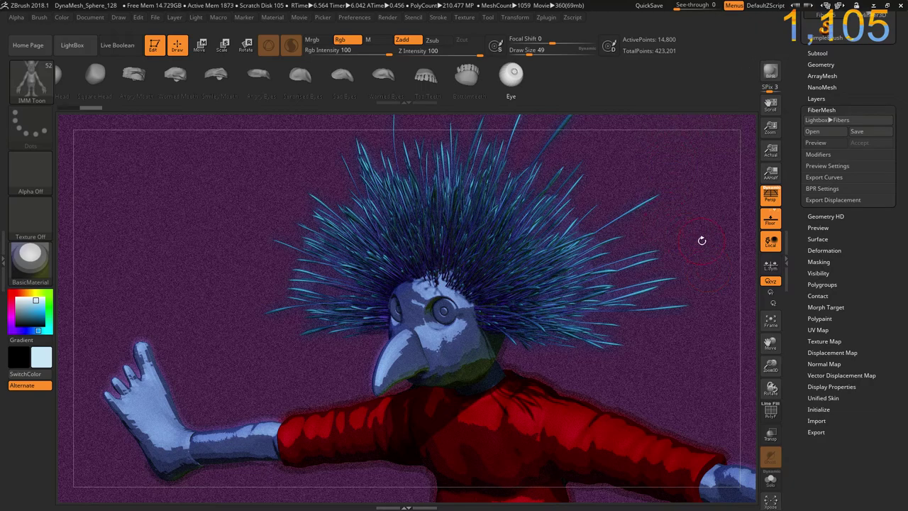
drag(703, 222, 646, 235)
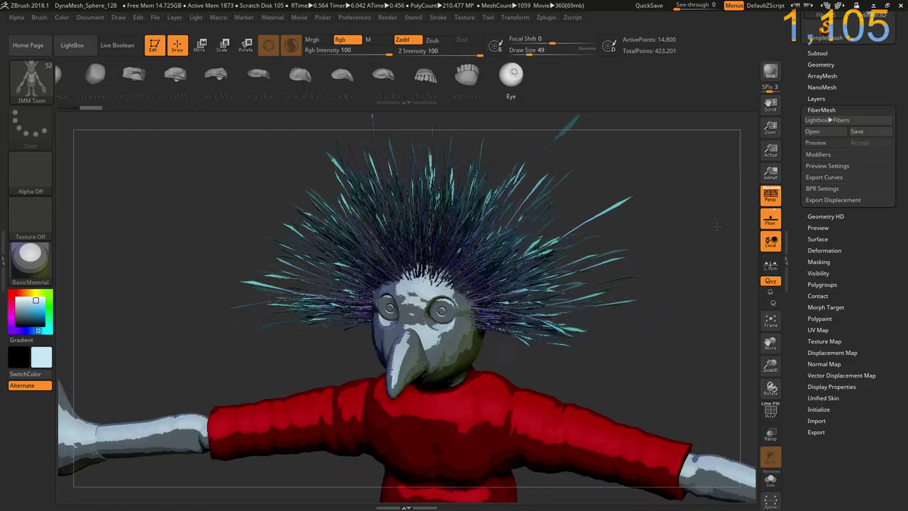
BPR render the head from a side three-quarter view, then orbit to a low front view
key(ctrl)
drag(587, 240, 594, 291)
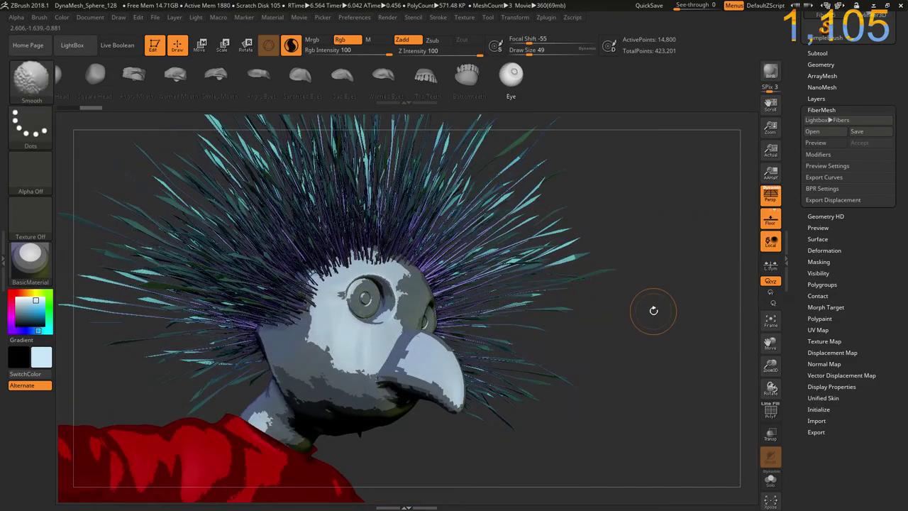
key(shift+r)
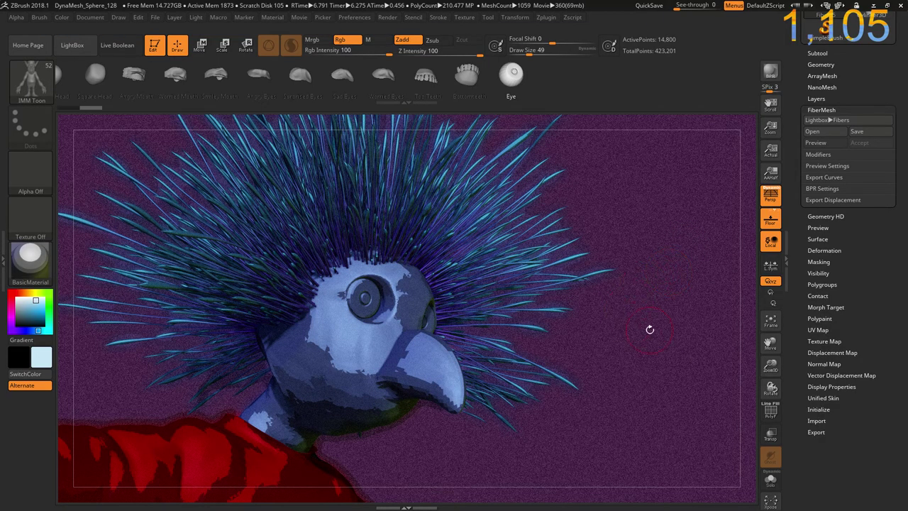
mouse_move(650, 329)
mouse_down()
mouse_move(603, 373)
mouse_move(594, 176)
mouse_up()
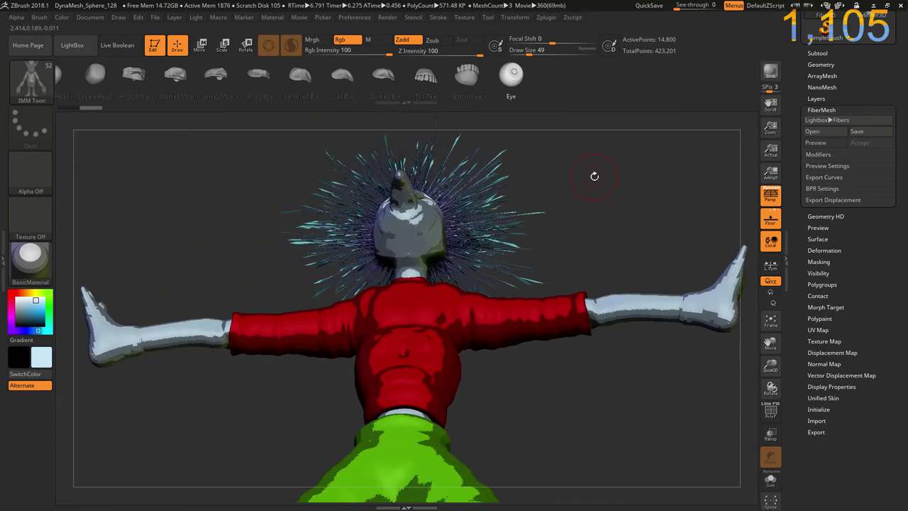
Test BPR renders of the full body and a close-up of the torso and green legs
mouse_move(579, 335)
mouse_down()
mouse_move(561, 390)
mouse_move(578, 334)
mouse_move(577, 372)
mouse_up()
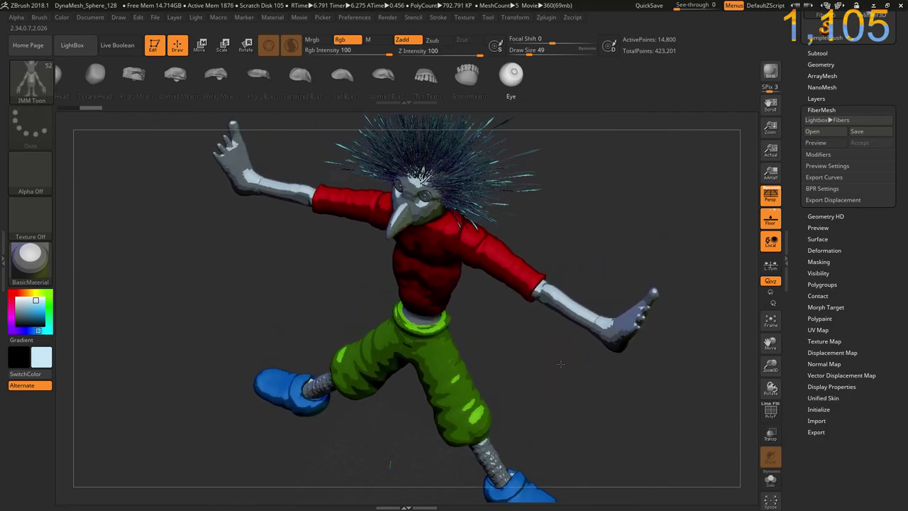
drag(498, 343, 504, 368)
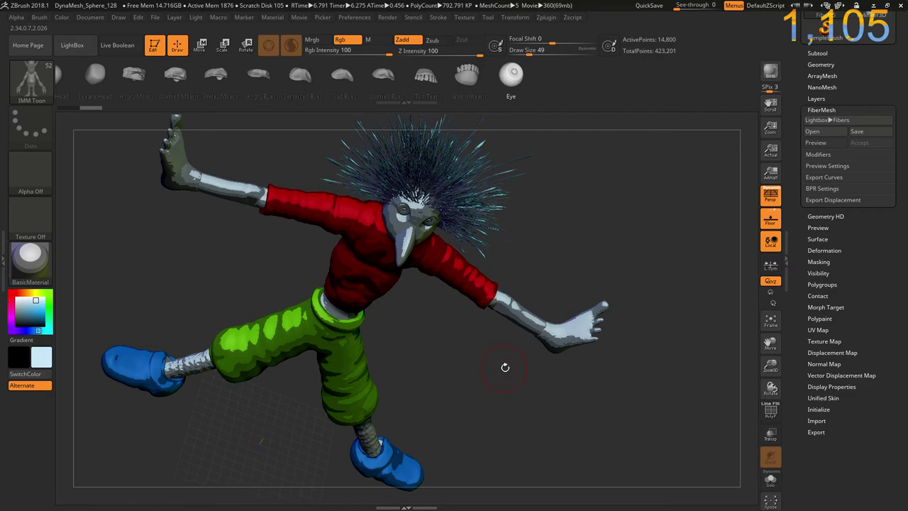
key(shift+r)
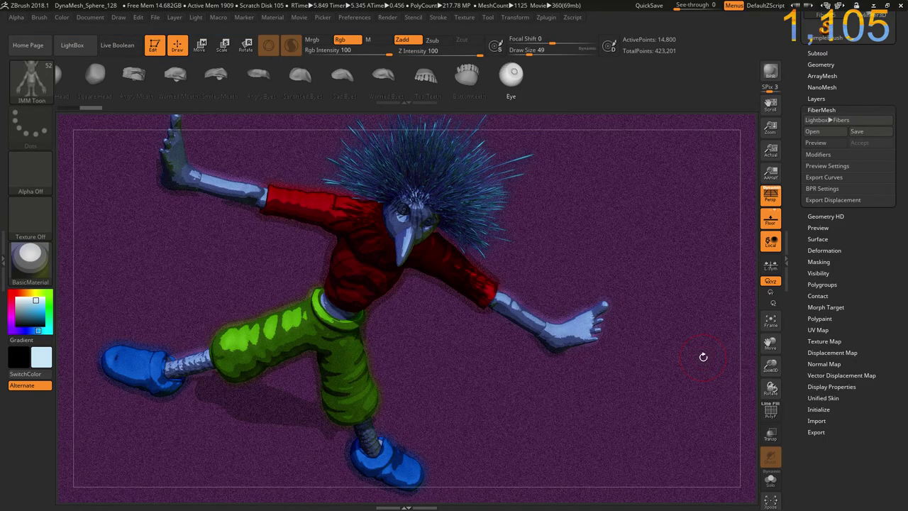
mouse_move(501, 365)
mouse_down()
mouse_move(537, 309)
mouse_move(550, 224)
mouse_move(447, 332)
mouse_up()
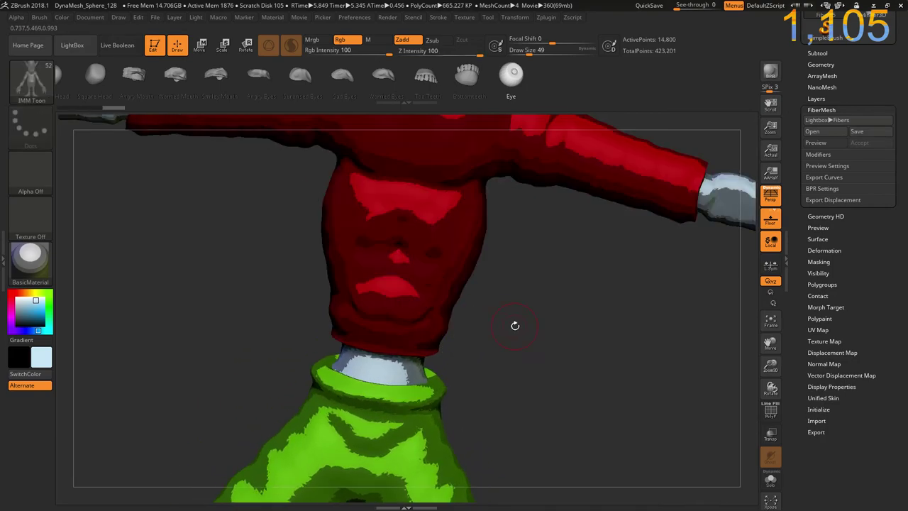
drag(508, 371, 464, 279)
key(ctrl+shift+r)
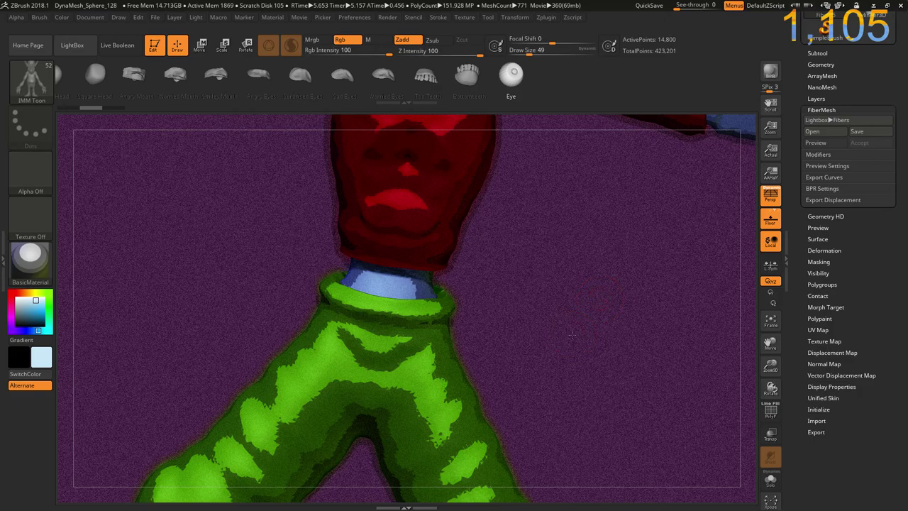
Orbit around the legs and head, toggle a body subtool's visibility, and settle on an overhead view
mouse_move(571, 334)
mouse_down()
mouse_move(556, 331)
mouse_move(556, 245)
mouse_up()
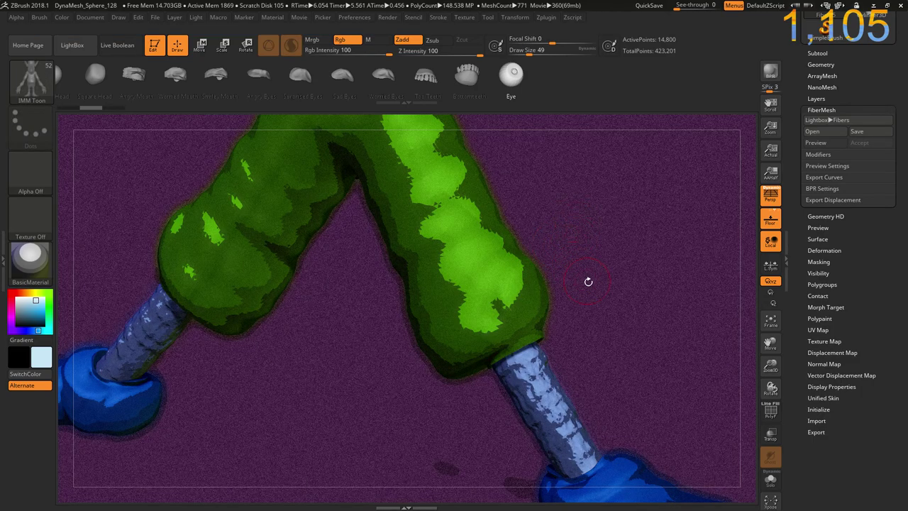
mouse_move(588, 281)
mouse_down()
mouse_move(388, 334)
mouse_move(501, 227)
mouse_move(468, 209)
mouse_move(450, 298)
mouse_move(429, 336)
mouse_move(407, 341)
mouse_move(416, 395)
mouse_up()
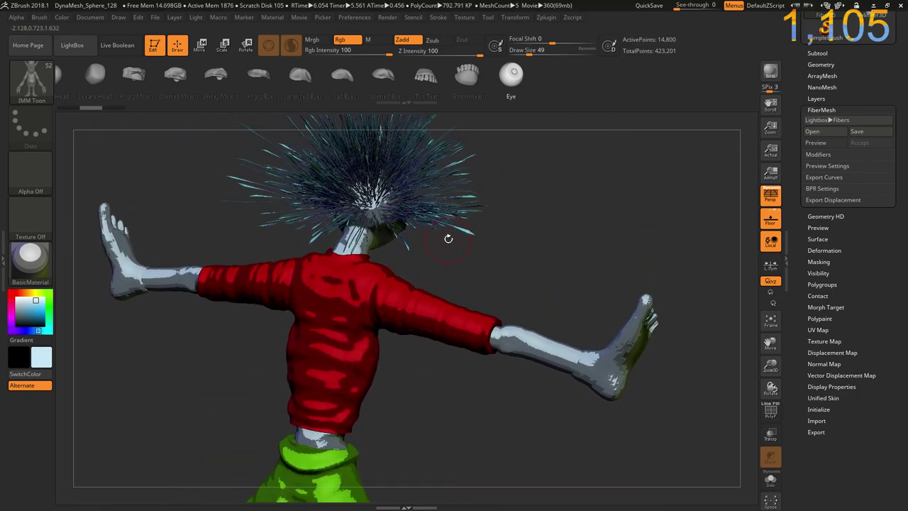
drag(448, 238, 454, 319)
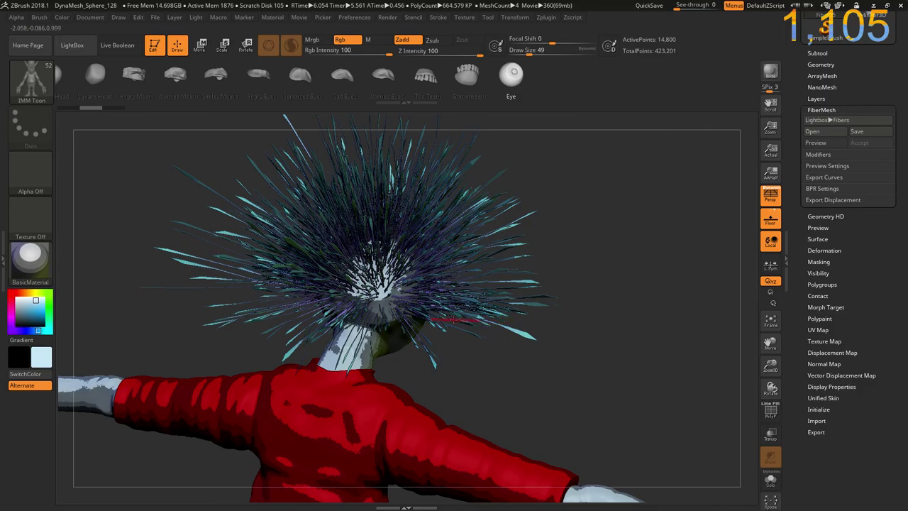
ctrl+shift+click(380, 301)
ctrl+shift+click(564, 344)
mouse_move(565, 344)
mouse_down()
mouse_move(588, 354)
mouse_move(584, 299)
mouse_up()
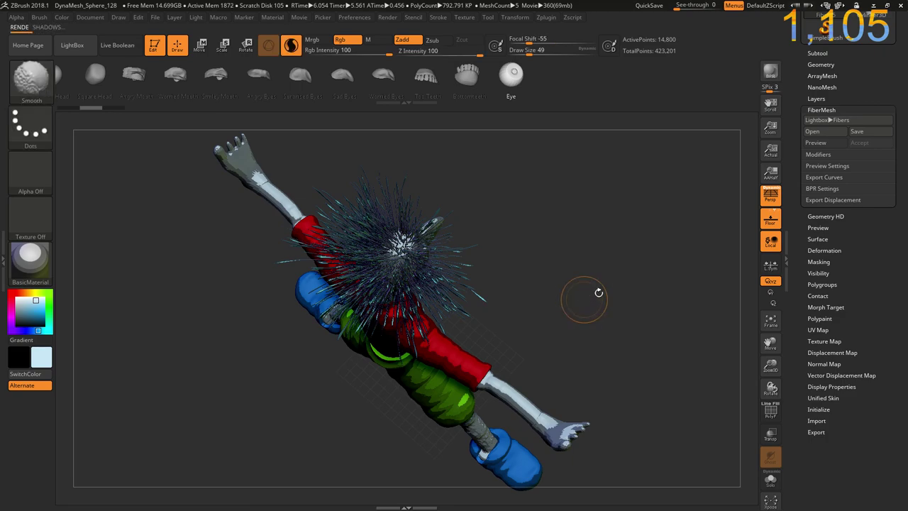